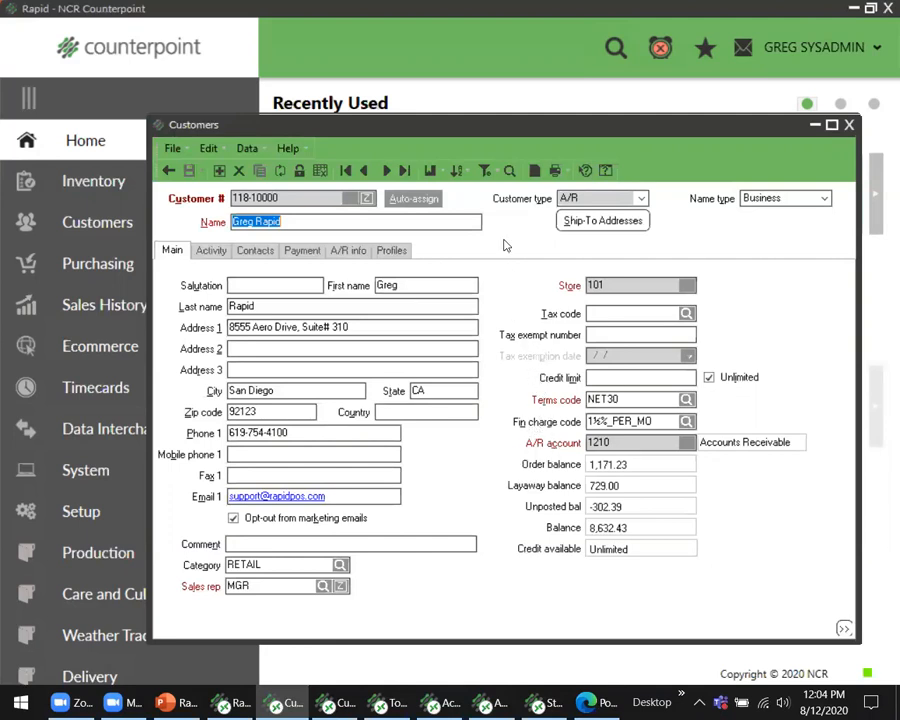
Step: Disallow A/R charges in the customer's A/R info and save, and re-allow A/R charges and save the record again
click(350, 253)
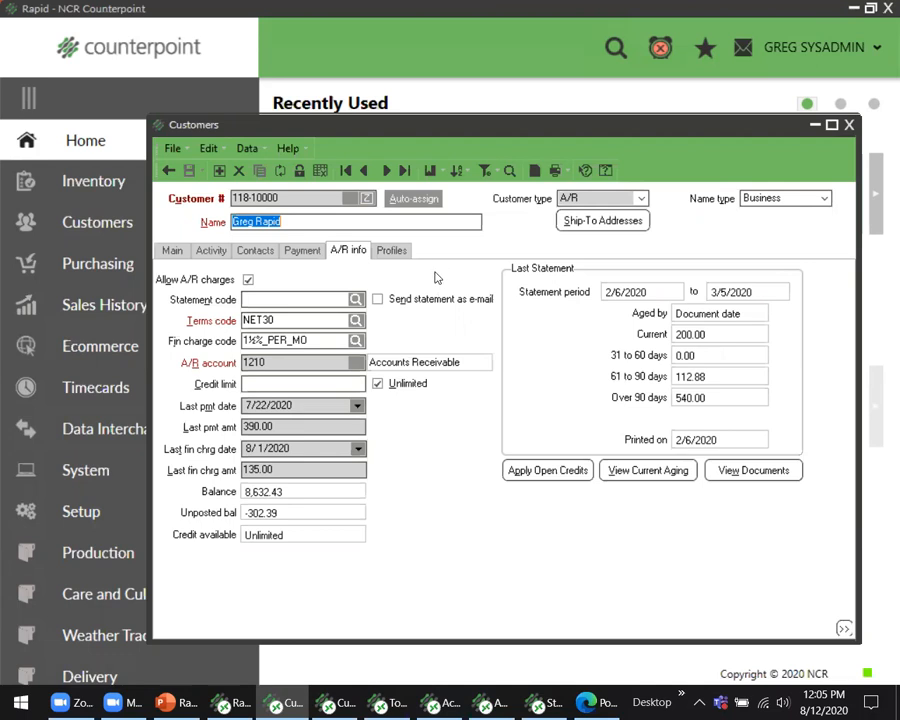
click(248, 281)
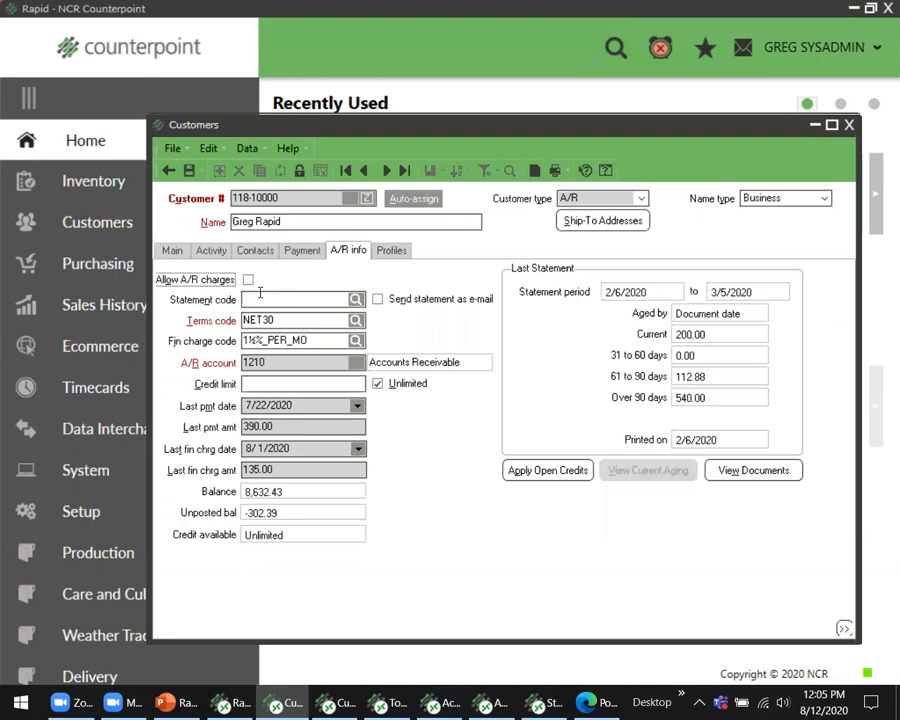
click(189, 170)
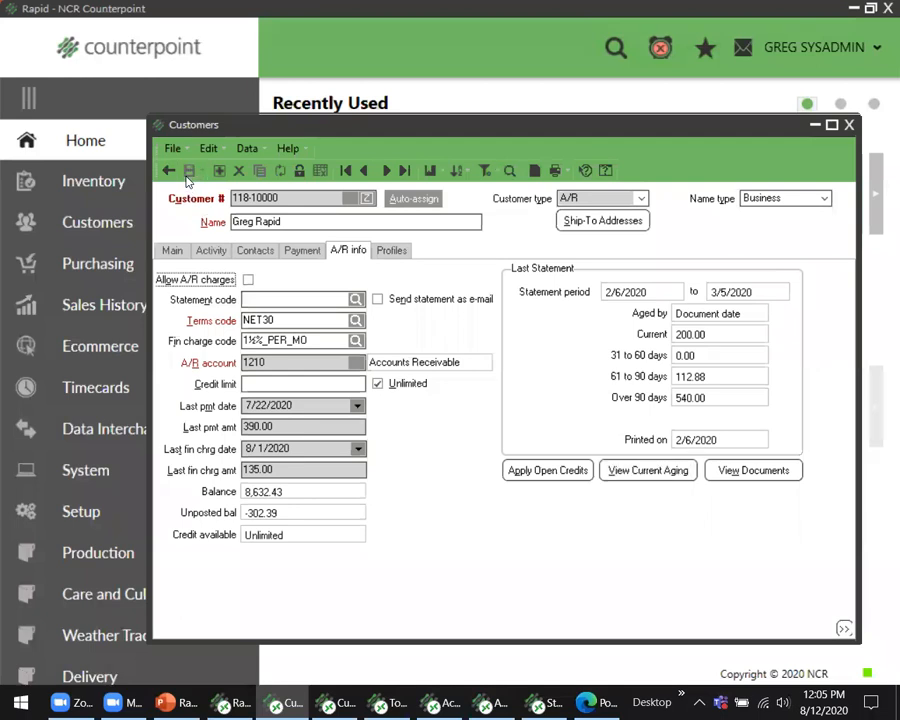
click(248, 281)
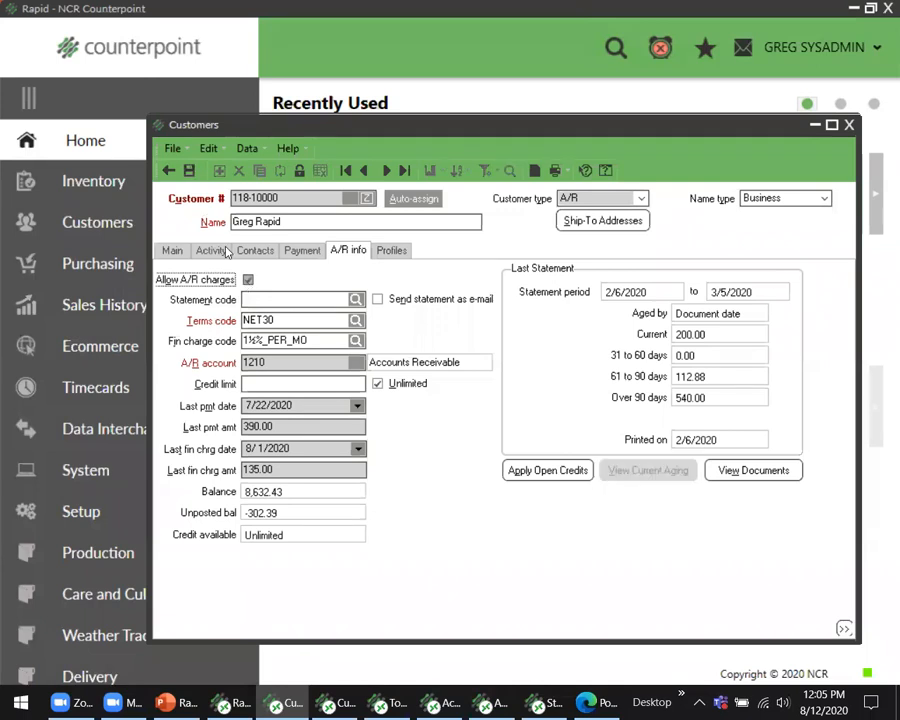
click(189, 170)
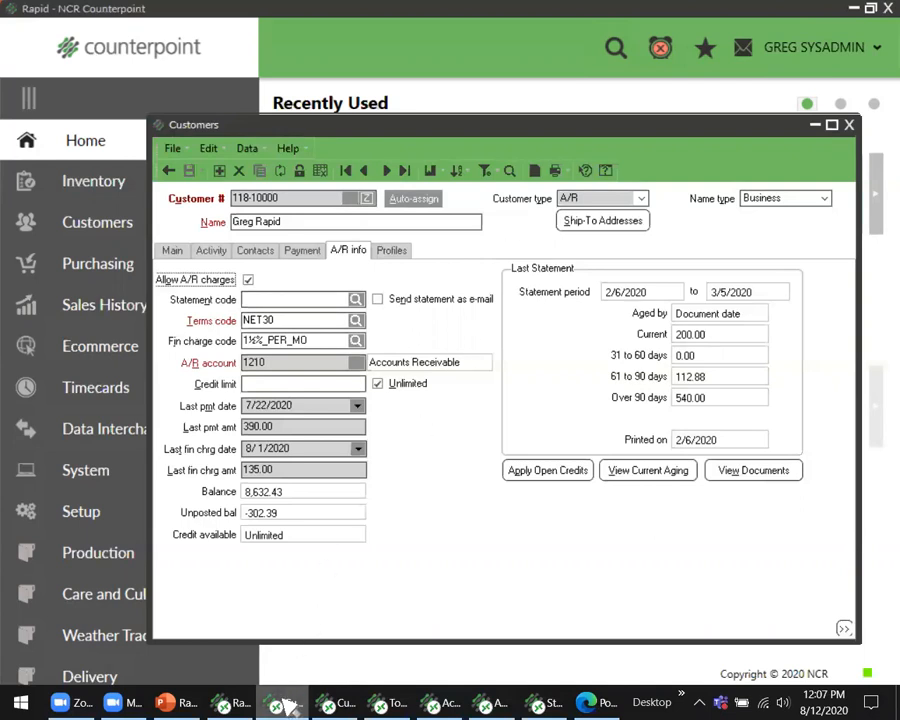
Step: Review the aging periods and the A/R processing settings in Customer Control
mouse_move(287, 706)
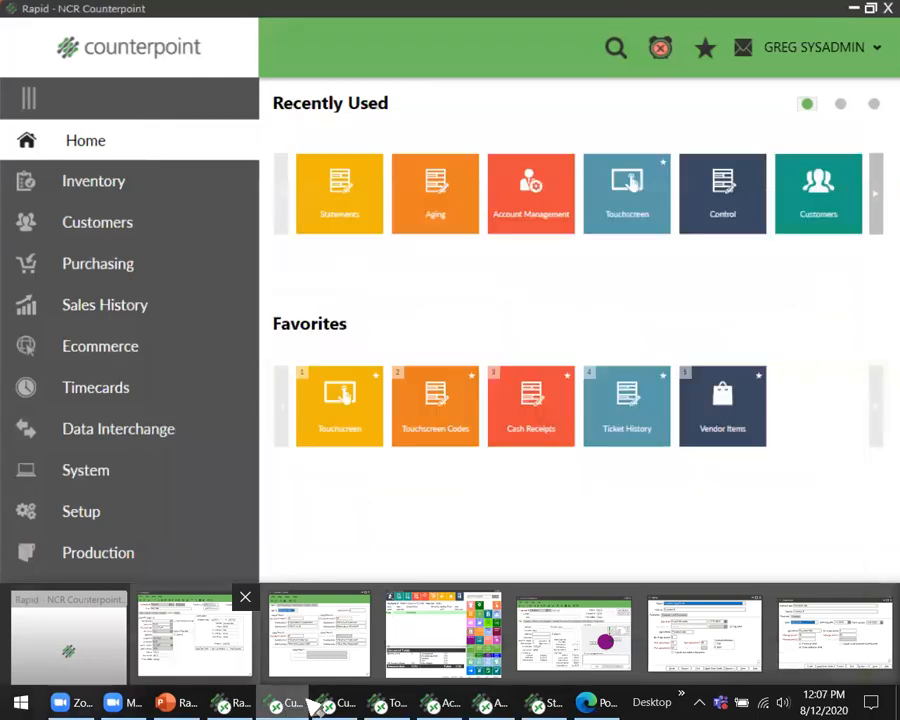
click(340, 703)
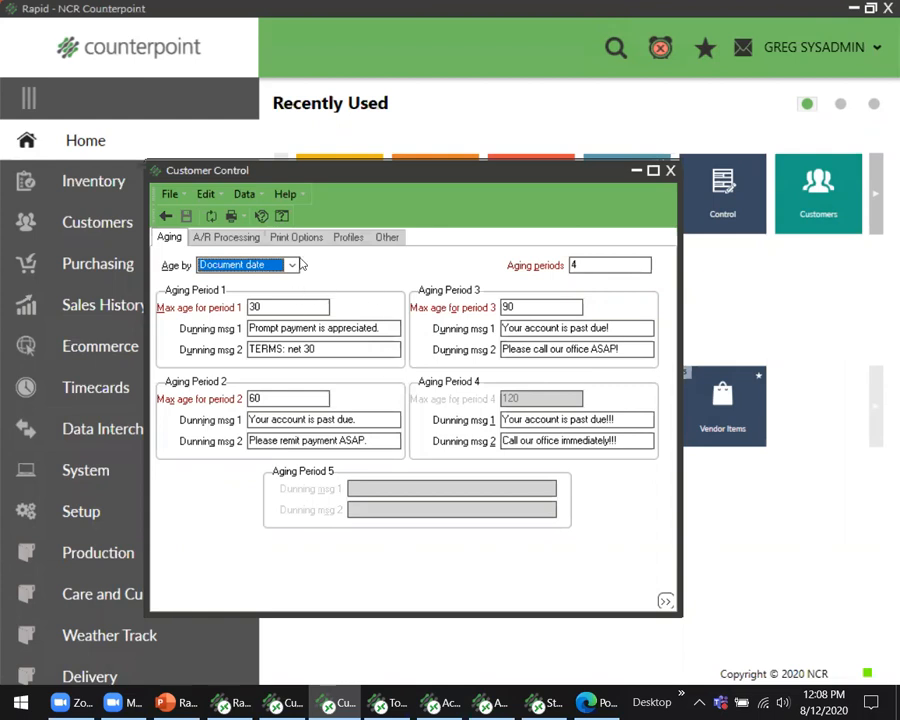
click(232, 241)
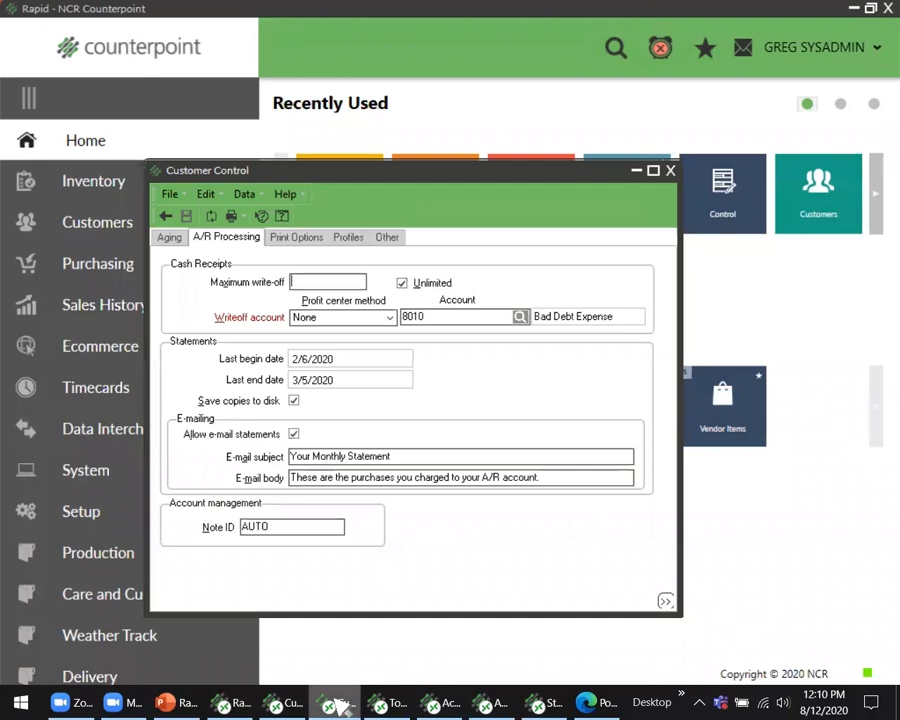
Step: Switch to touchscreen ticket entry and assign the A/R customer to the ticket by looking up the customer's first name
mouse_move(340, 705)
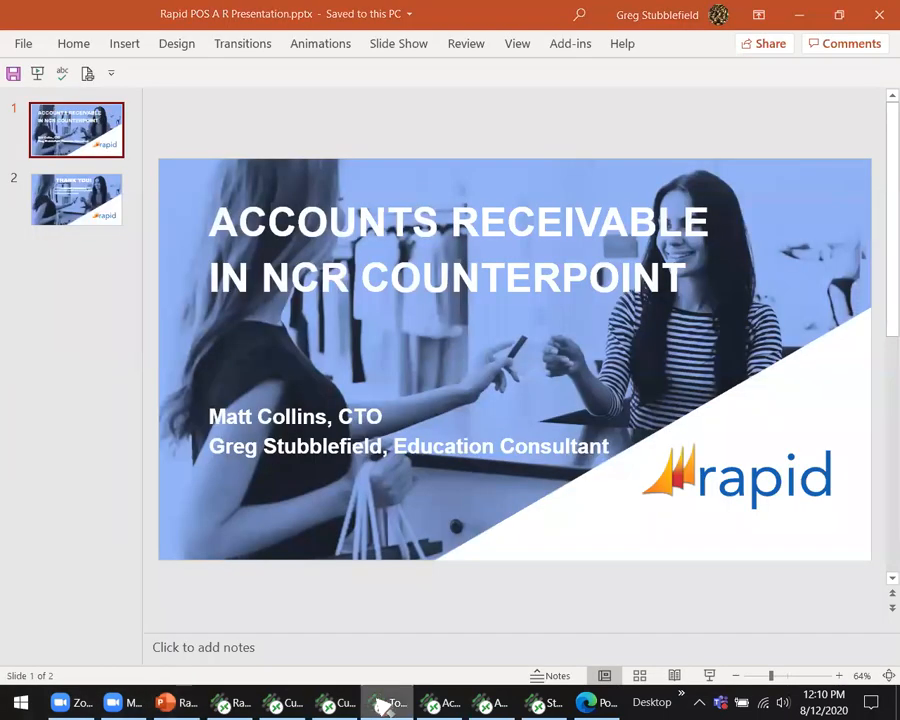
click(383, 705)
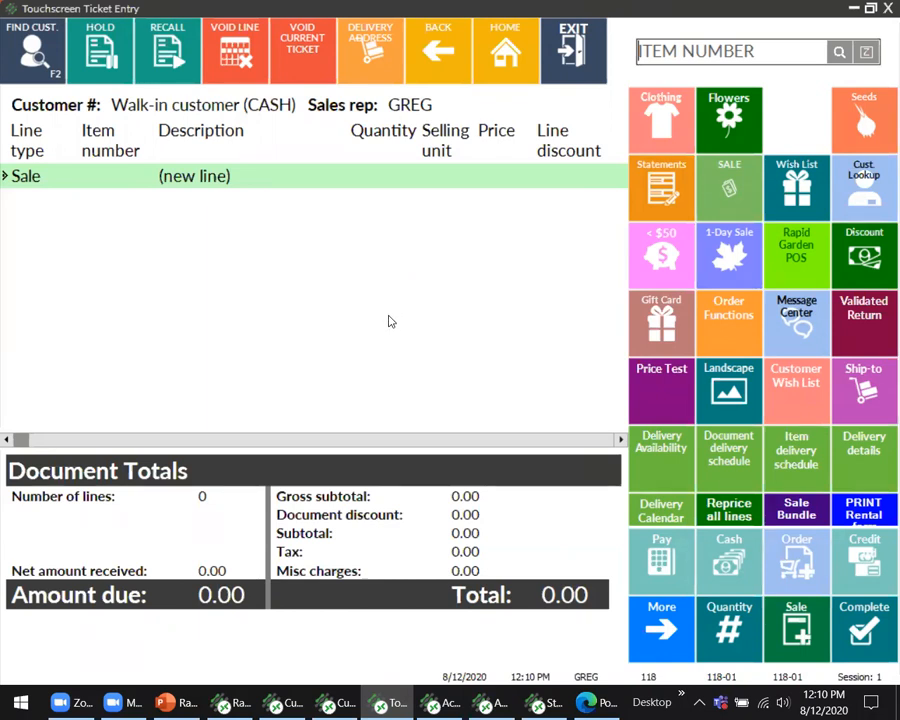
click(182, 111)
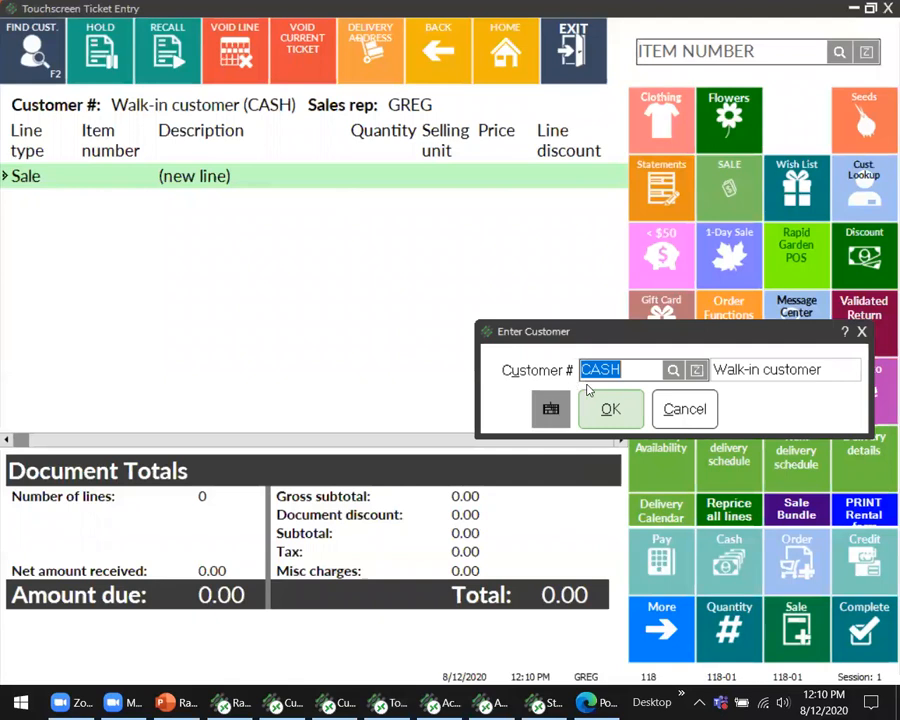
click(665, 372)
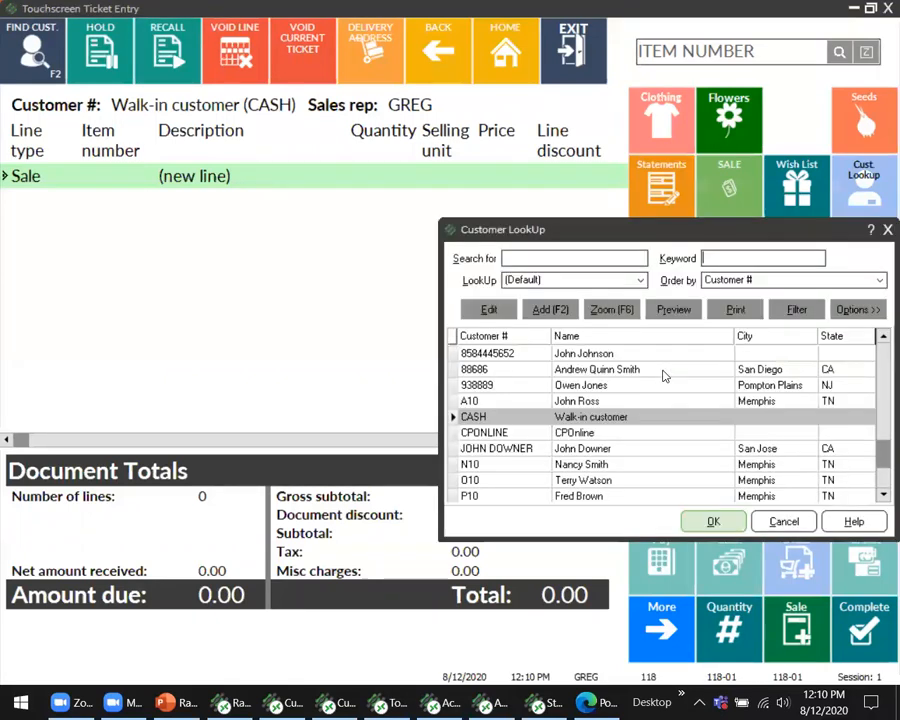
text(greg)
click(713, 521)
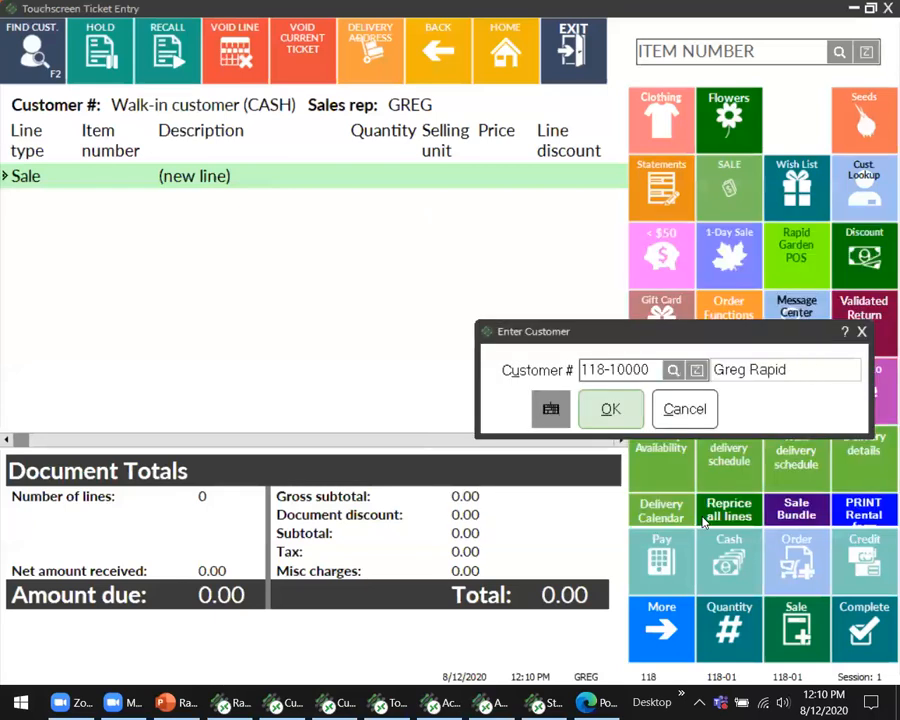
click(607, 409)
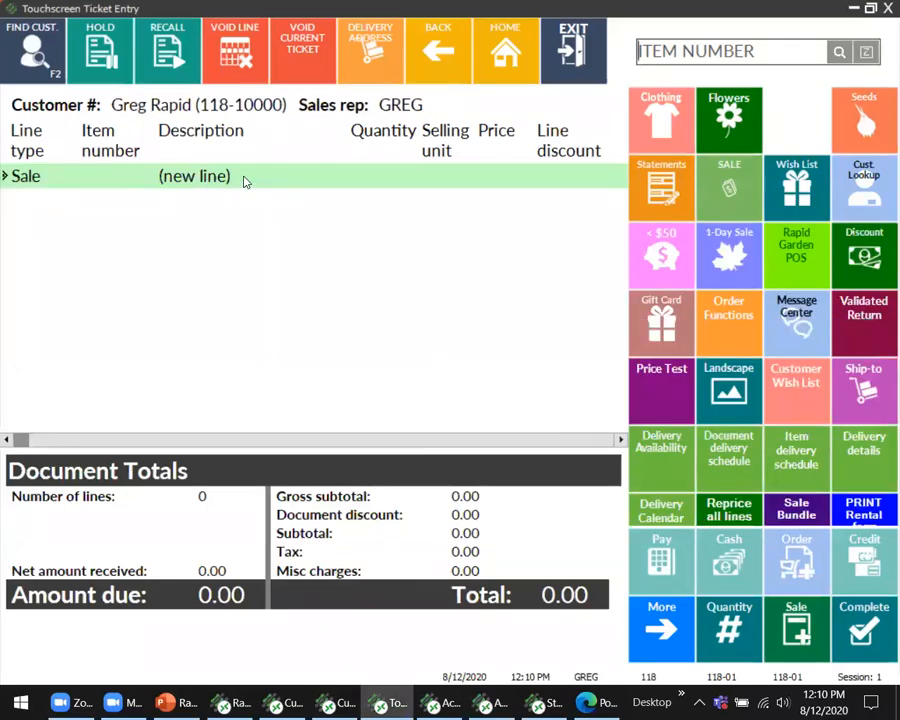
Step: Examine the zoomed account details of the ticket's customer and return to the ticket with the same customer
click(162, 108)
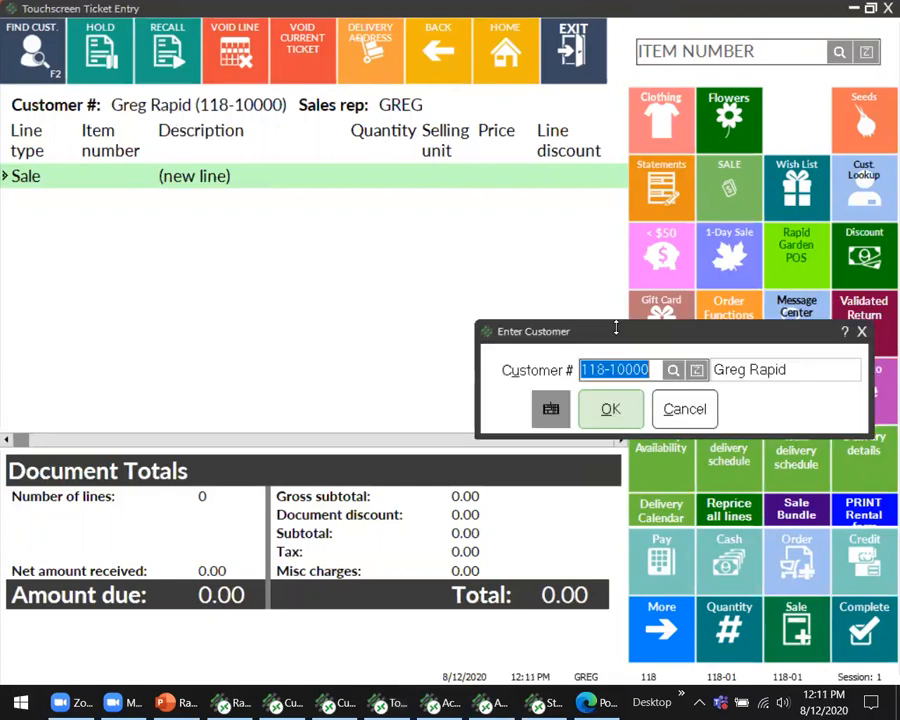
click(697, 370)
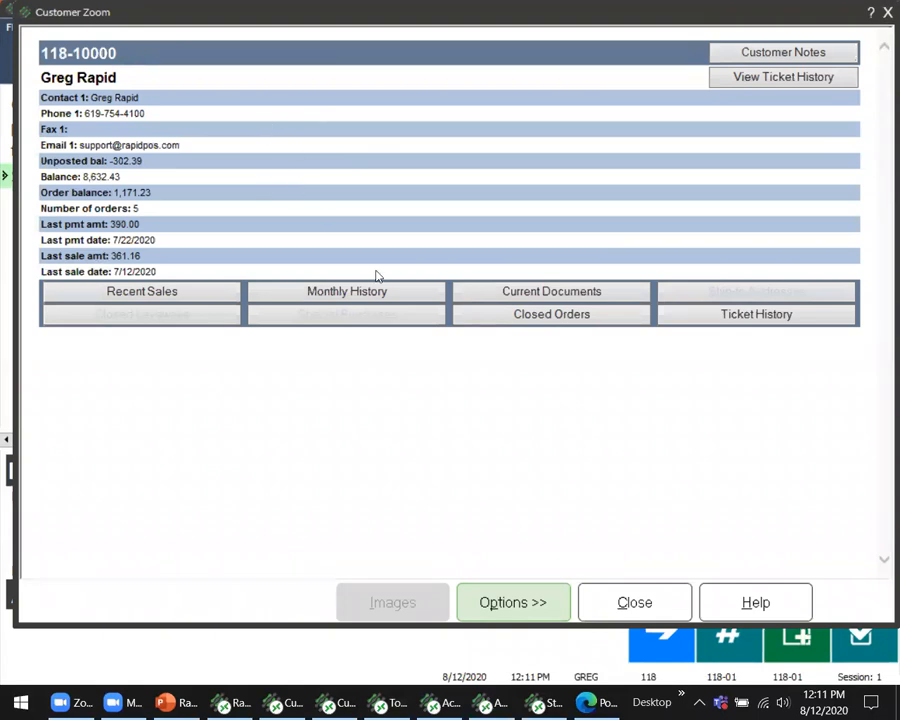
click(668, 604)
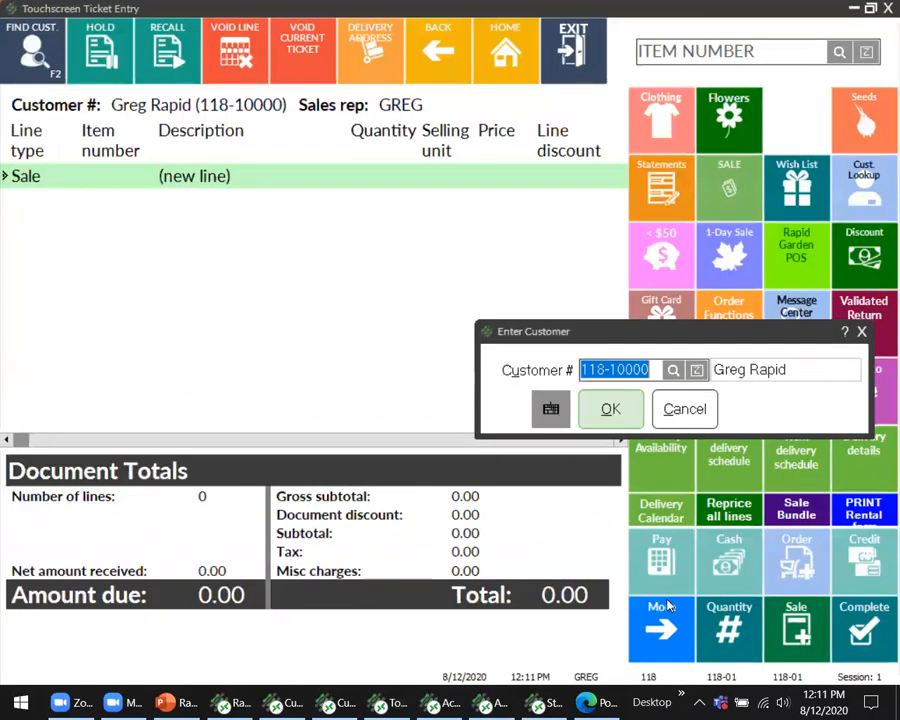
click(592, 410)
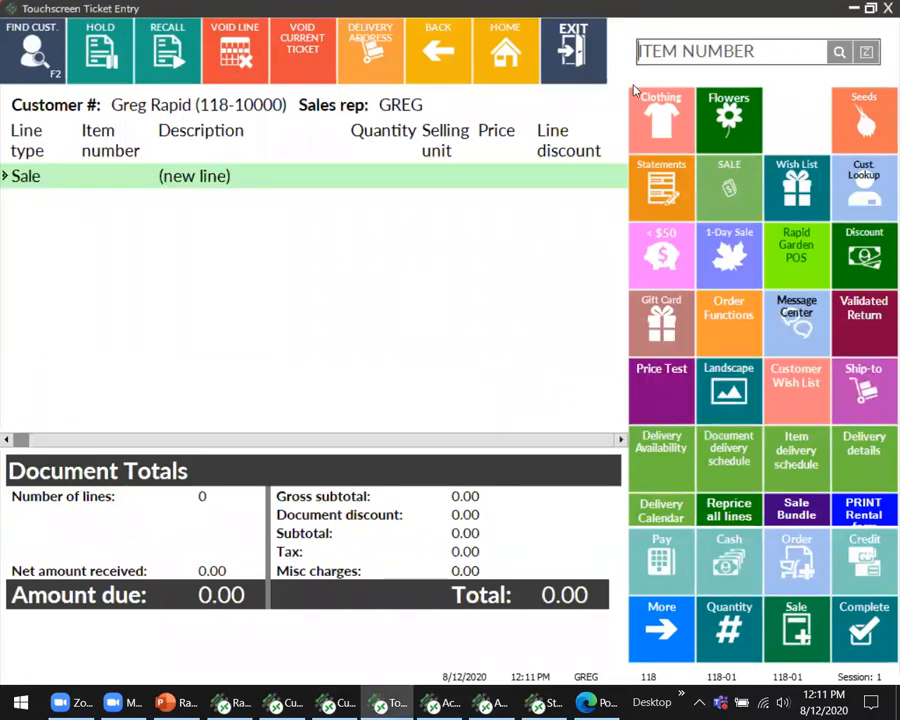
Step: Add one Red Bulb (item 118-10007) and one Orange Bulb (item 118-10008) to the ticket
click(655, 56)
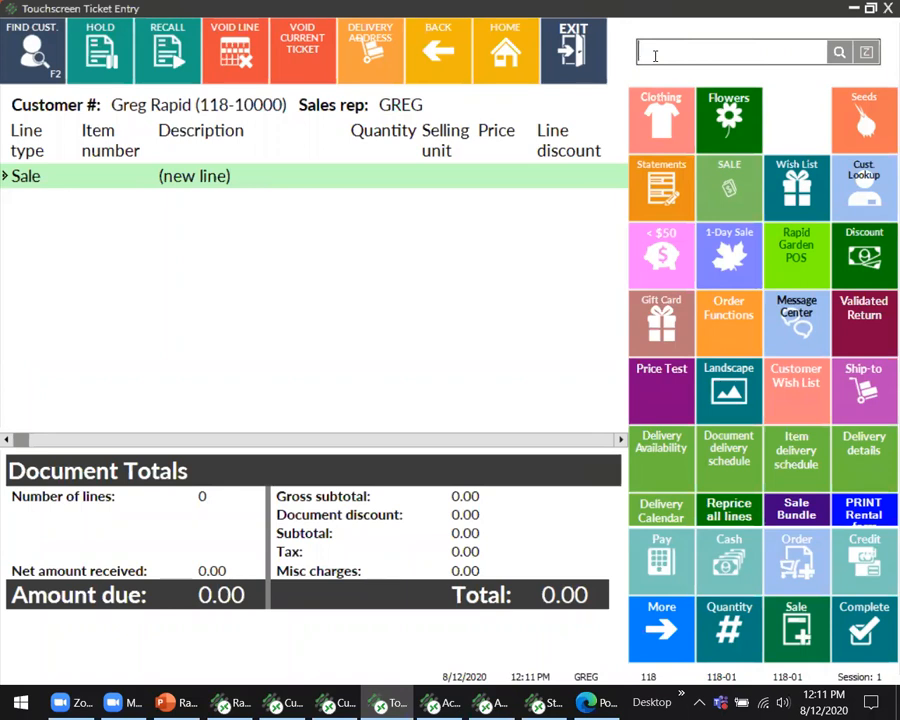
text(118-10007)
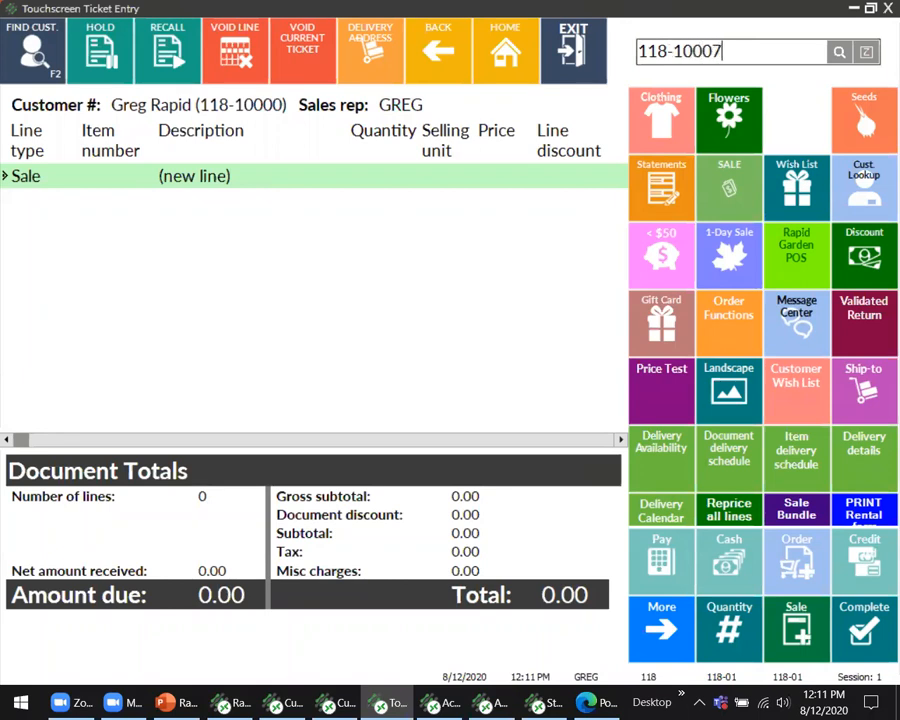
key(Return)
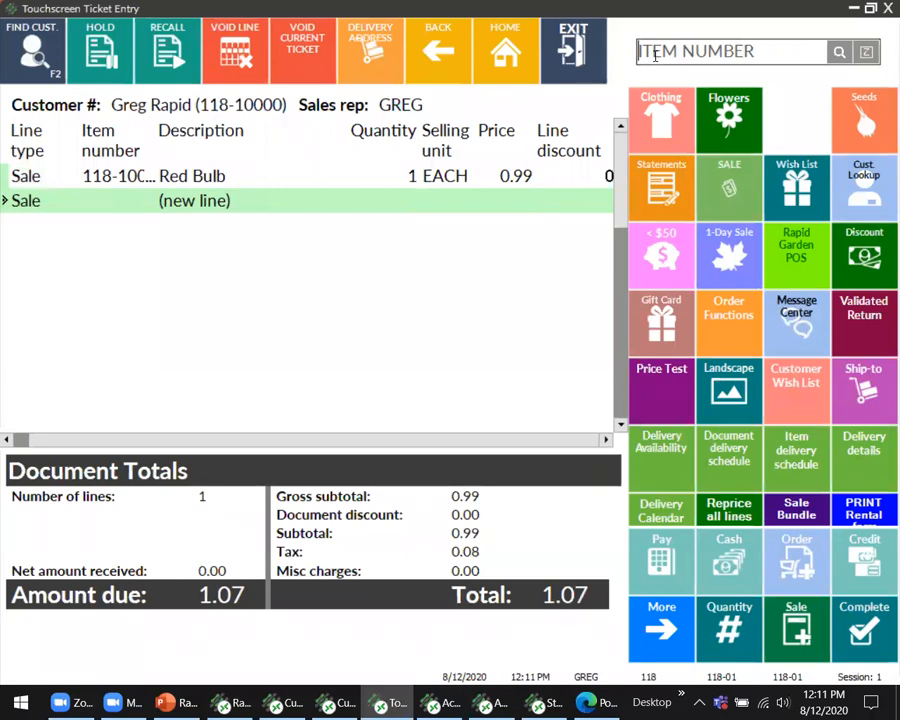
text(11)
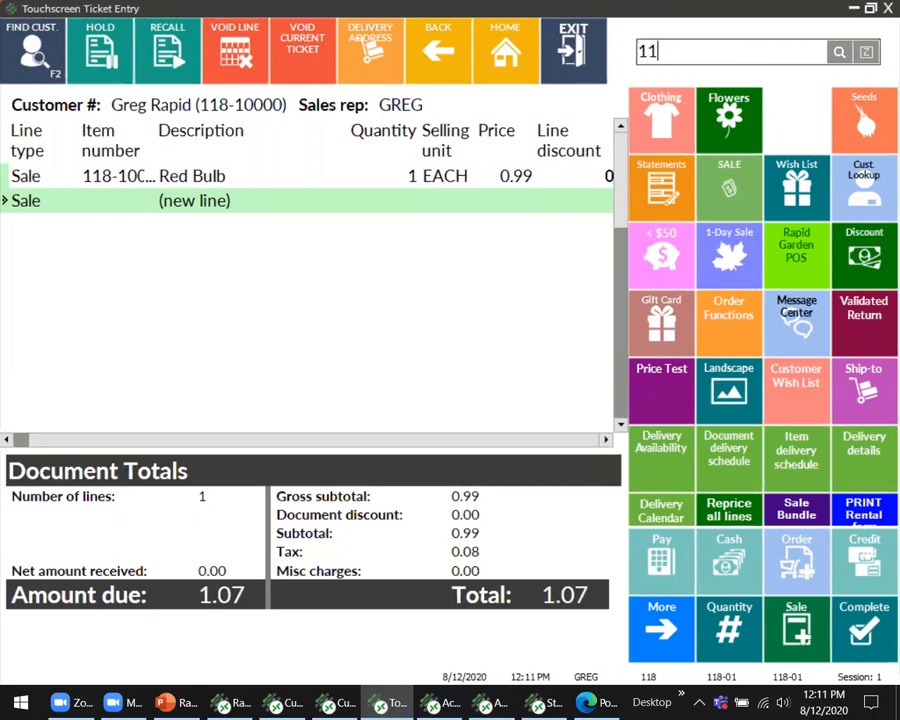
text(8-10008)
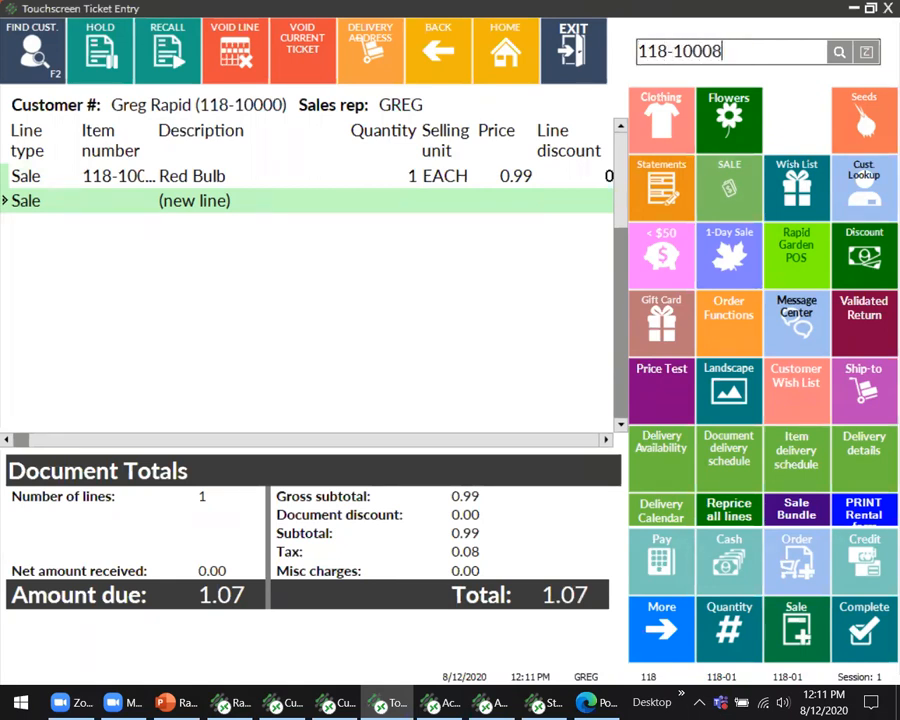
key(Return)
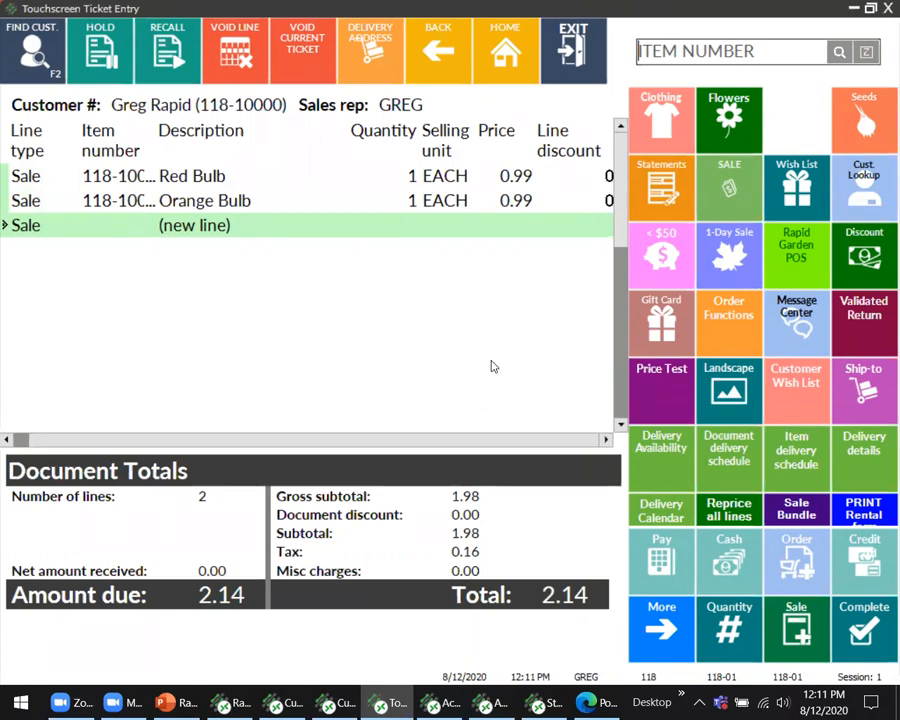
Step: Charge the full 2.14 ticket balance to the customer's A/R account
click(655, 550)
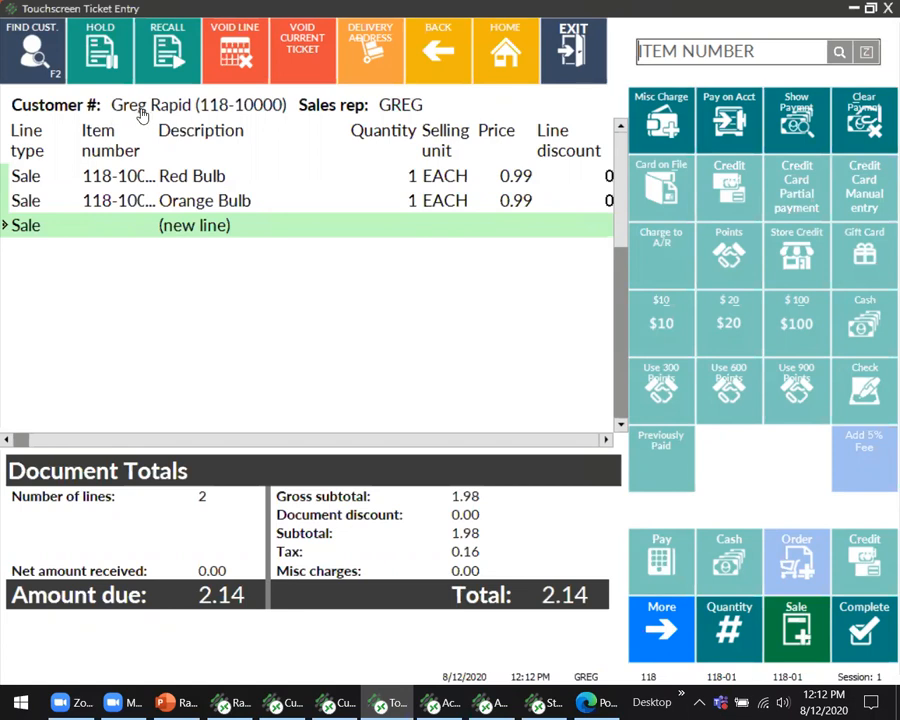
click(675, 259)
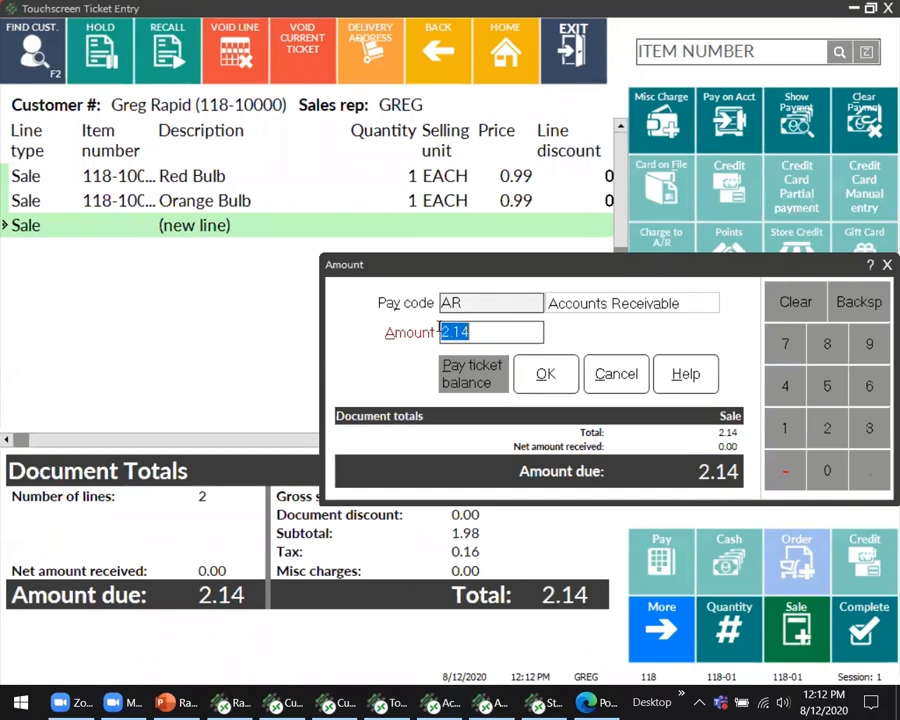
click(545, 373)
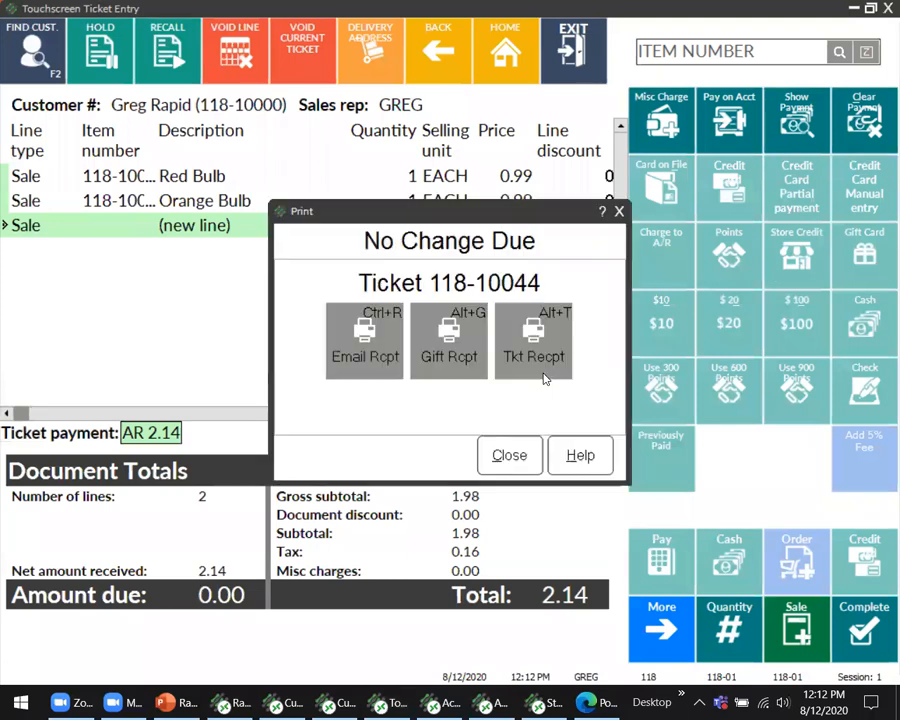
Step: Preview the receipt for the completed ticket without printing it, and close out the ticket
click(545, 345)
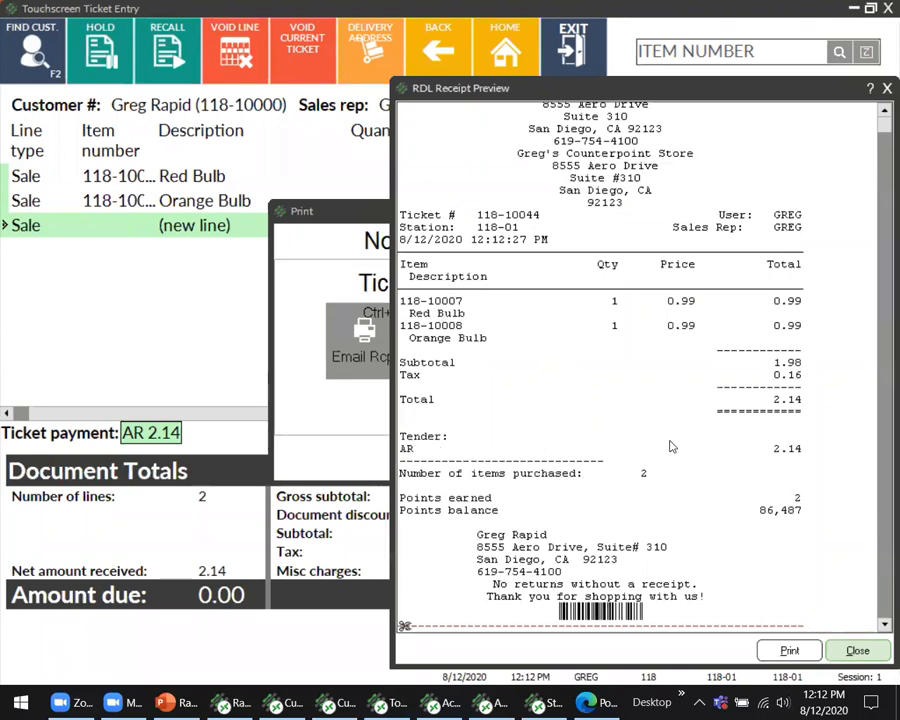
click(858, 651)
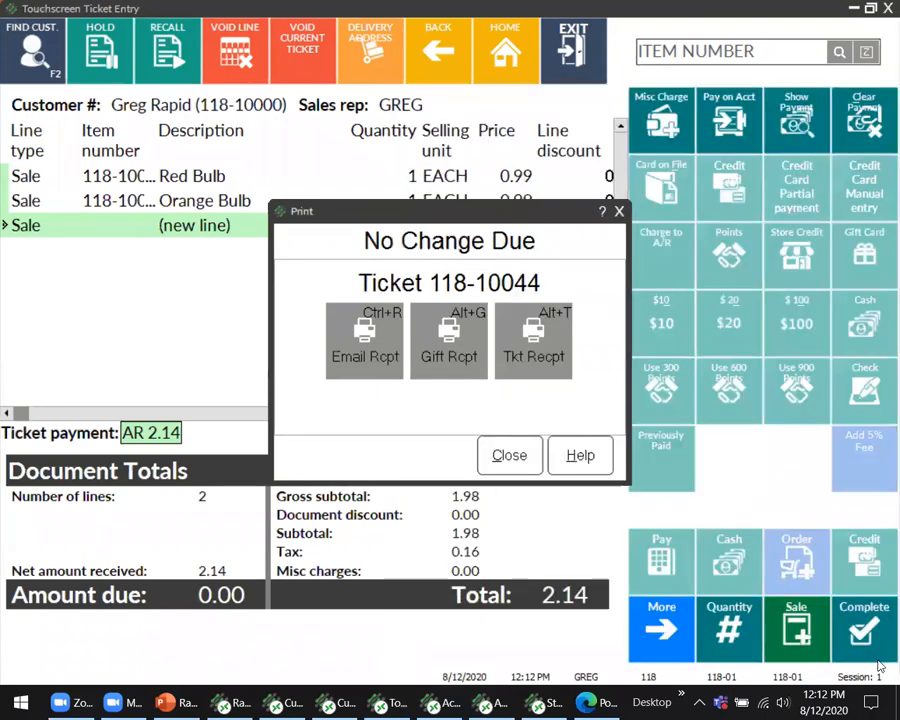
click(498, 457)
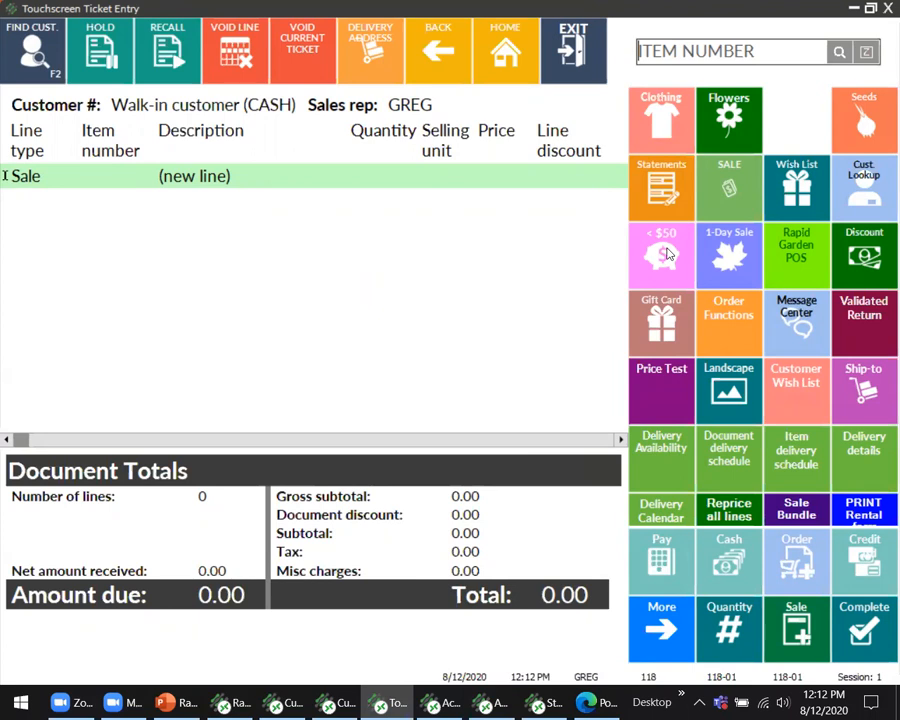
Step: Start a validated return and search for the A/R customer's tickets dated from 7/13/2020
click(866, 312)
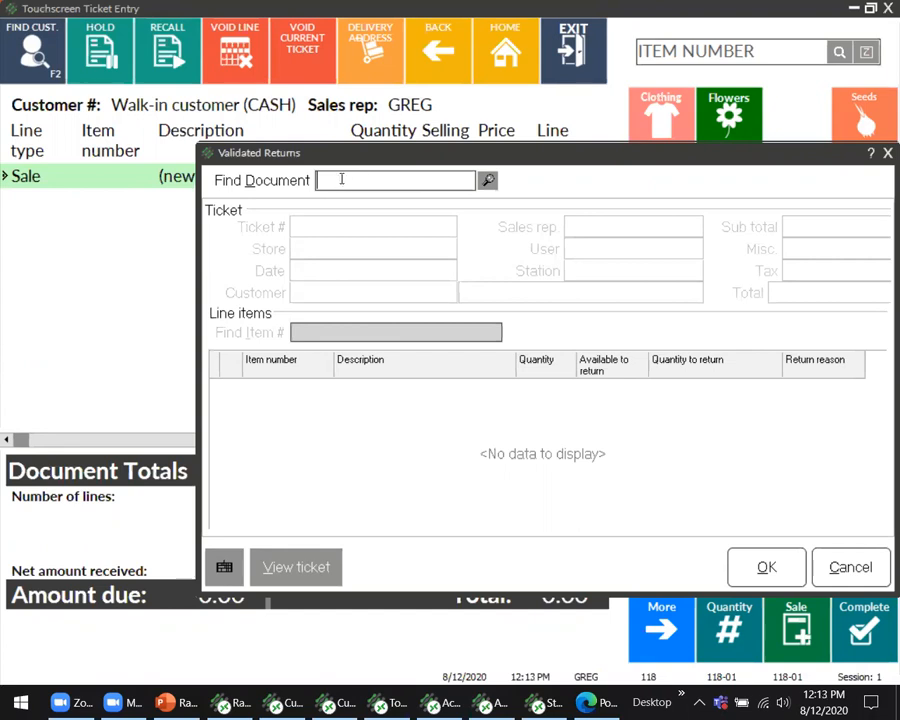
click(485, 179)
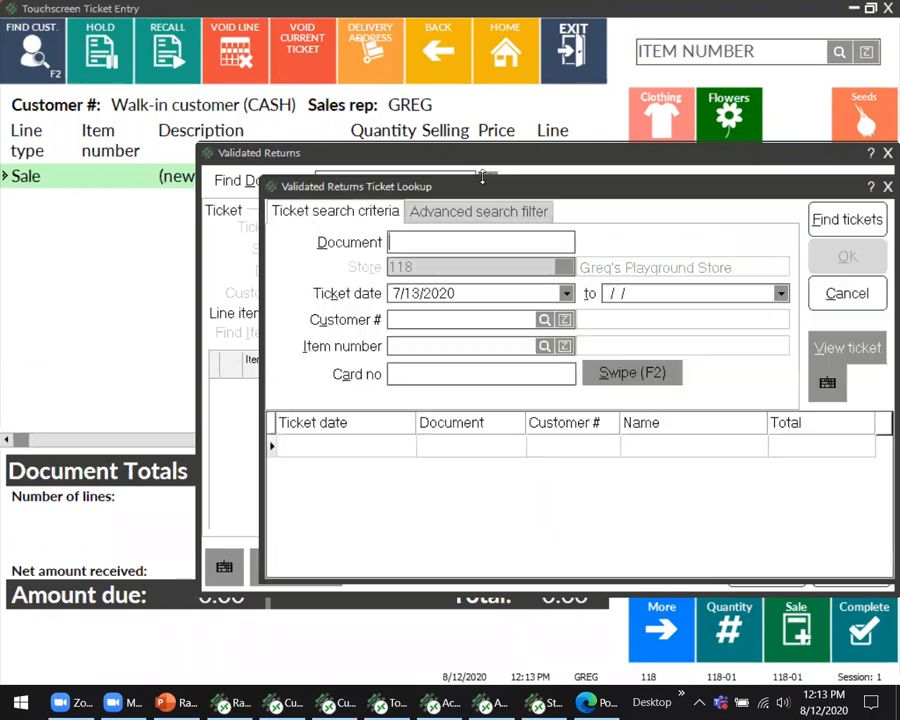
click(544, 320)
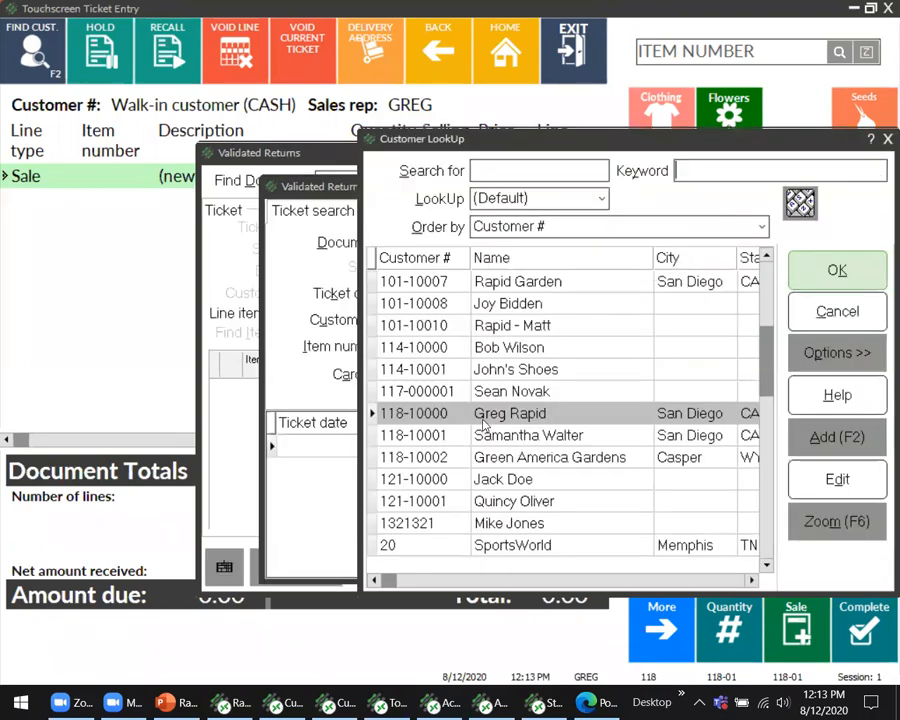
click(815, 272)
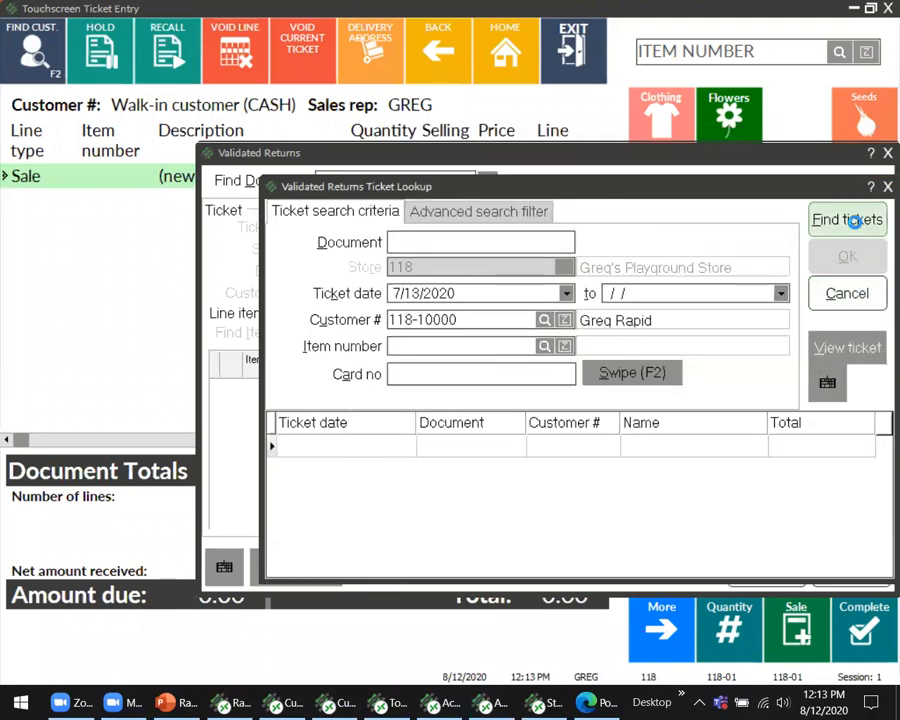
click(866, 219)
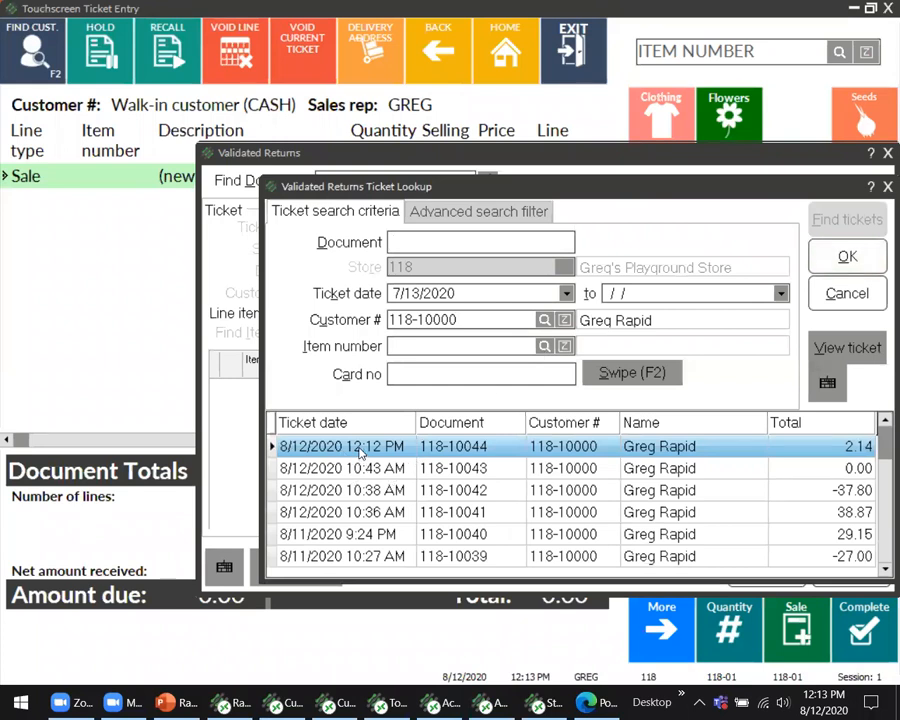
Step: Load the customer's 2.14 ticket from 8/12/2020 and return one Red Bulb (item 118-10007) from it
click(842, 257)
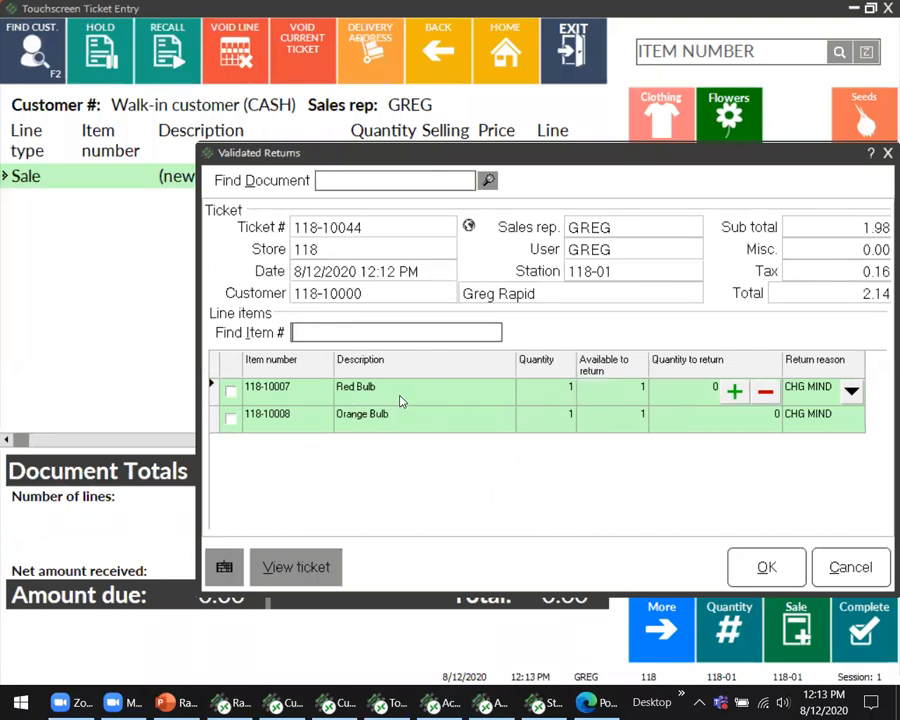
click(733, 392)
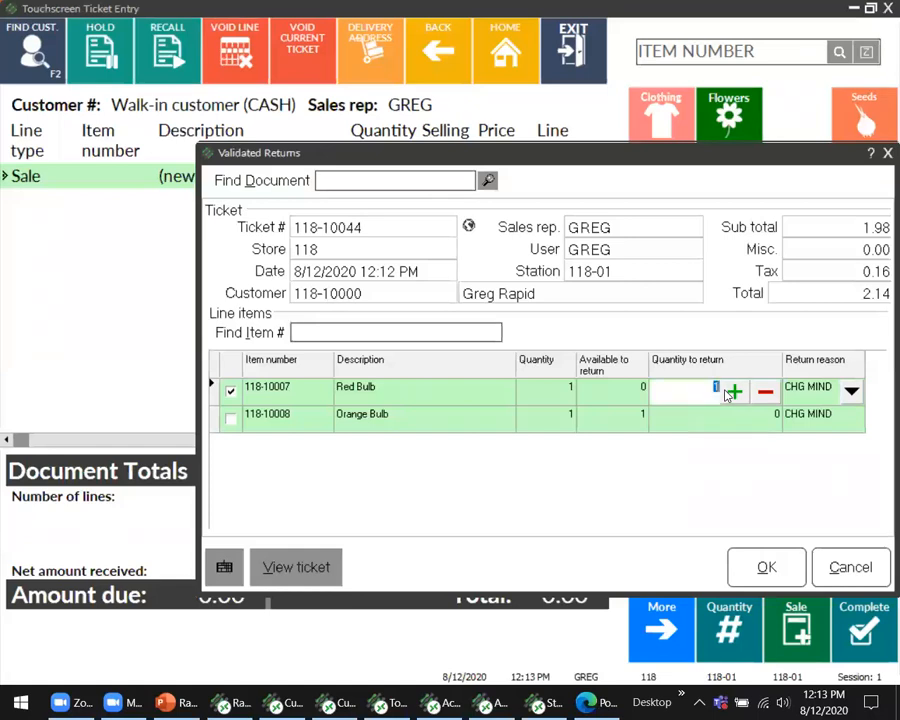
click(766, 567)
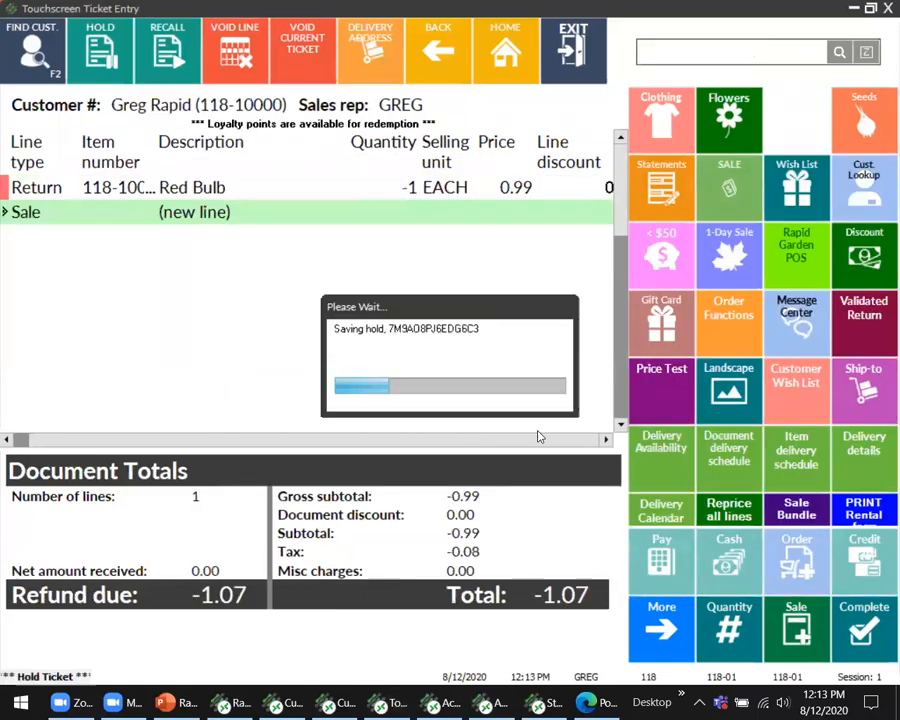
Step: Refund the full -1.07 balance of the Red Bulb return to the customer's A/R account
click(125, 197)
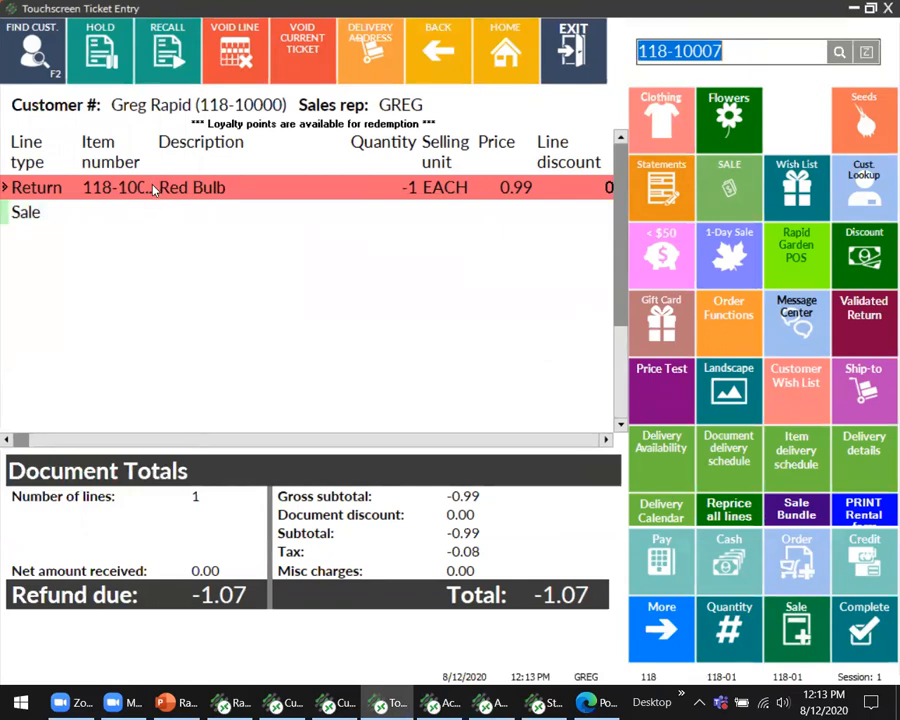
click(649, 568)
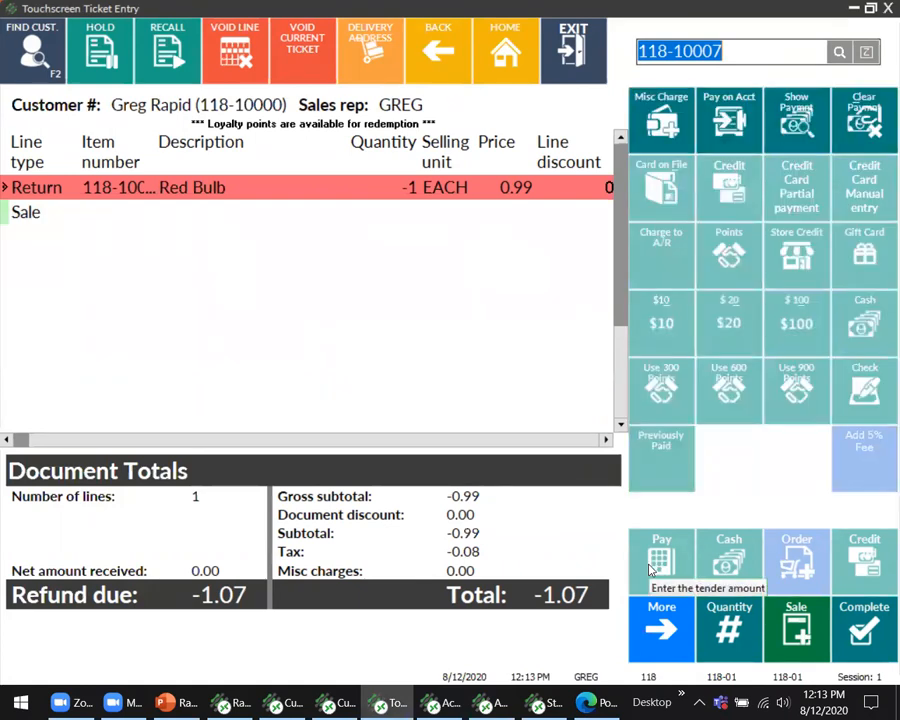
click(658, 257)
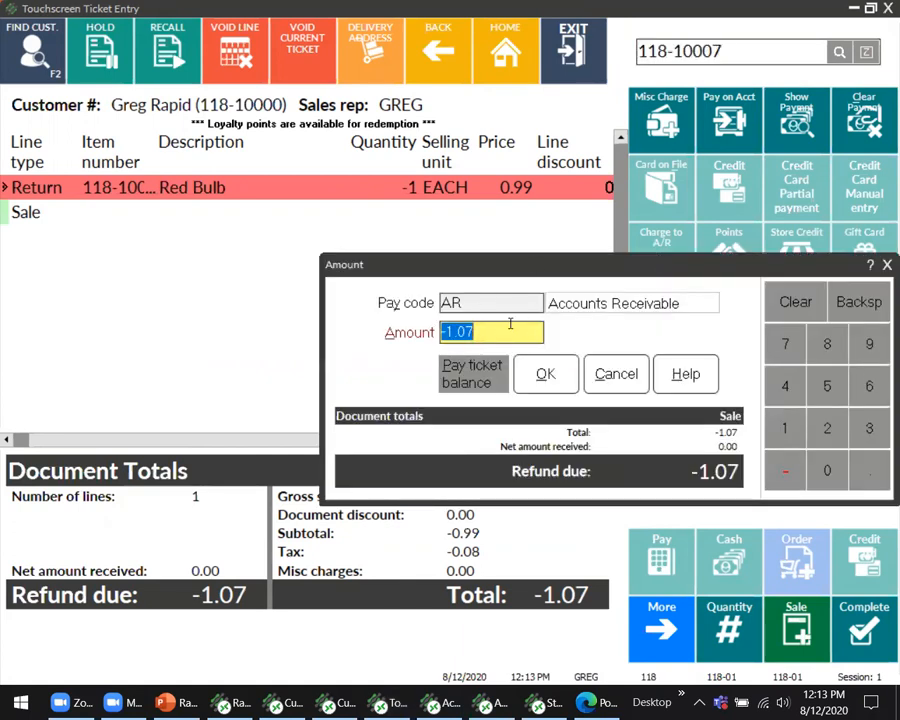
click(546, 381)
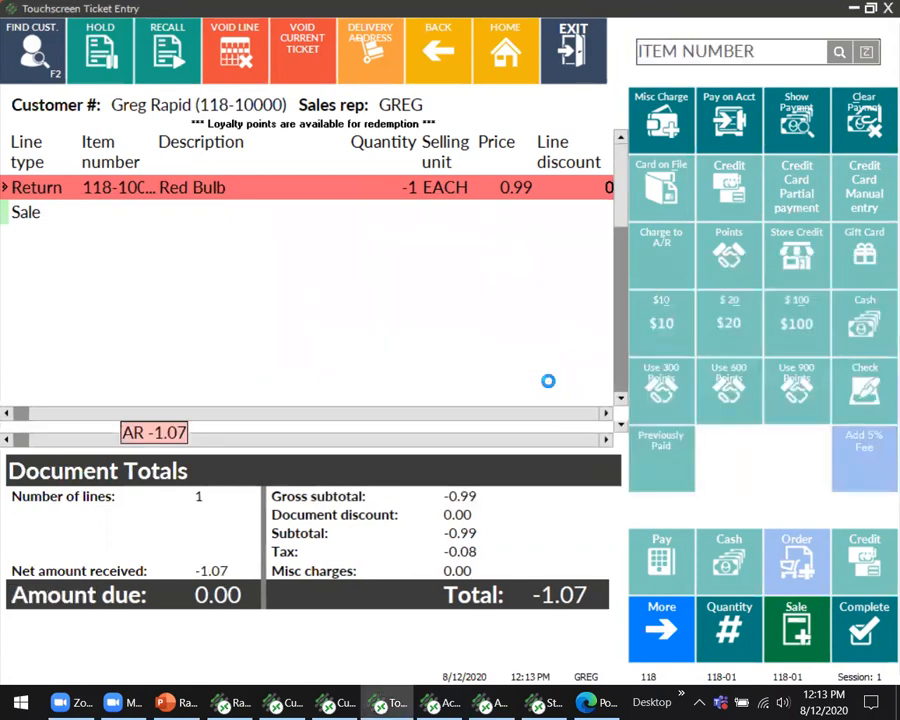
Step: Preview the return ticket's receipt without printing it, and close out the ticket
click(514, 391)
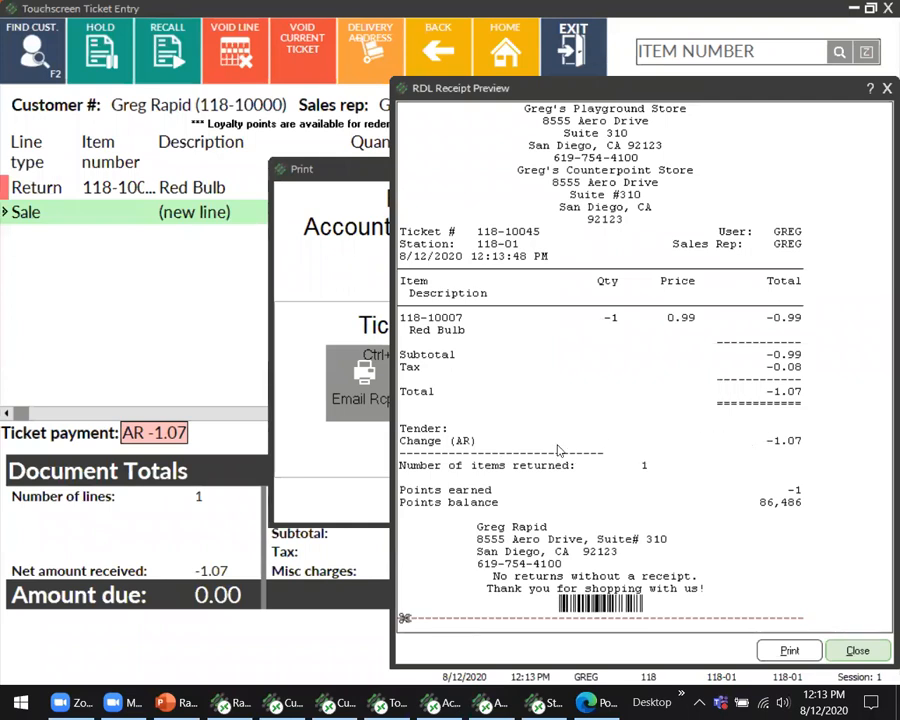
click(857, 651)
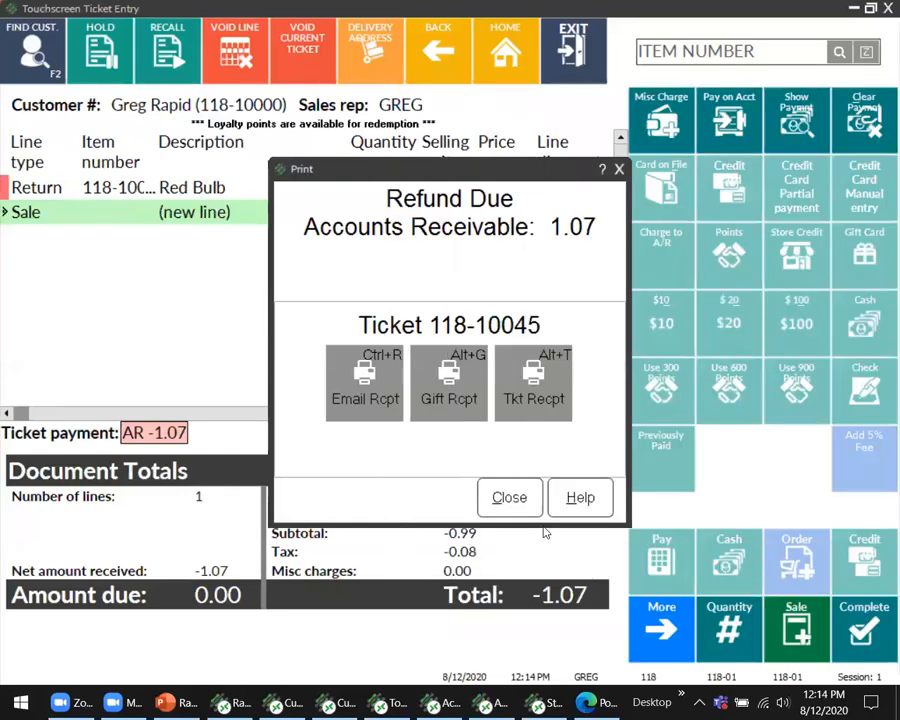
click(535, 498)
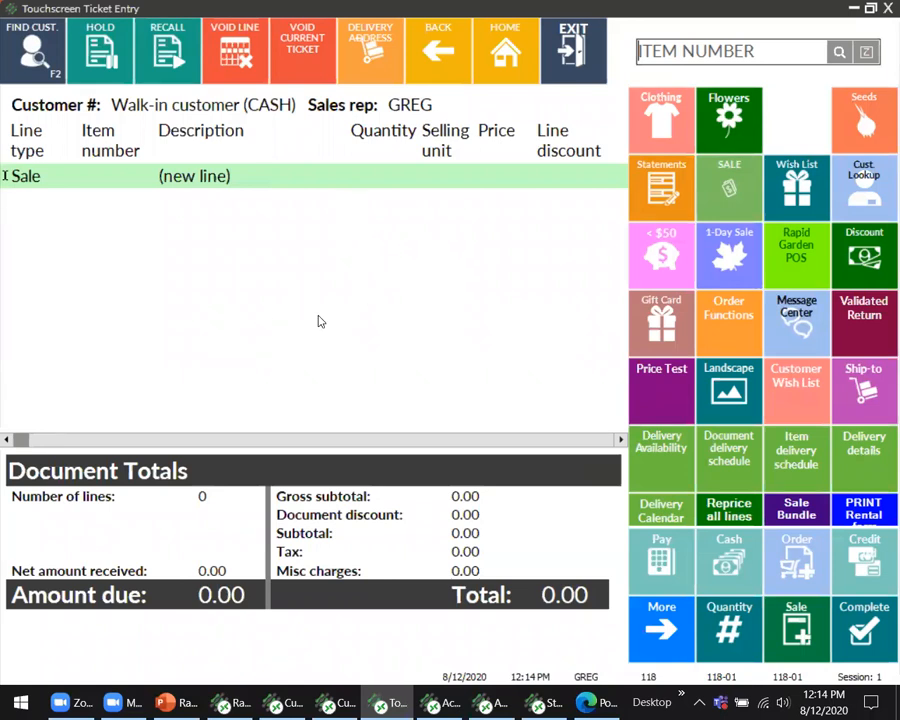
Step: Start a pay-on-account transaction and select the A/R customer for it
click(658, 563)
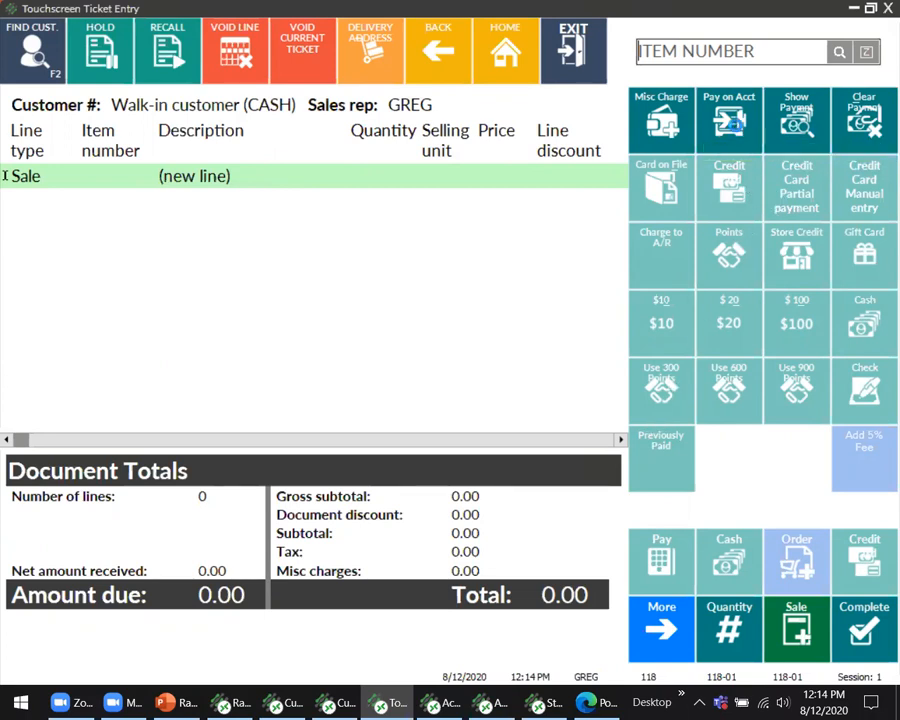
click(737, 128)
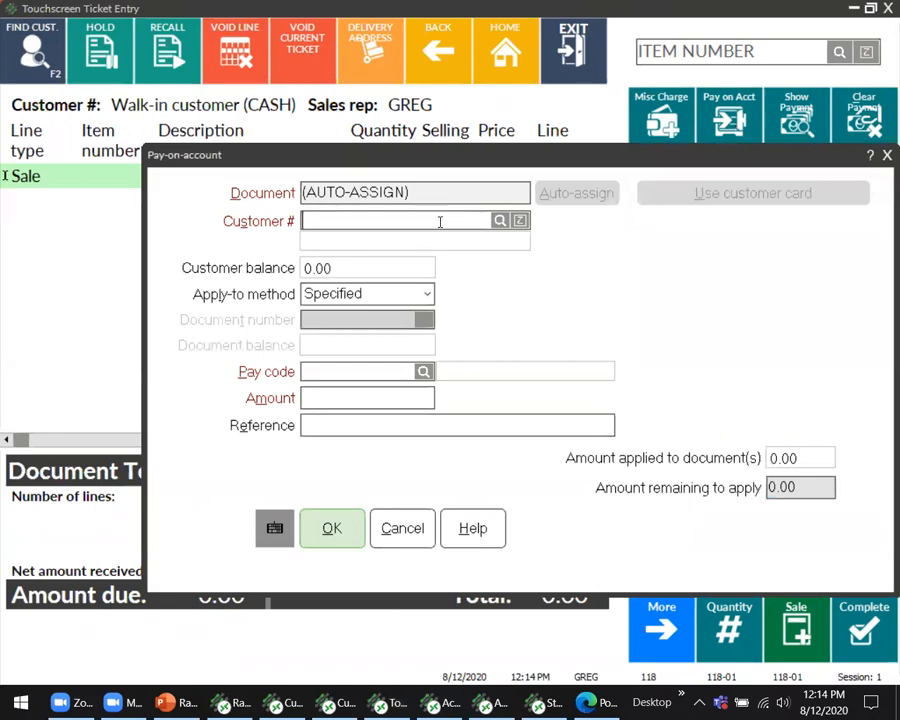
click(500, 221)
click(836, 272)
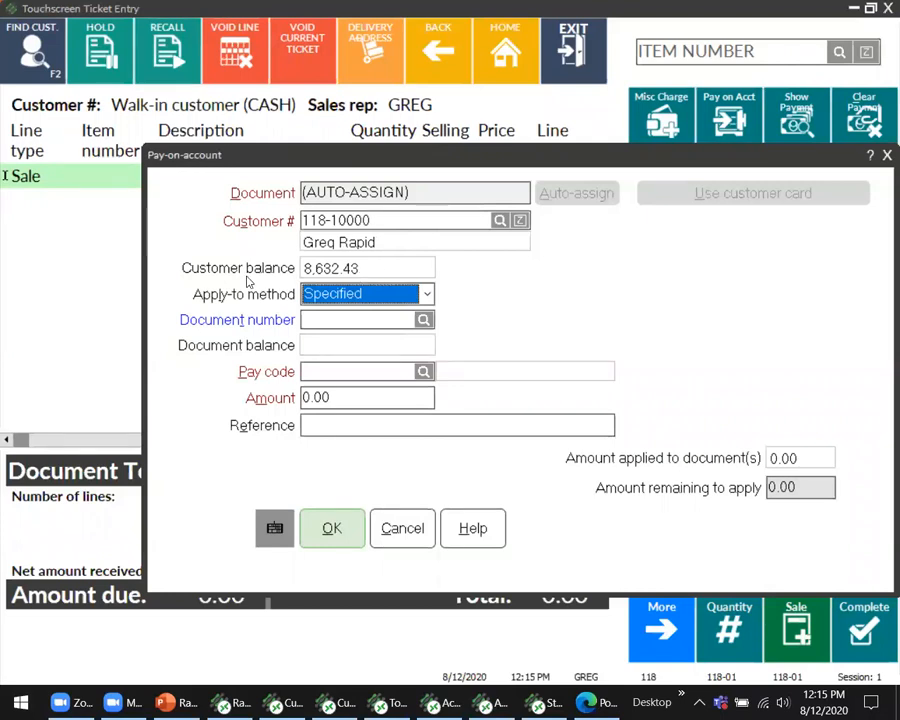
Step: Set the payment's apply-to method to Automatic and its pay code to CHECK
click(427, 294)
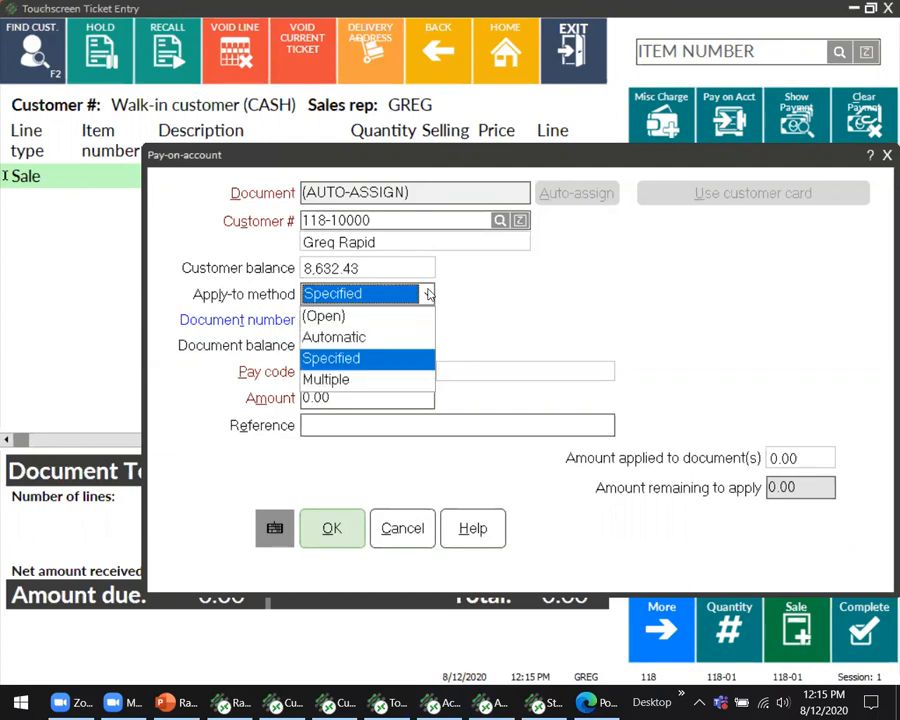
click(348, 336)
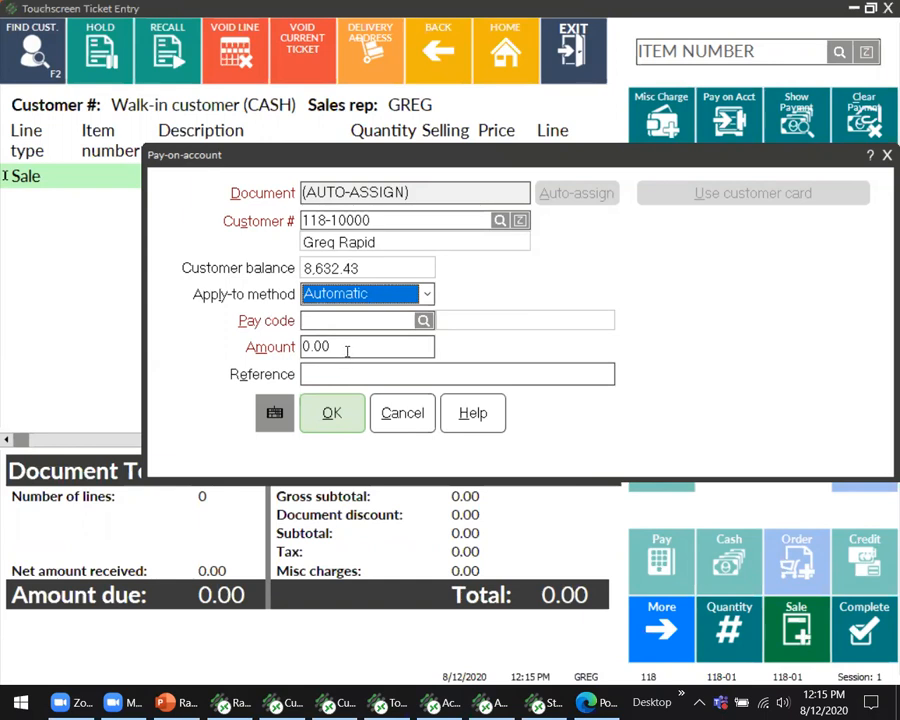
click(423, 320)
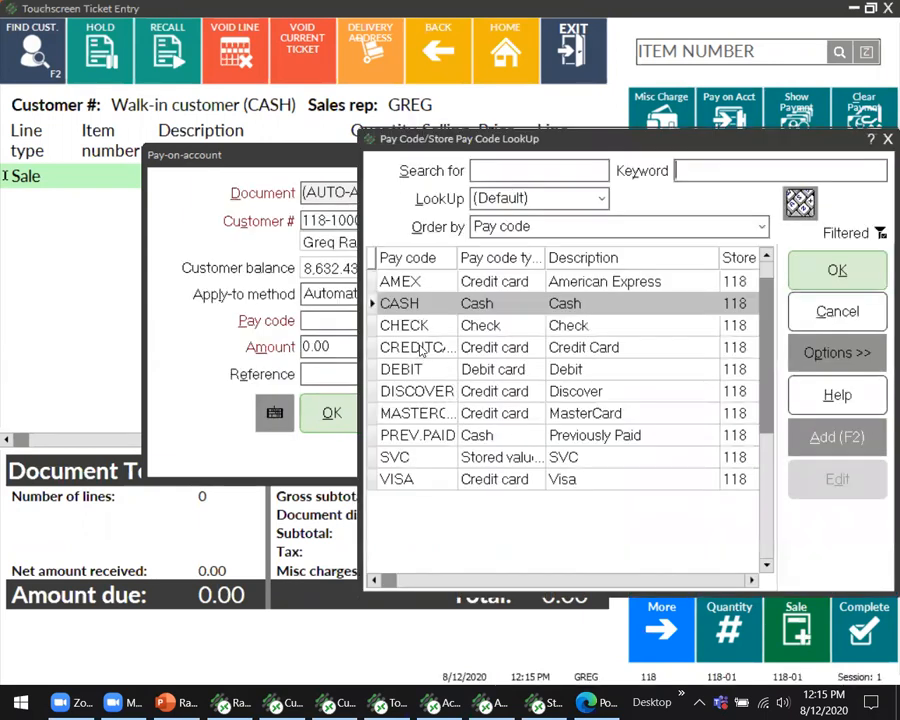
click(406, 330)
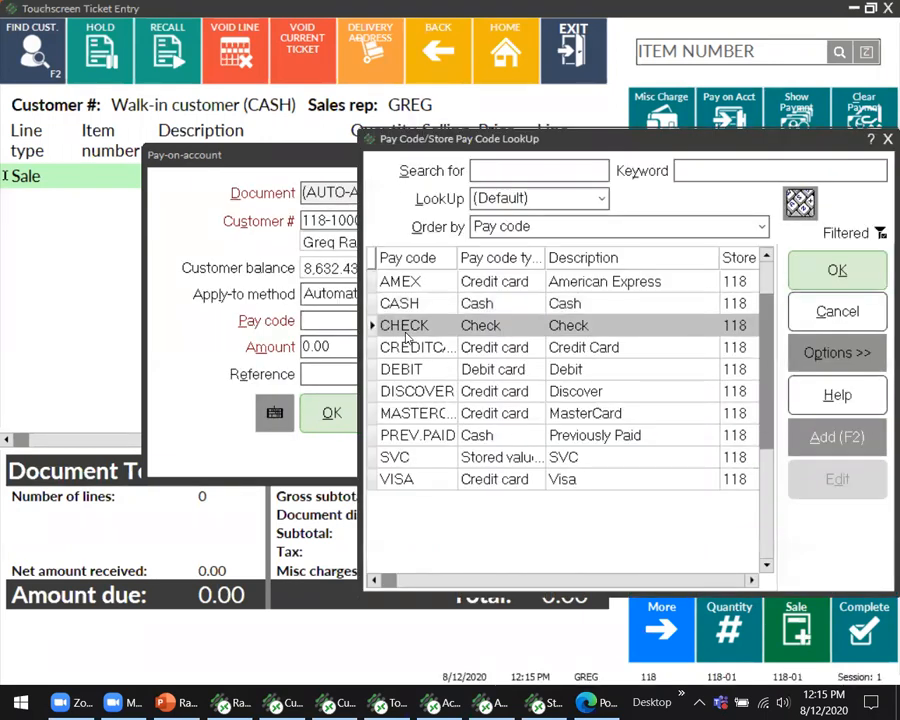
click(816, 269)
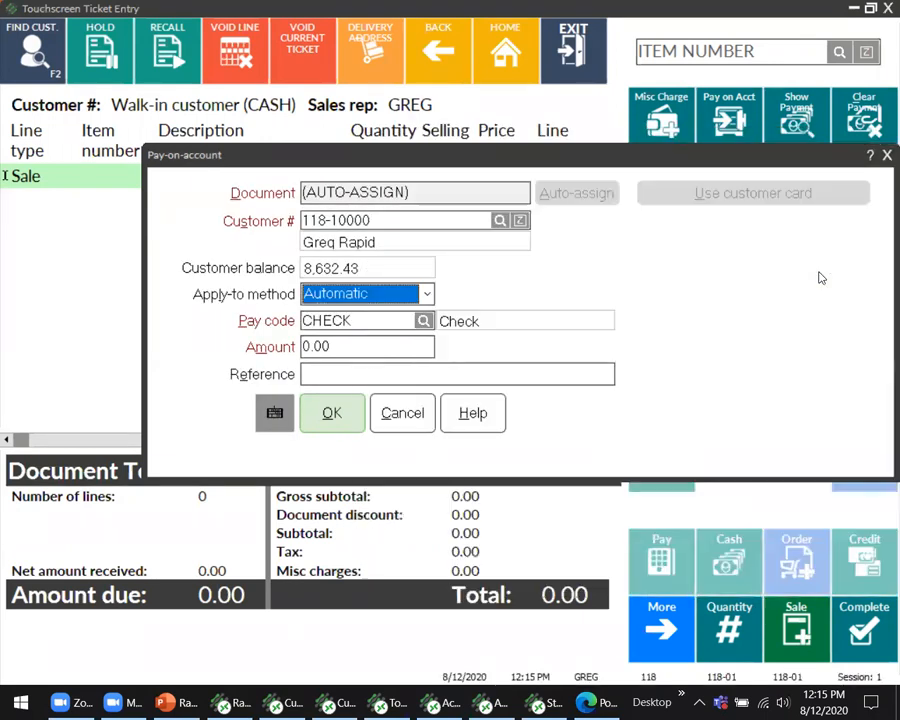
Step: Set the check payment amount to 5,000.00
click(392, 344)
text(500)
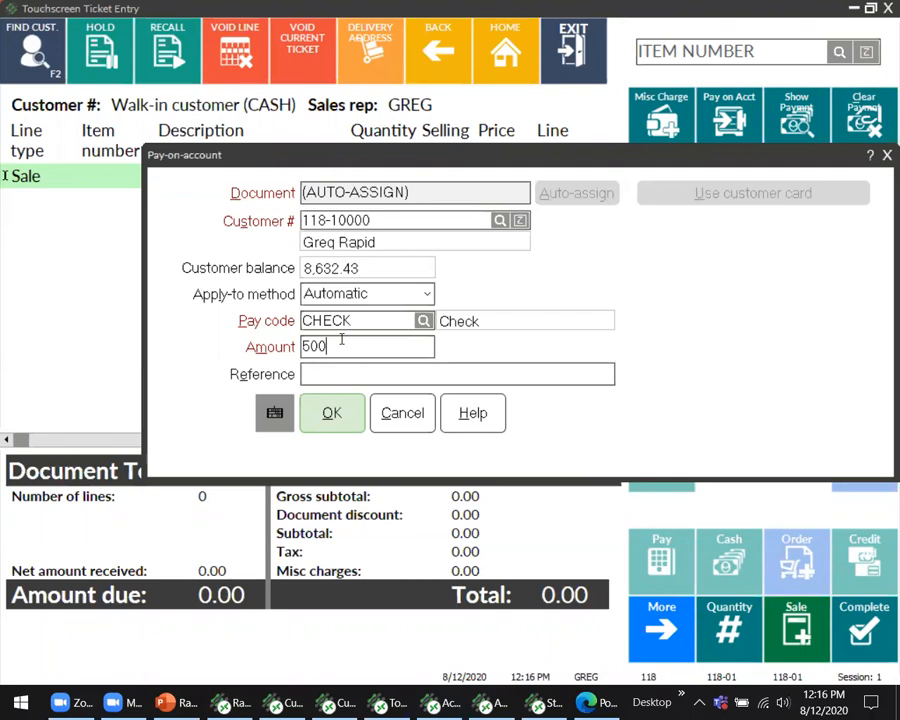
text(0)
drag(341, 346, 191, 342)
click(343, 346)
Step: Switch the apply-to method to Specified and choose the ticket with the 7,435.80 balance as the document to pay
click(372, 299)
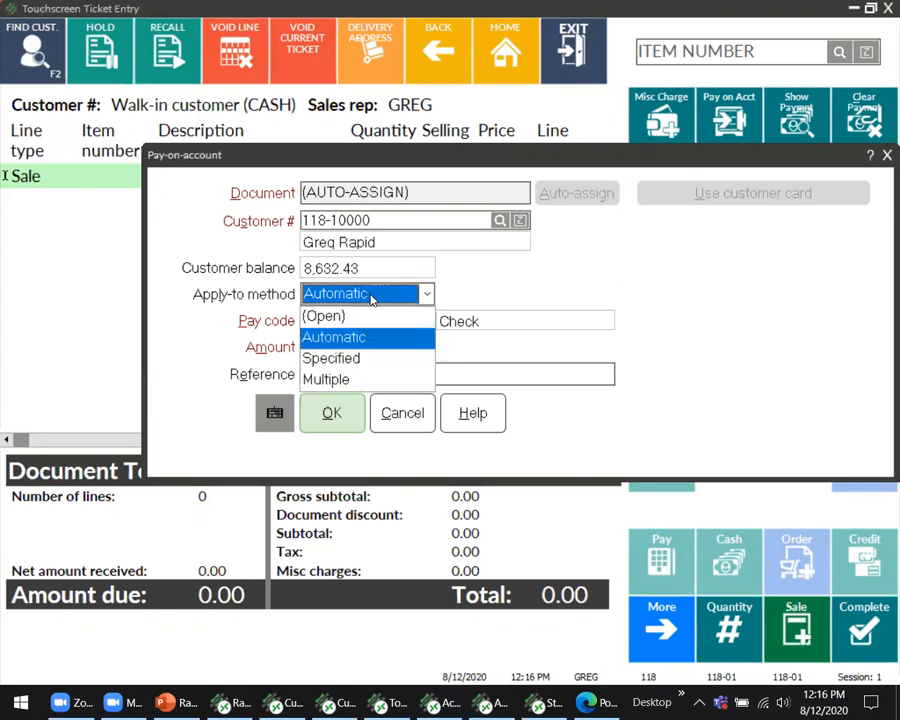
click(331, 360)
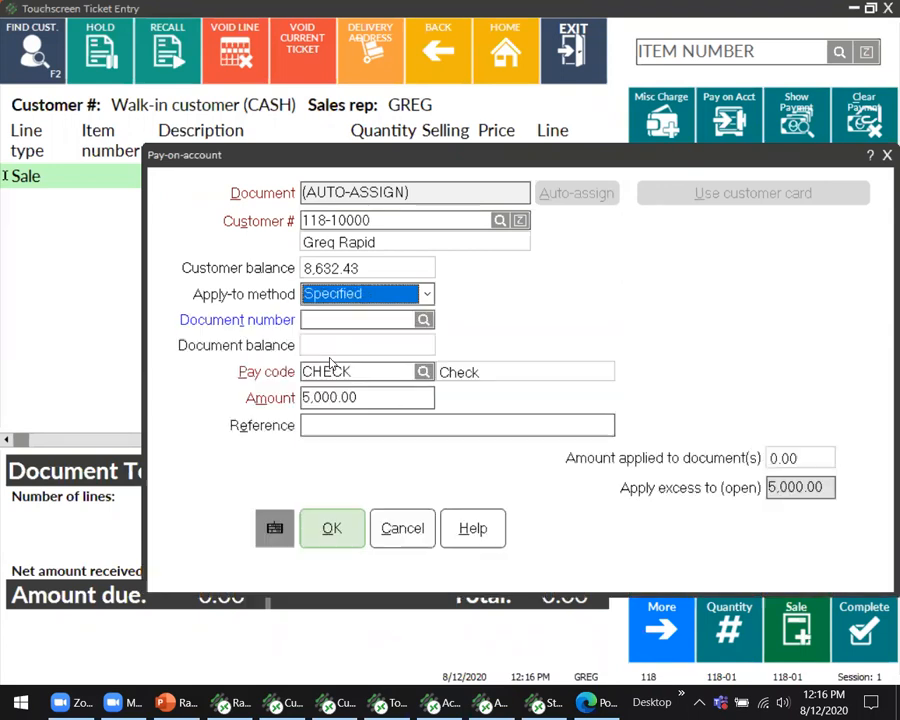
click(423, 320)
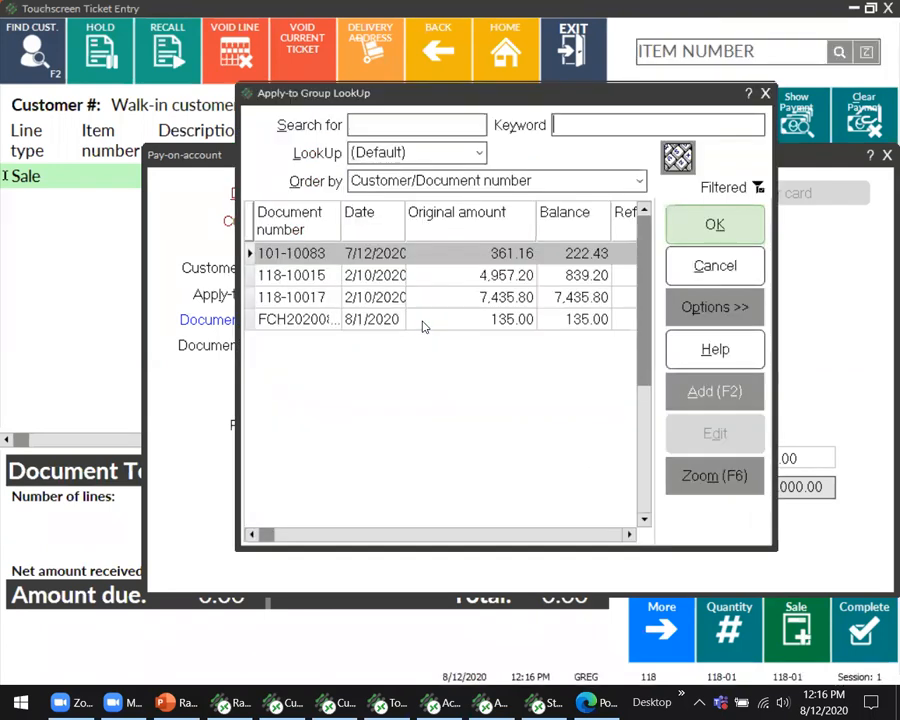
click(296, 298)
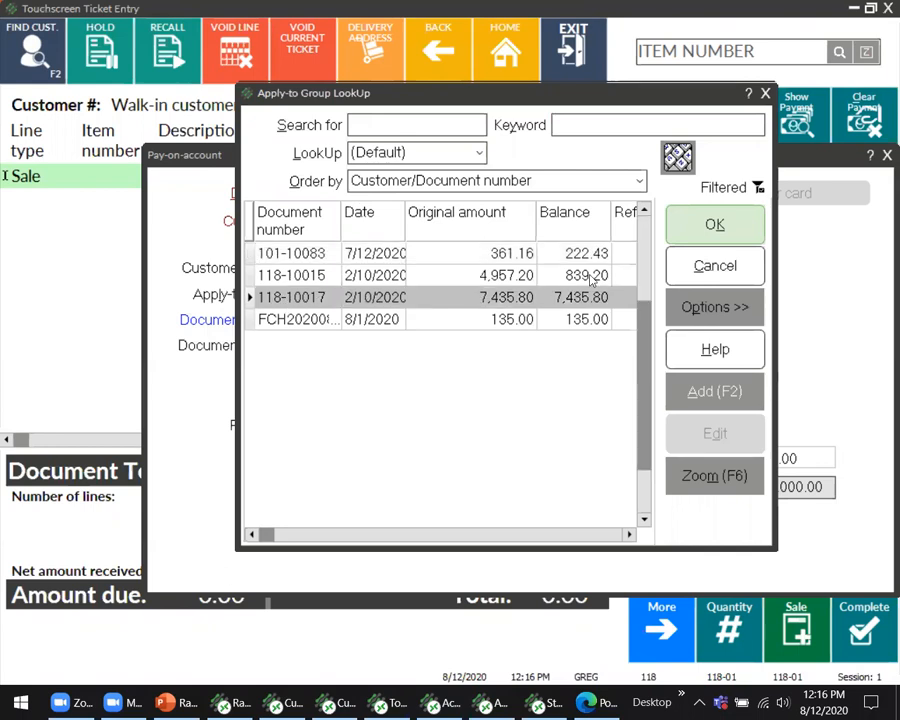
click(733, 231)
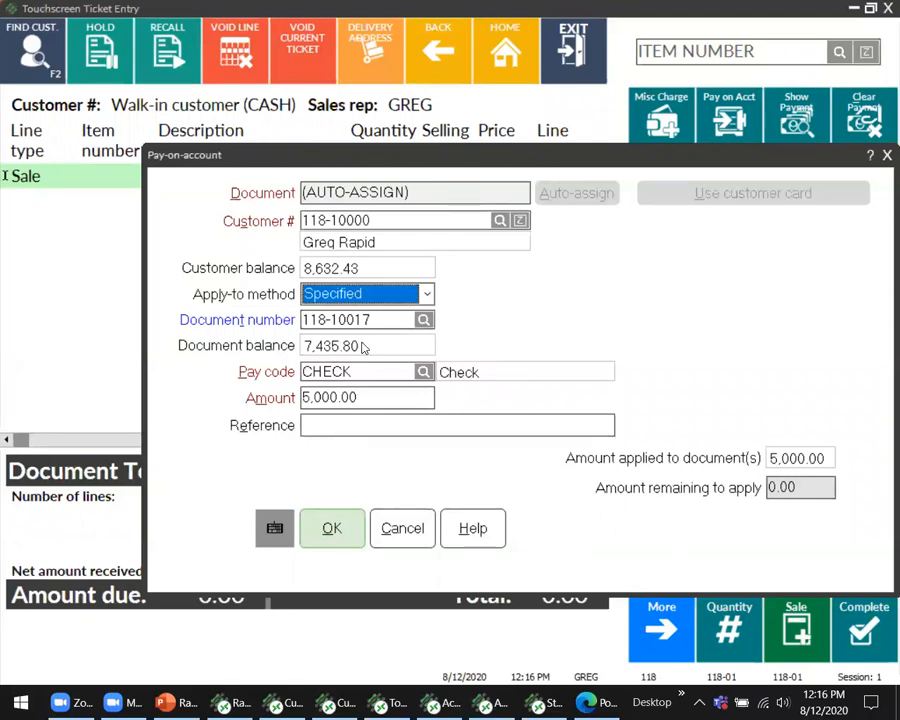
Step: Change the apply-to method to Multiple and apply the 5,000.00 payment to the ticket with the 7,435.80 balance
click(427, 294)
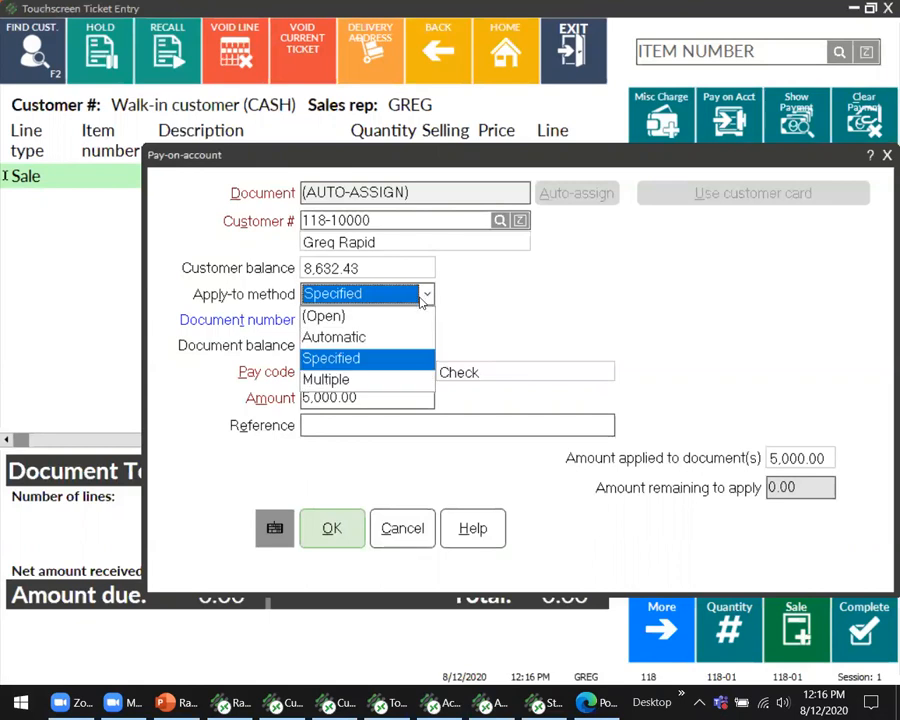
click(327, 378)
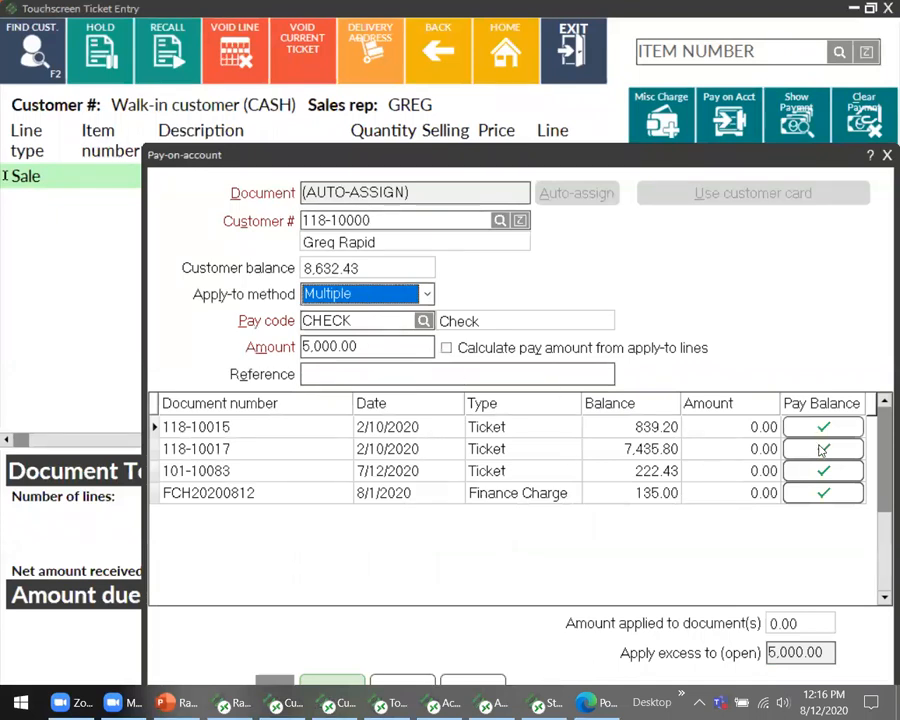
click(821, 442)
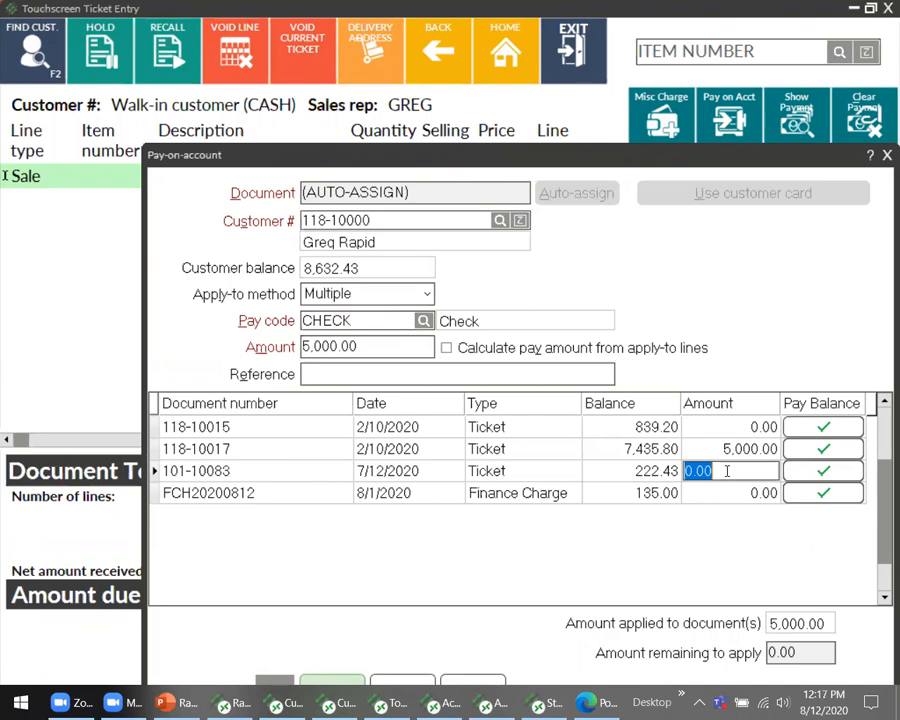
Step: Apply 200 to the ticket dated 7/12/2020 and 100 to the finance charge dated 8/1/2020
text(200)
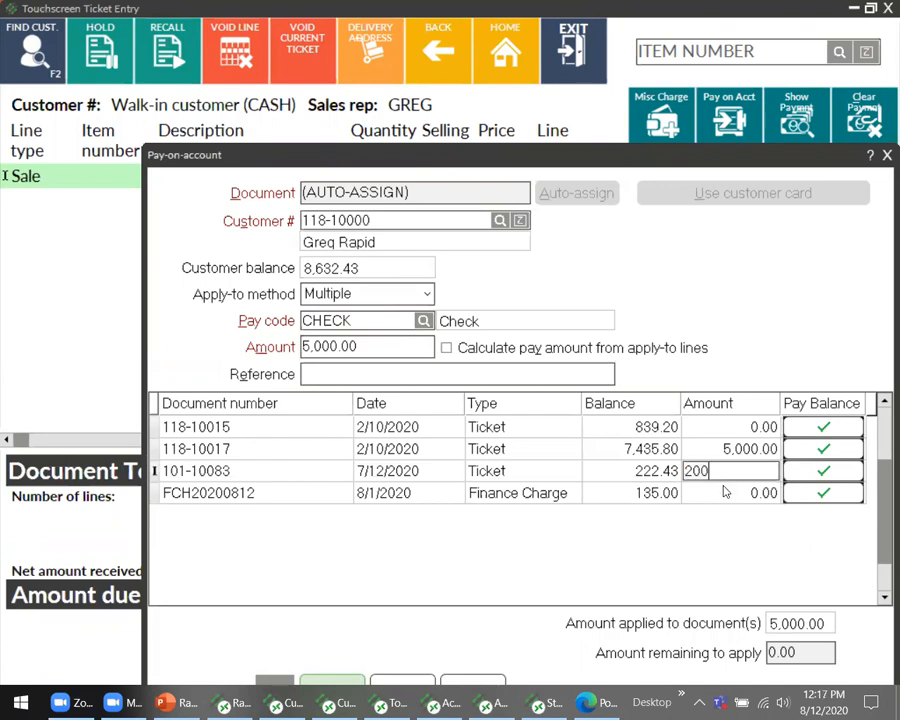
click(725, 491)
text(100)
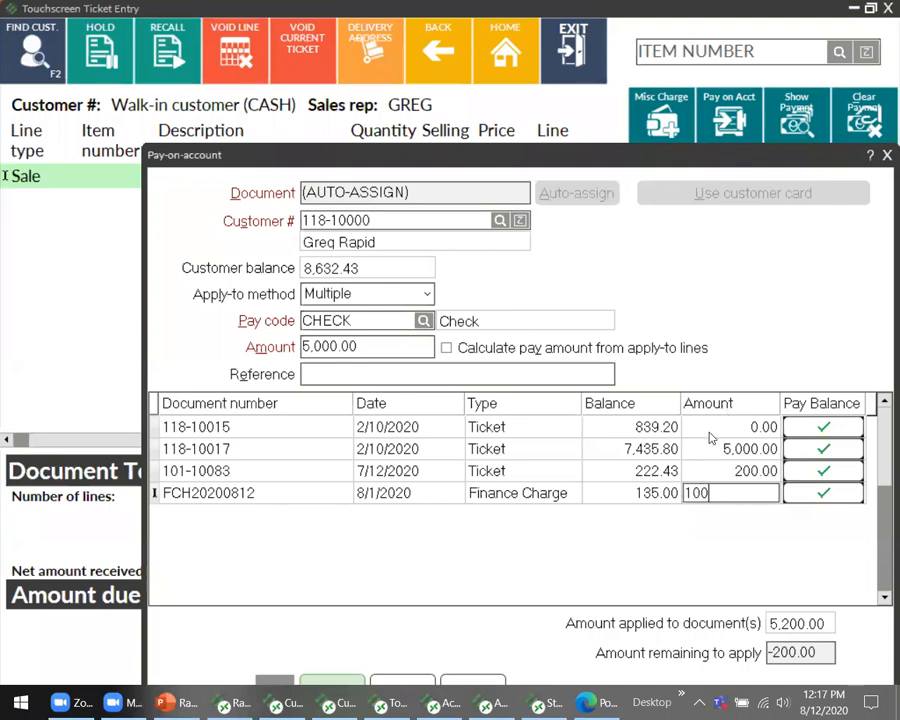
Step: Set the applied amount to 0 for the ticket with the 839.20 balance and to 300 for the 7,435.80 ticket
click(808, 430)
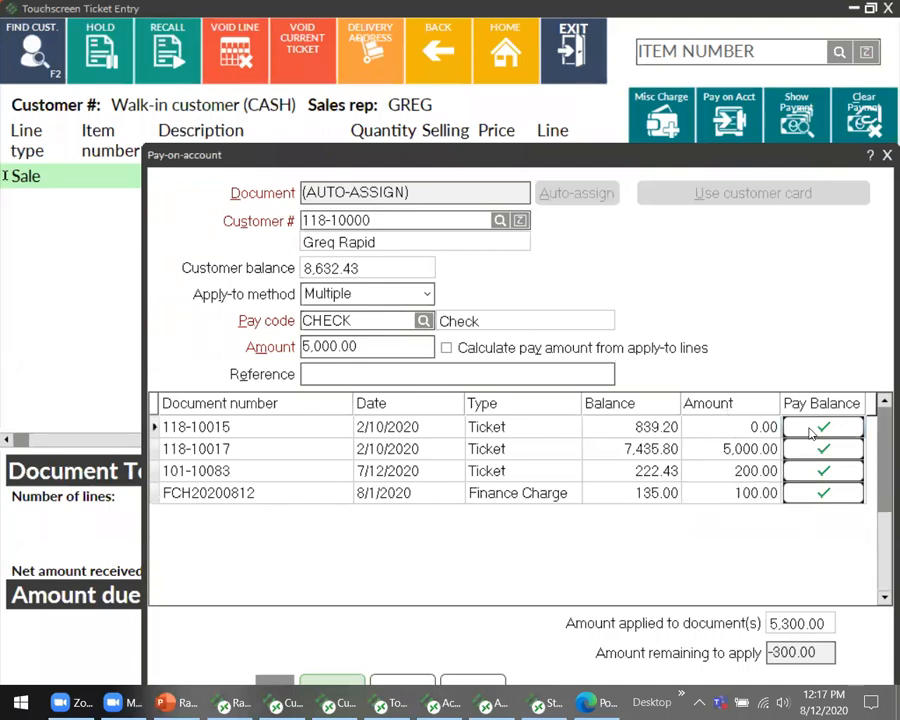
click(754, 428)
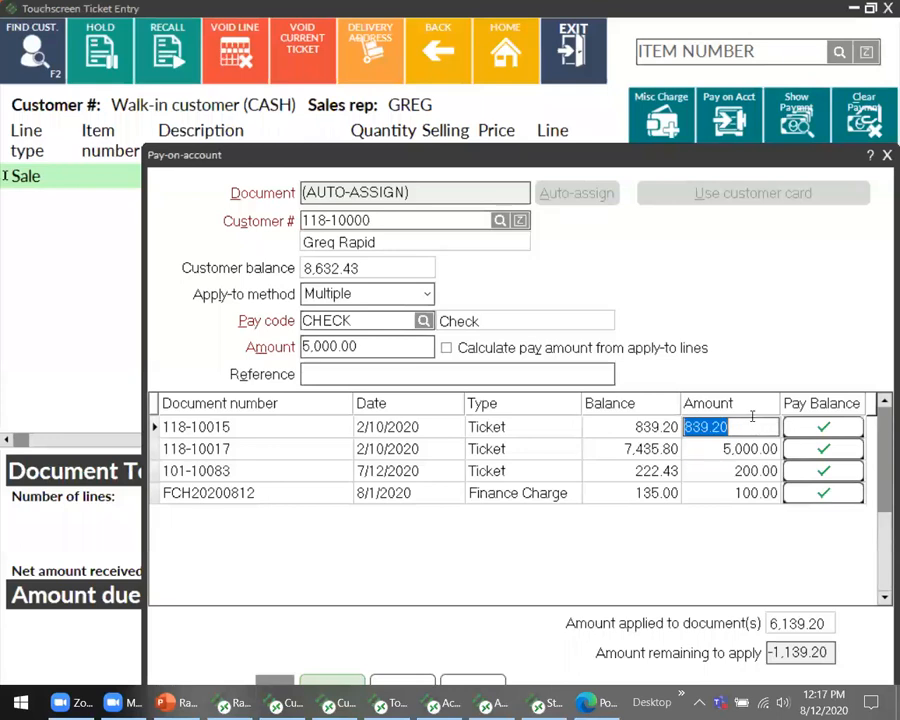
text(0)
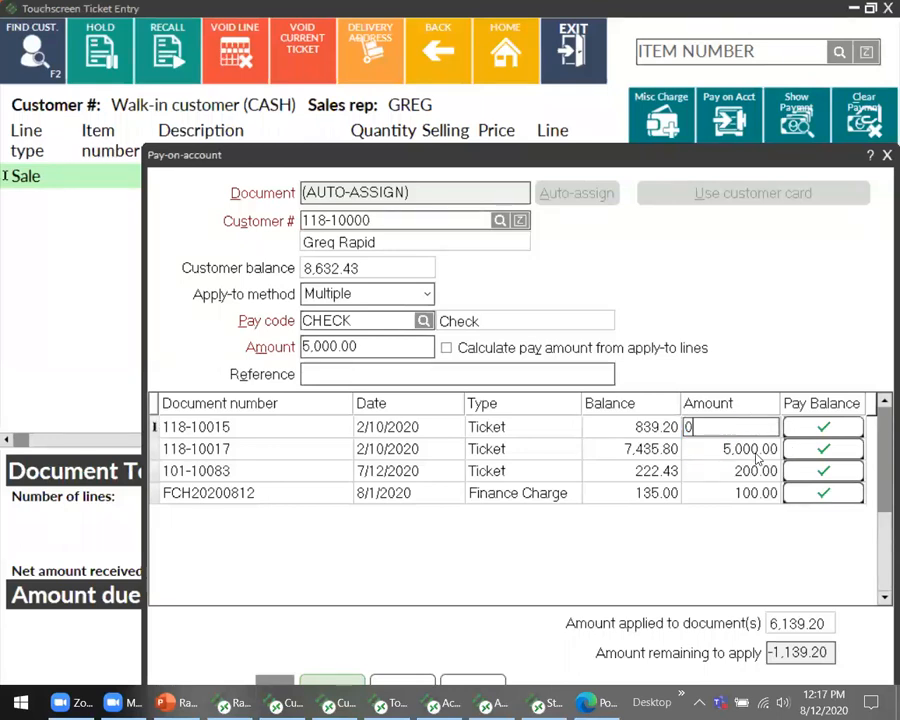
click(724, 451)
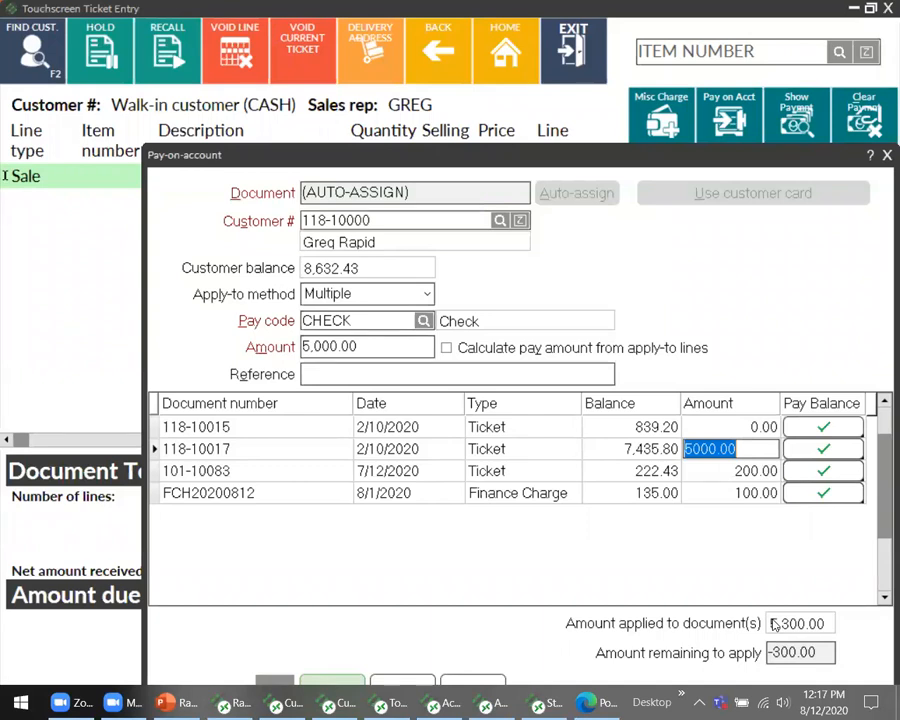
text(300)
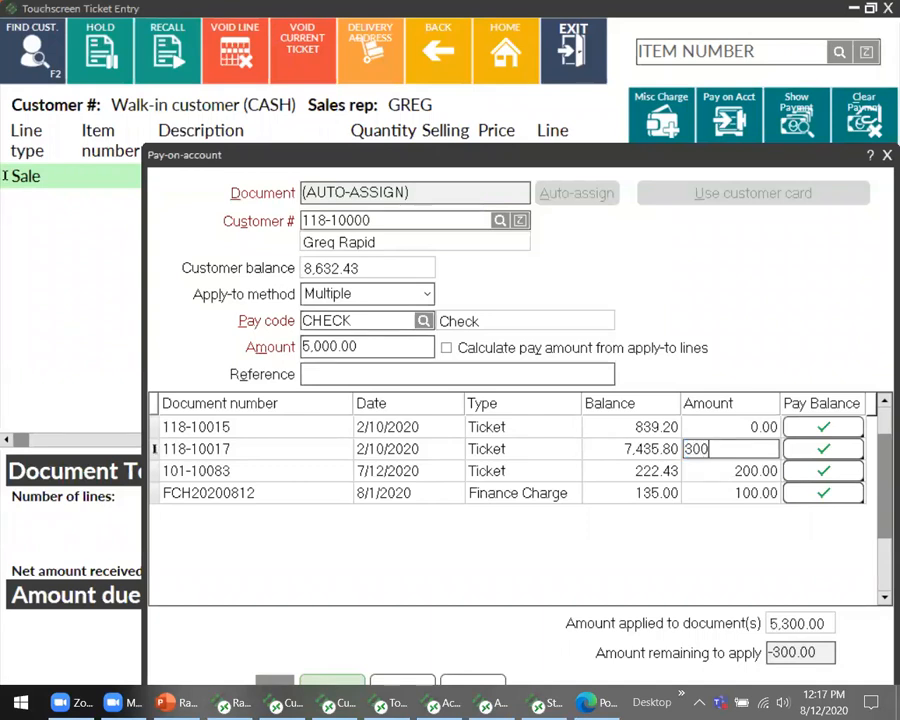
key(Return)
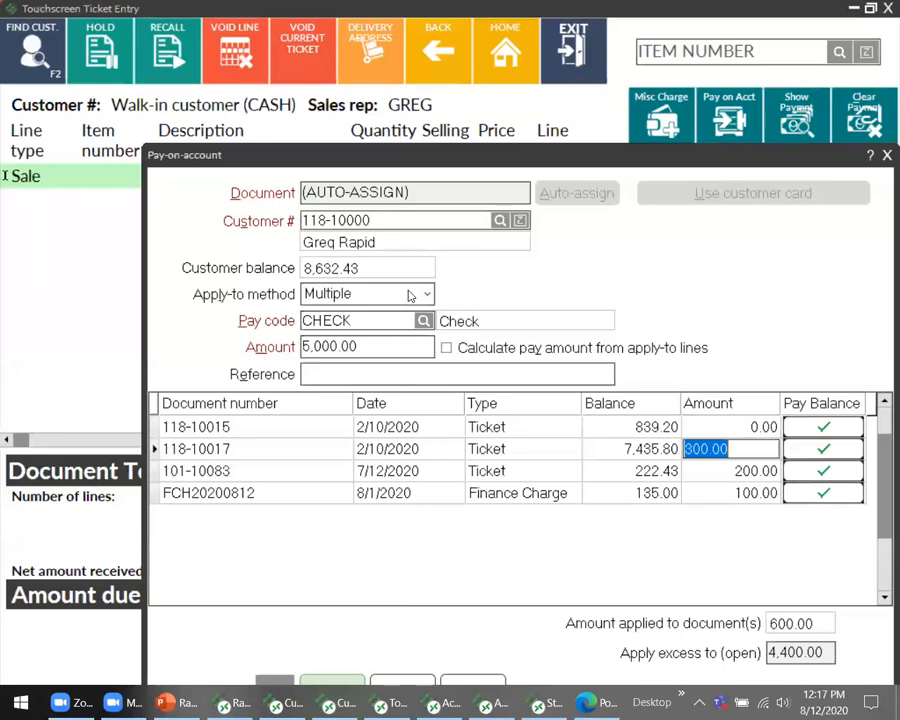
Step: Change the apply-to method to (Open) for the 5,000.00 payment and enter "proj mgr paid" as the reference
click(428, 295)
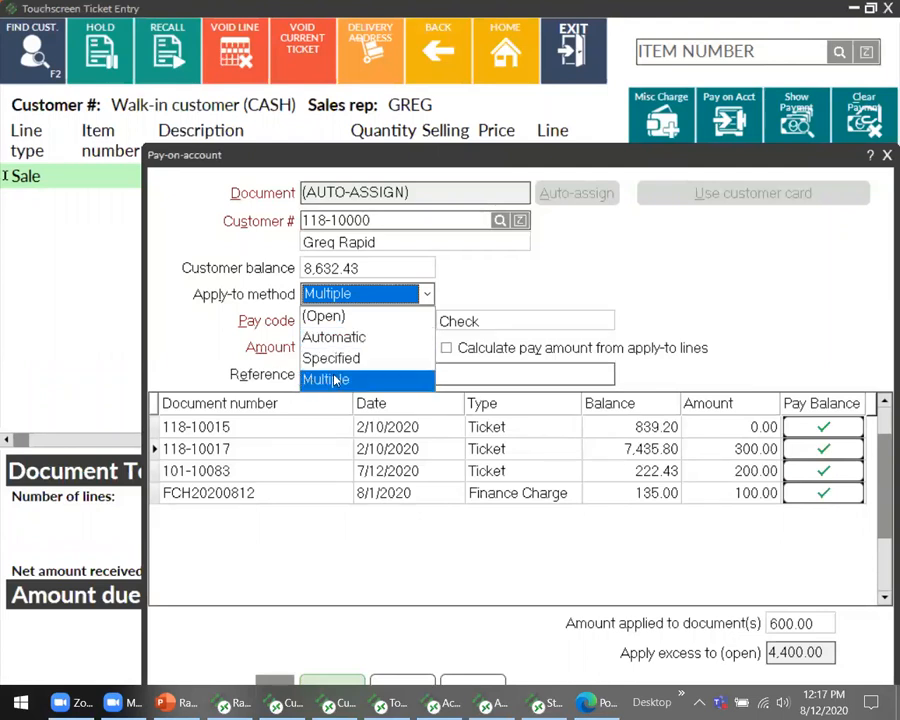
click(333, 315)
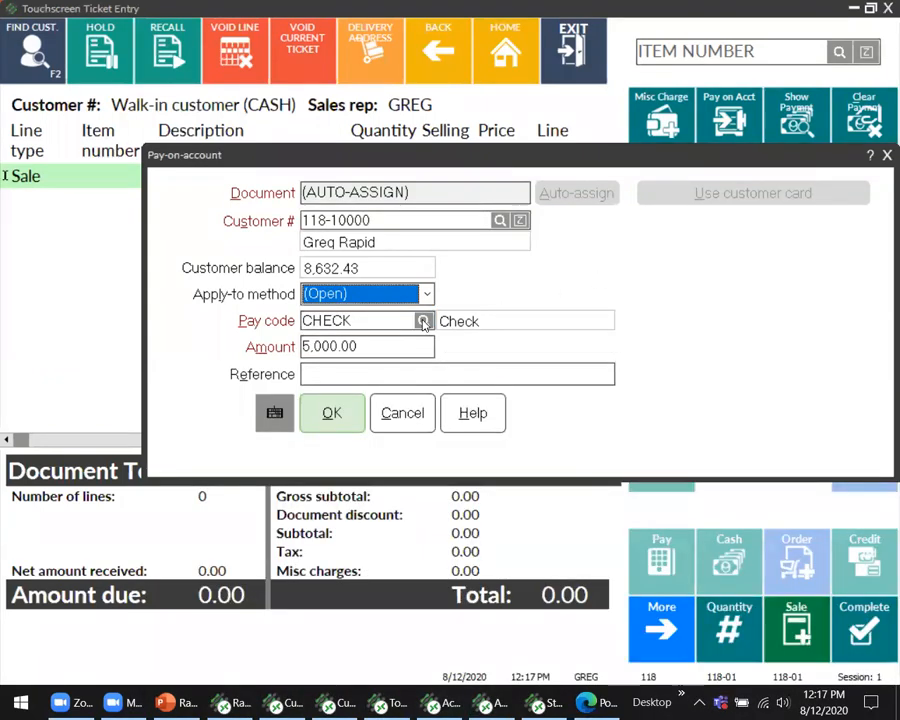
click(371, 344)
drag(371, 344, 227, 348)
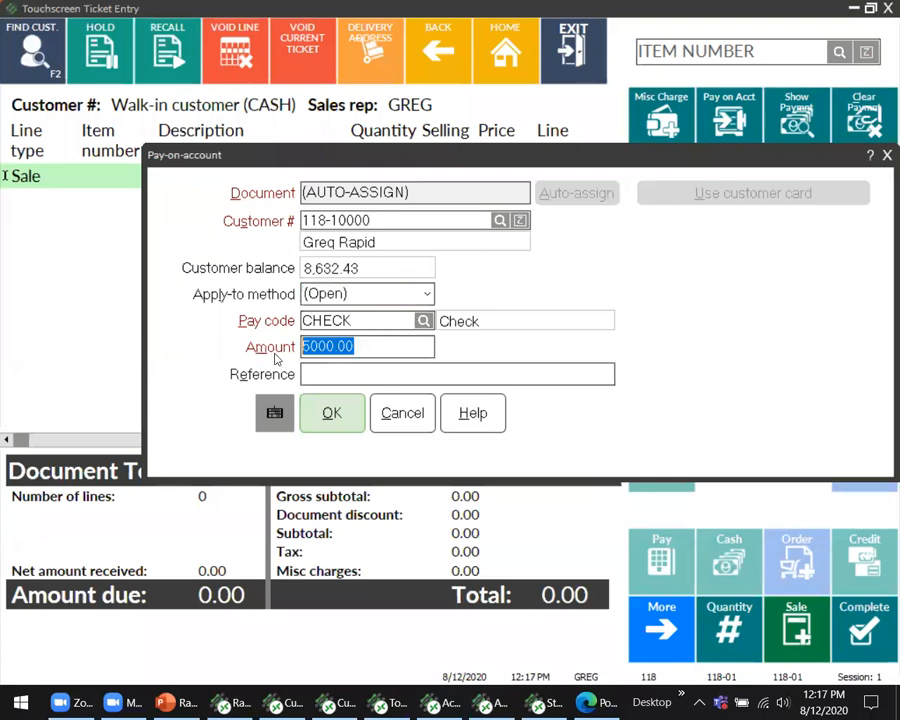
click(341, 372)
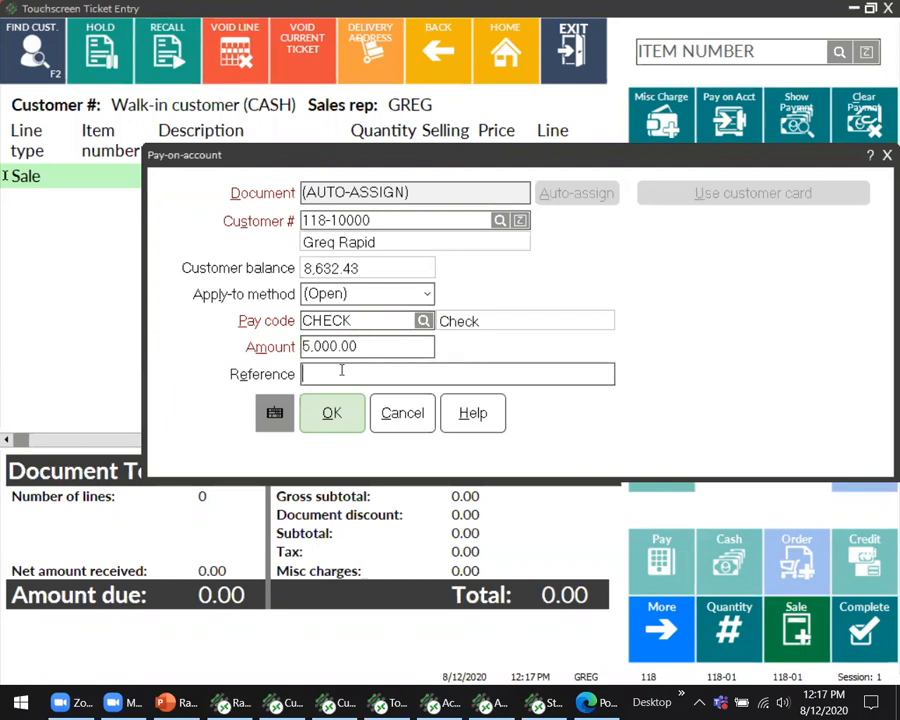
text(proj  mgr )
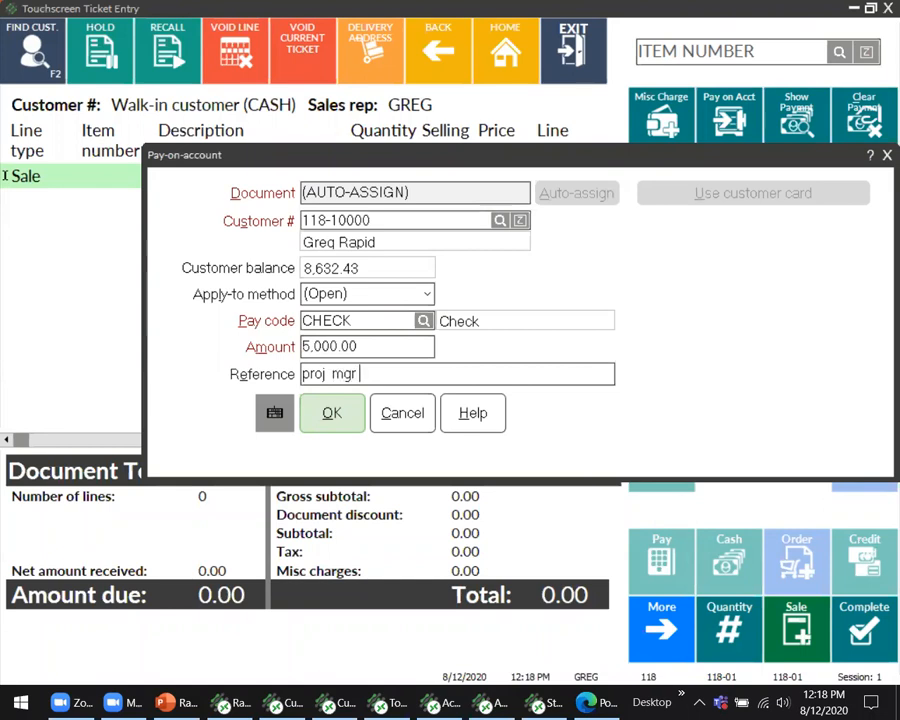
text(paid)
Step: Set the pay code to CASH and submit the 5,000.00 pay-on-account payment
click(423, 321)
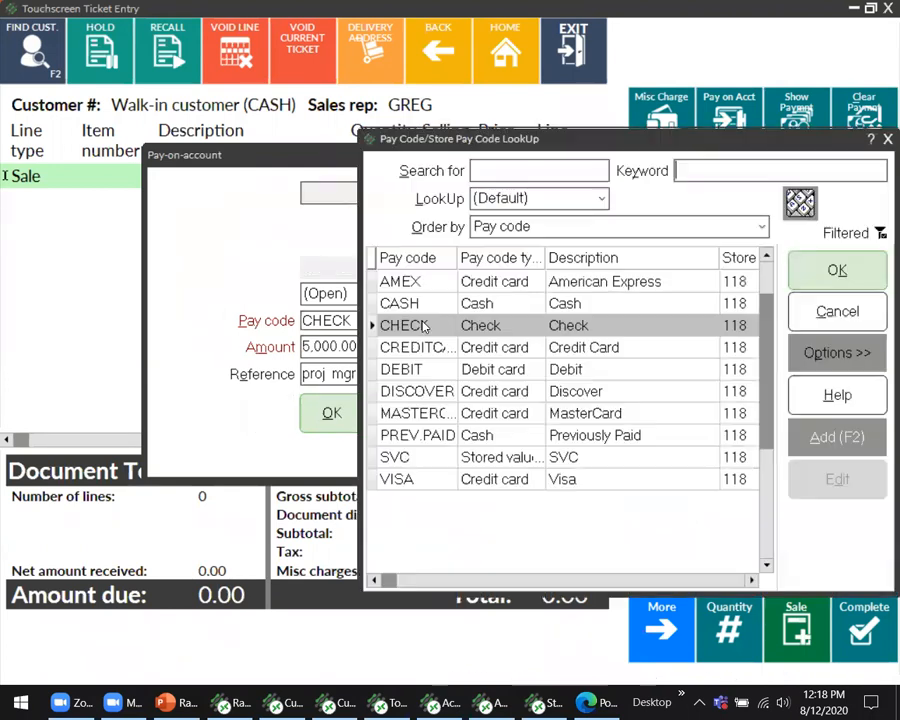
click(440, 303)
click(803, 287)
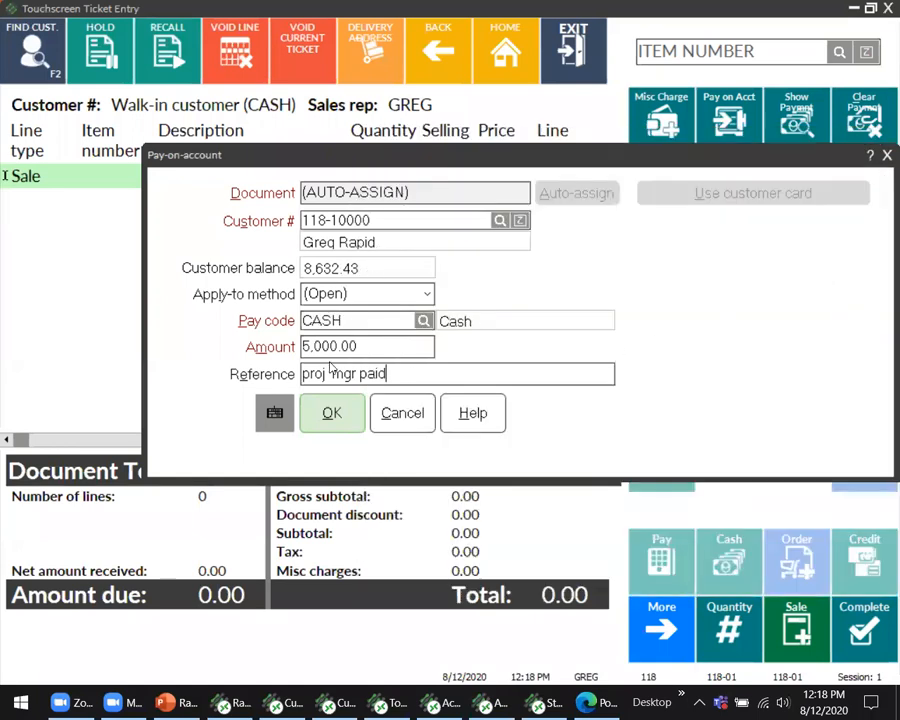
click(336, 424)
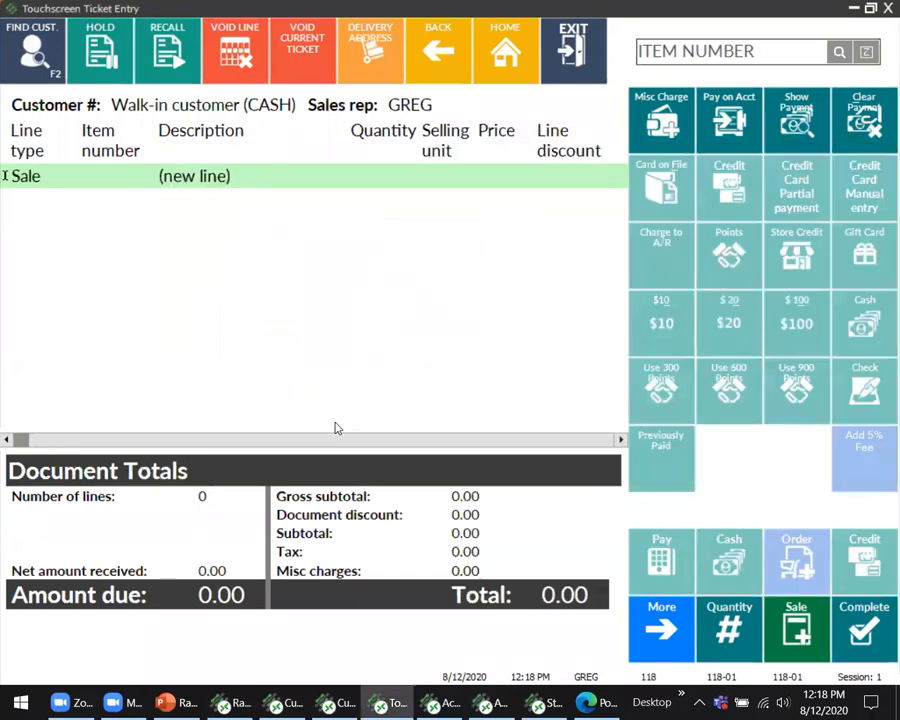
Step: Preview the receipt for the pay-on-account payment and close the print dialog
click(440, 345)
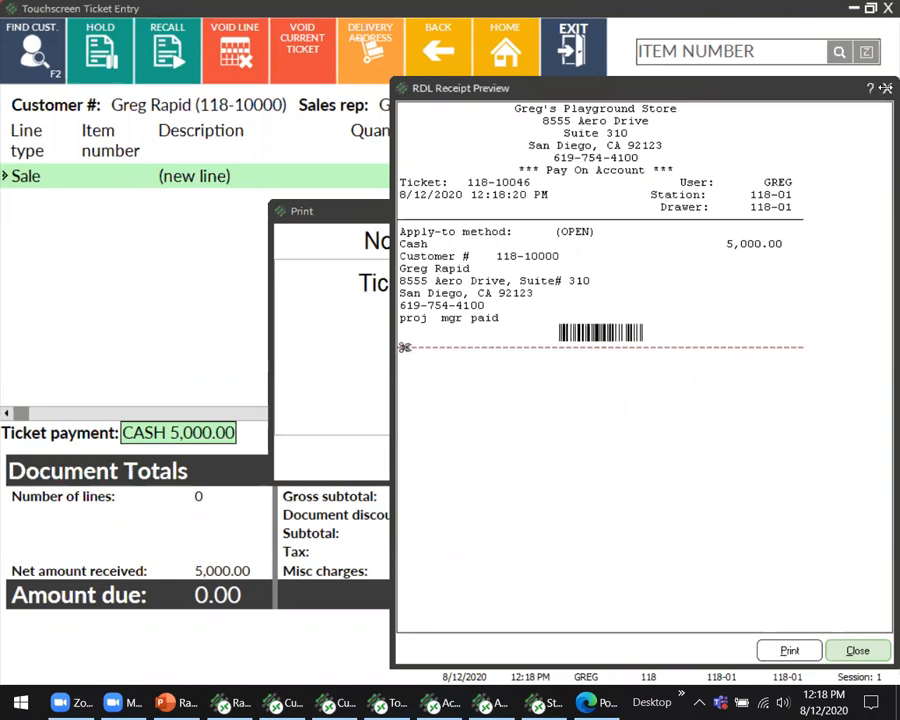
click(886, 88)
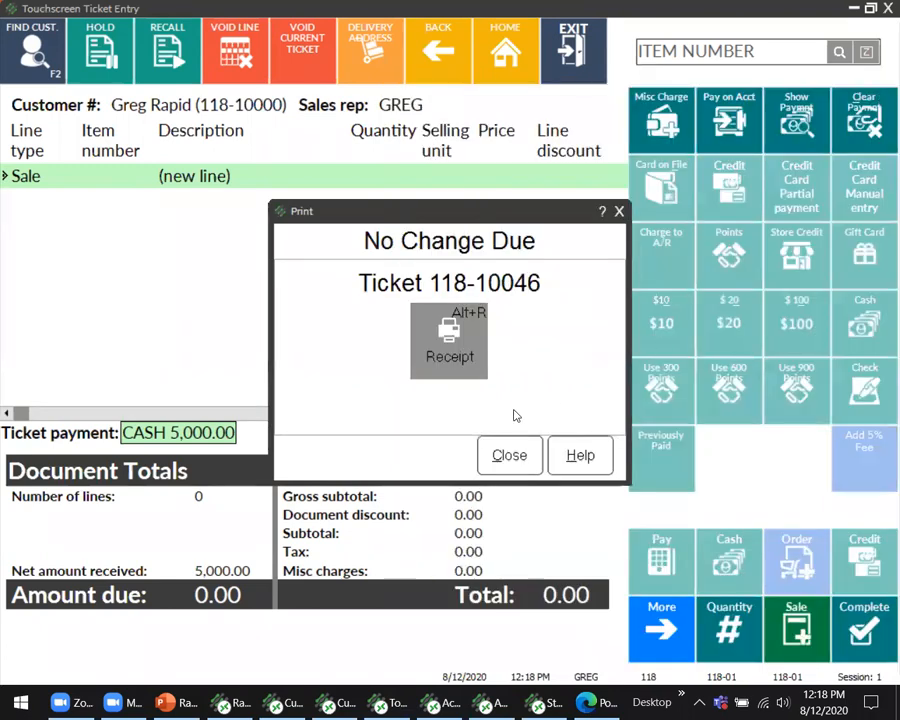
click(505, 455)
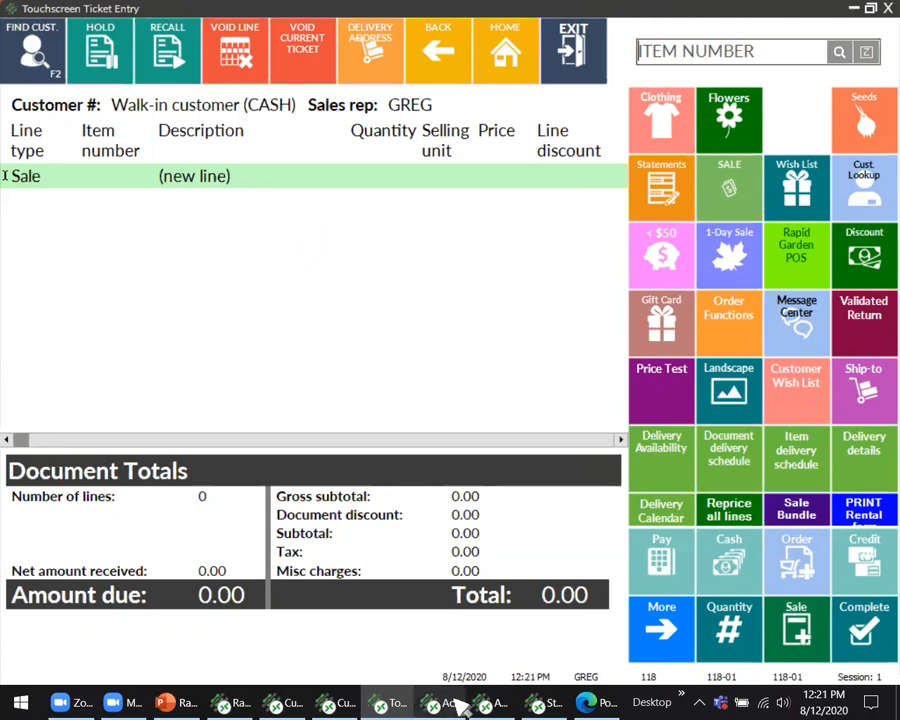
Step: Switch to the Account Management window, minimize the ticket entry and PowerPoint windows behind it, and reposition it over the Counterpoint home screen
mouse_move(452, 706)
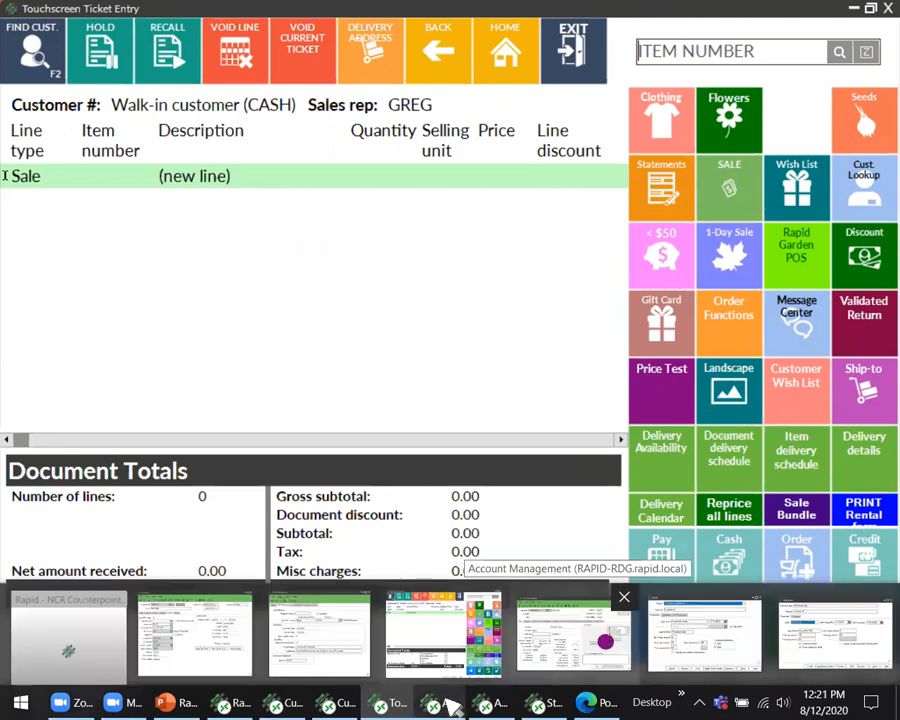
click(574, 635)
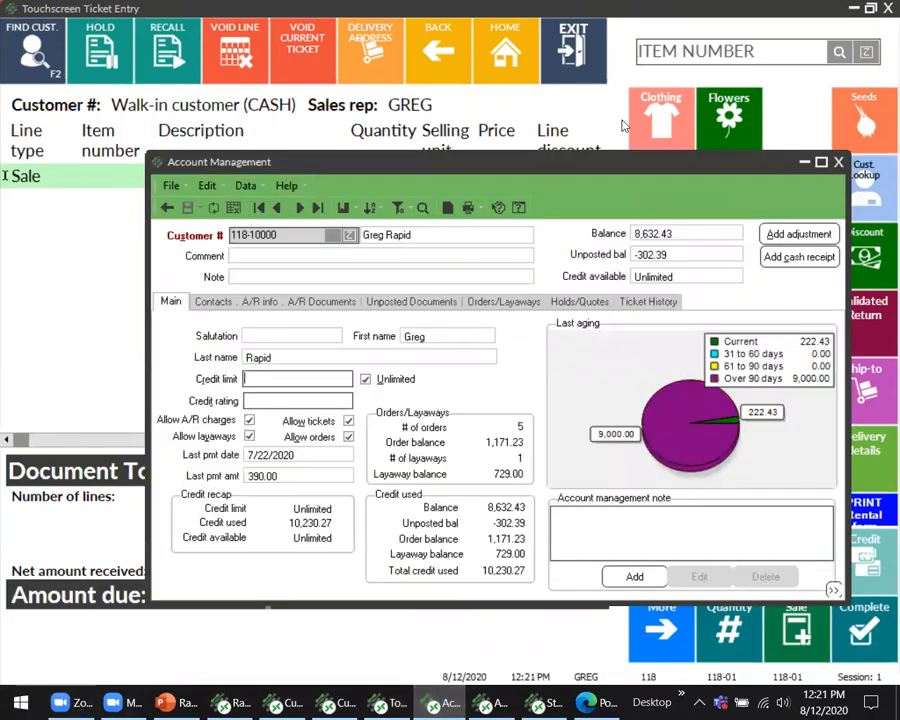
click(387, 702)
click(449, 702)
click(847, 12)
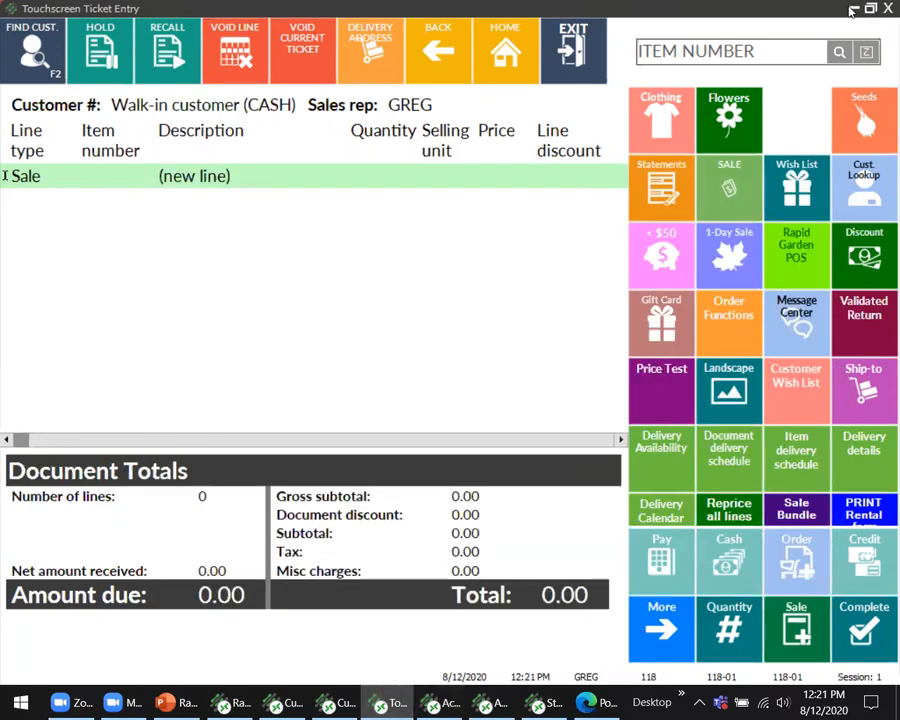
click(847, 12)
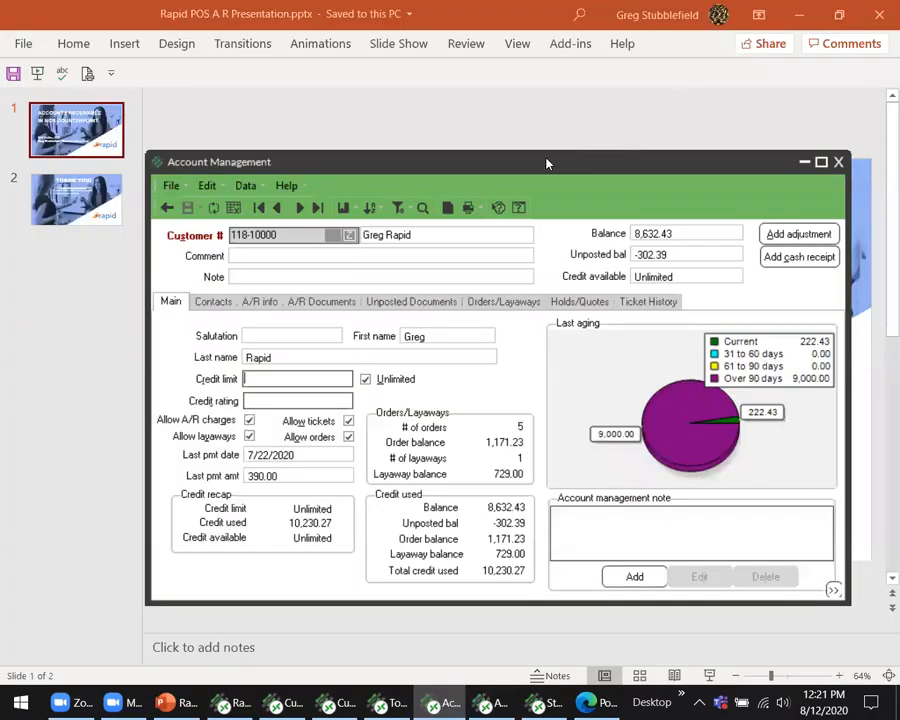
drag(538, 157, 529, 93)
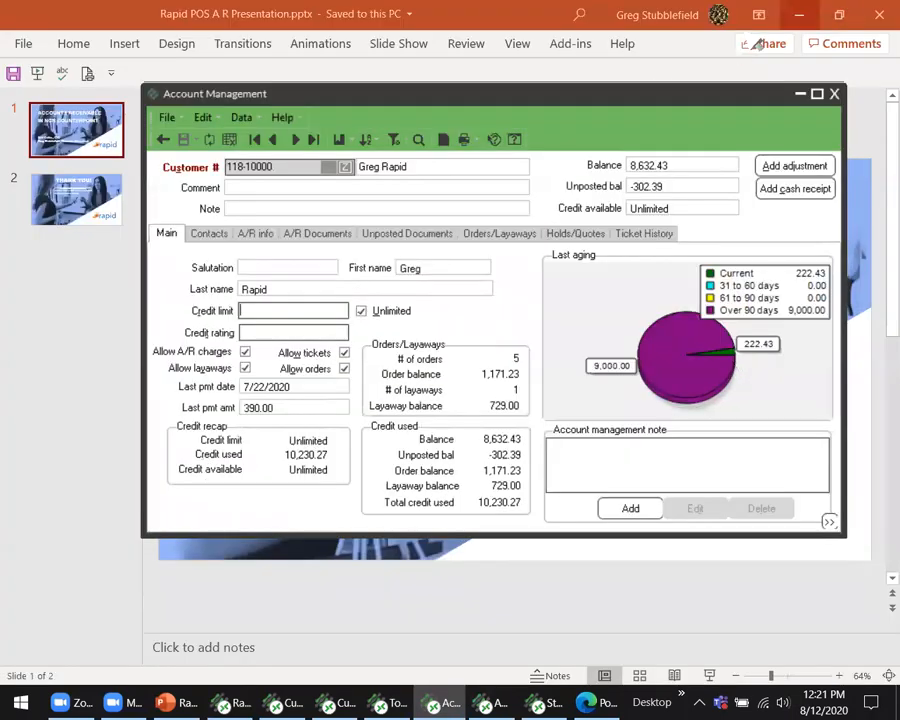
click(799, 15)
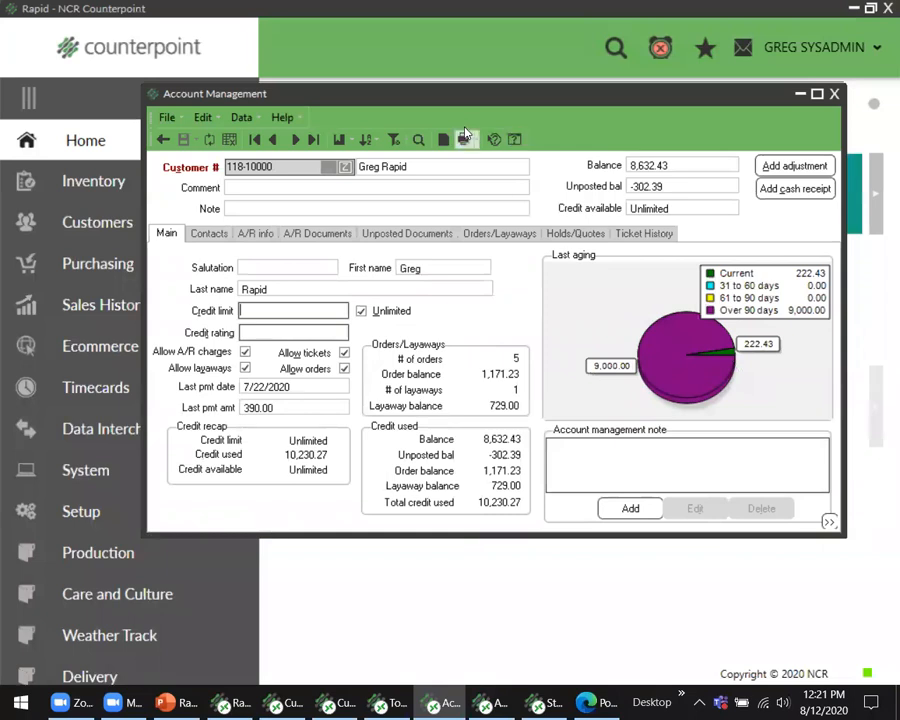
drag(452, 102, 444, 127)
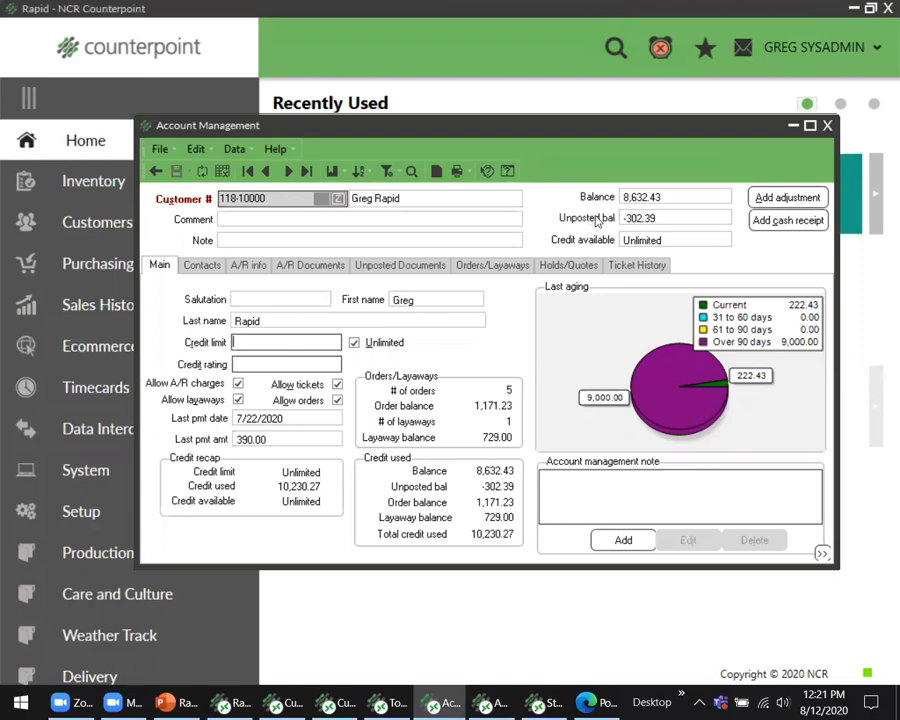
Step: Review the customer's unposted documents and the payments applied to the 4,957.20 ticket, with A/R documents grouped by apply-to
click(403, 265)
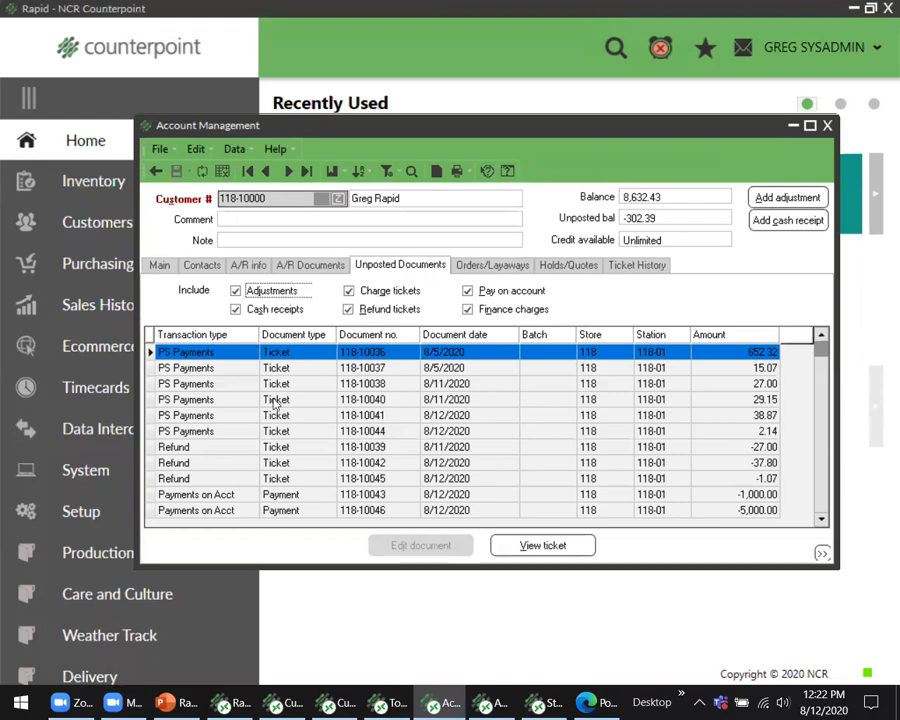
click(300, 265)
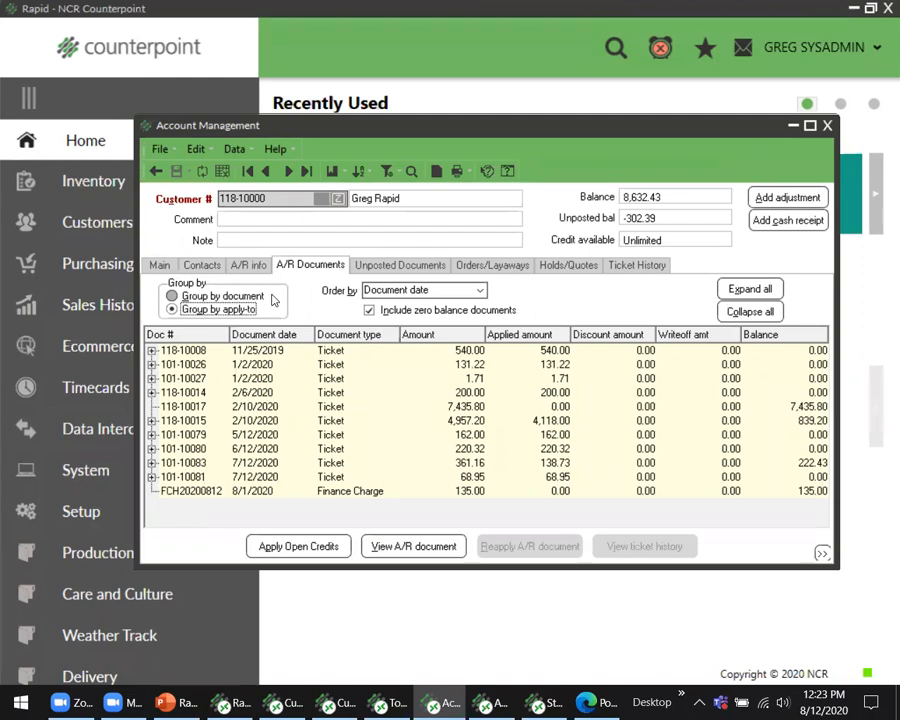
click(237, 311)
click(152, 421)
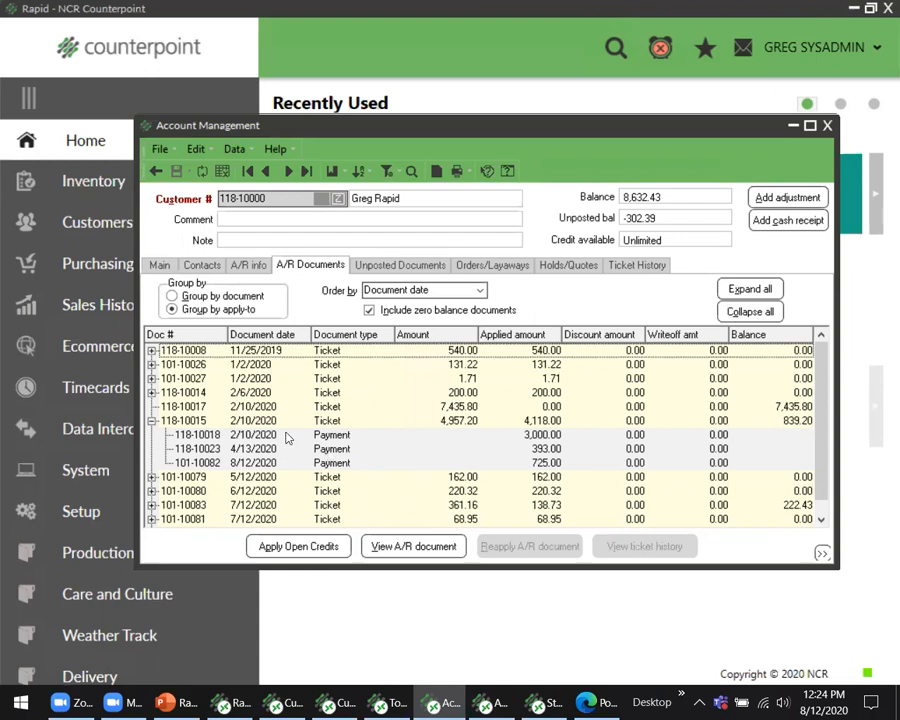
Step: Group the A/R documents by document and expand the 4/13/2020 payment to examine the tickets it was applied to
click(203, 298)
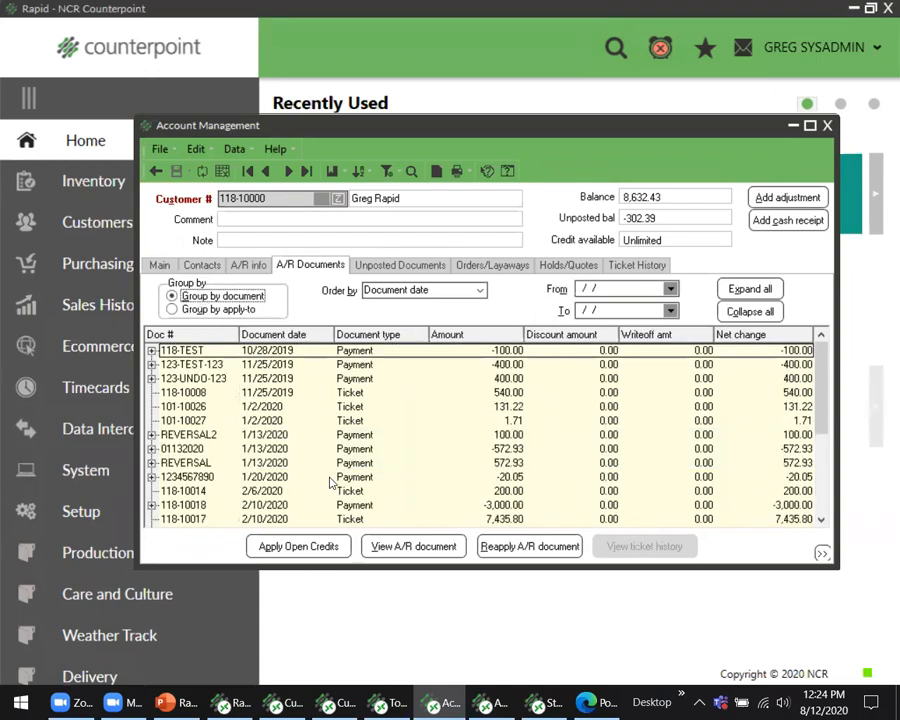
scroll(331, 480, down, 3)
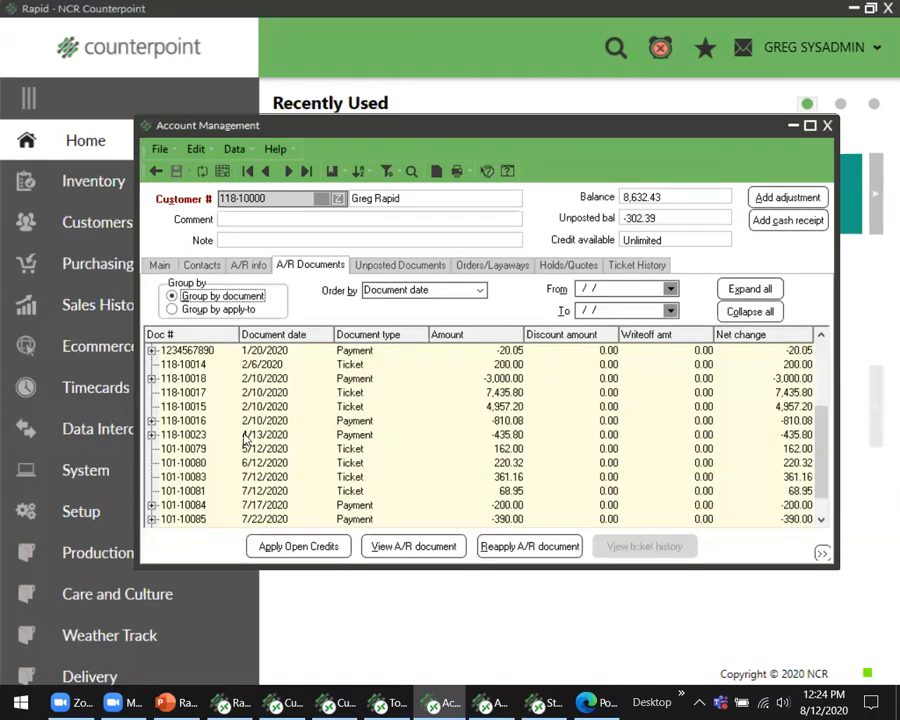
click(151, 436)
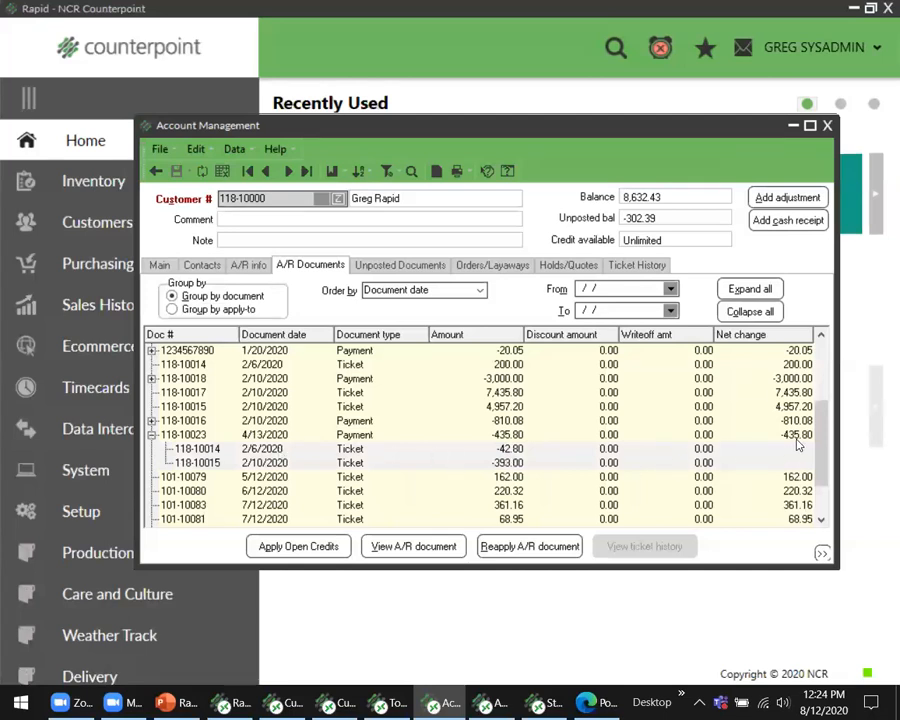
click(206, 465)
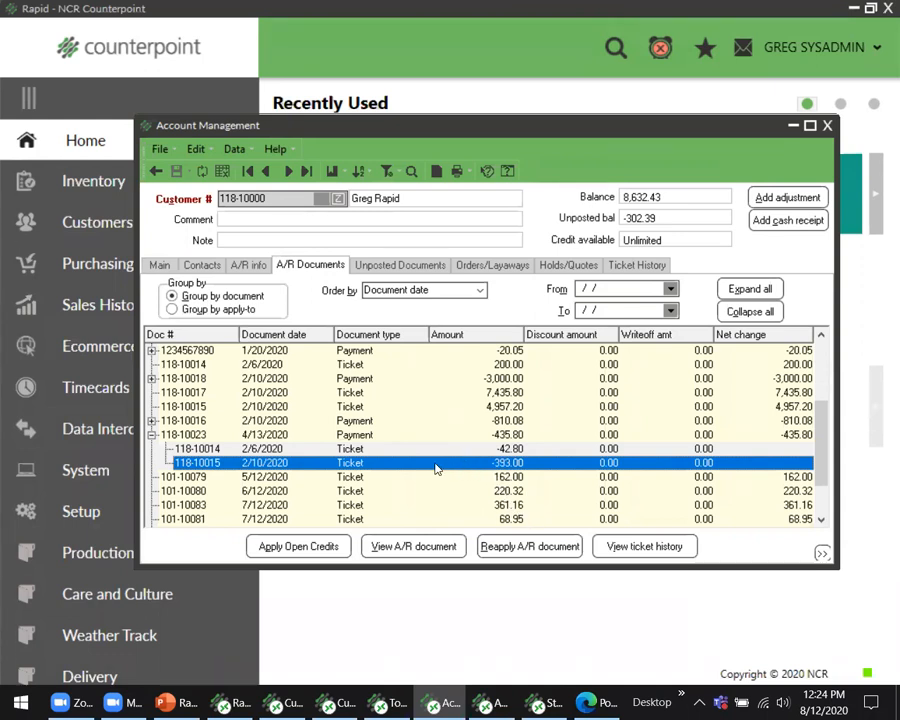
Step: Start reapplying the 4/13/2020 payment using the previously entered applications and open its apply-to lines
click(347, 434)
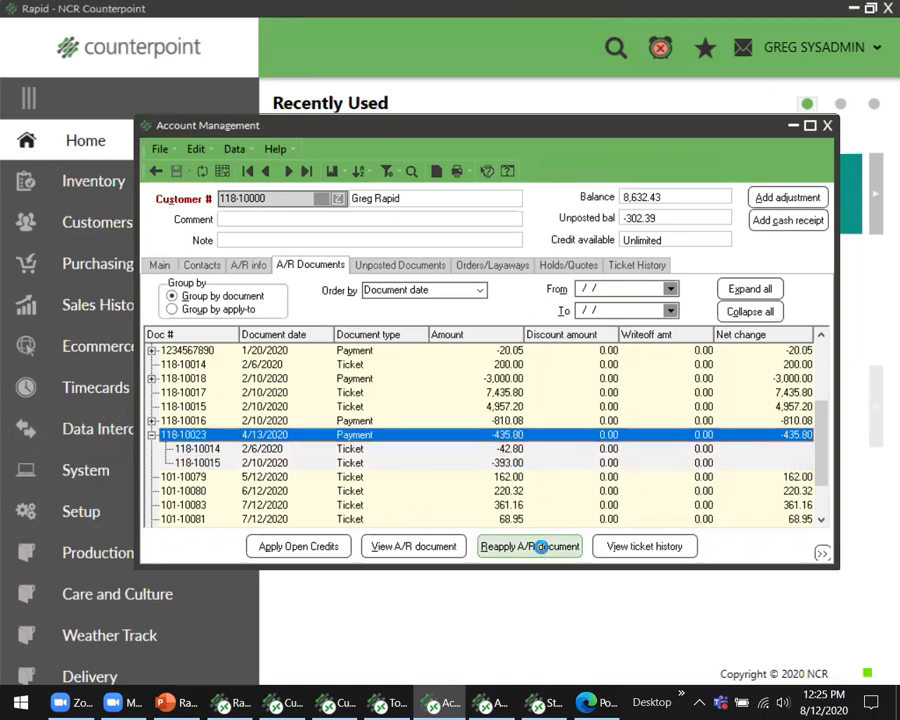
click(541, 547)
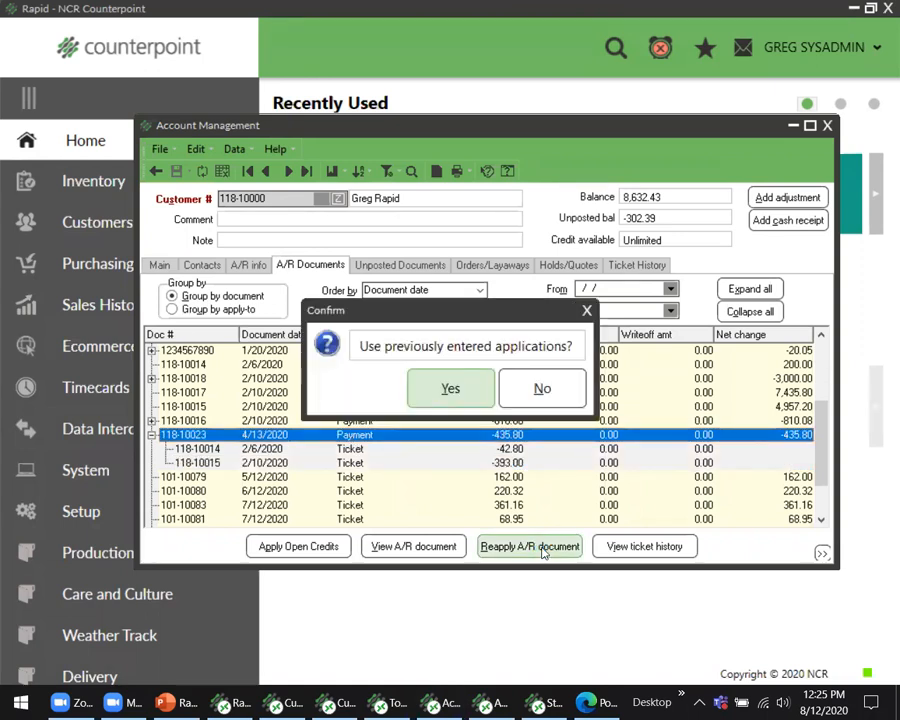
click(449, 390)
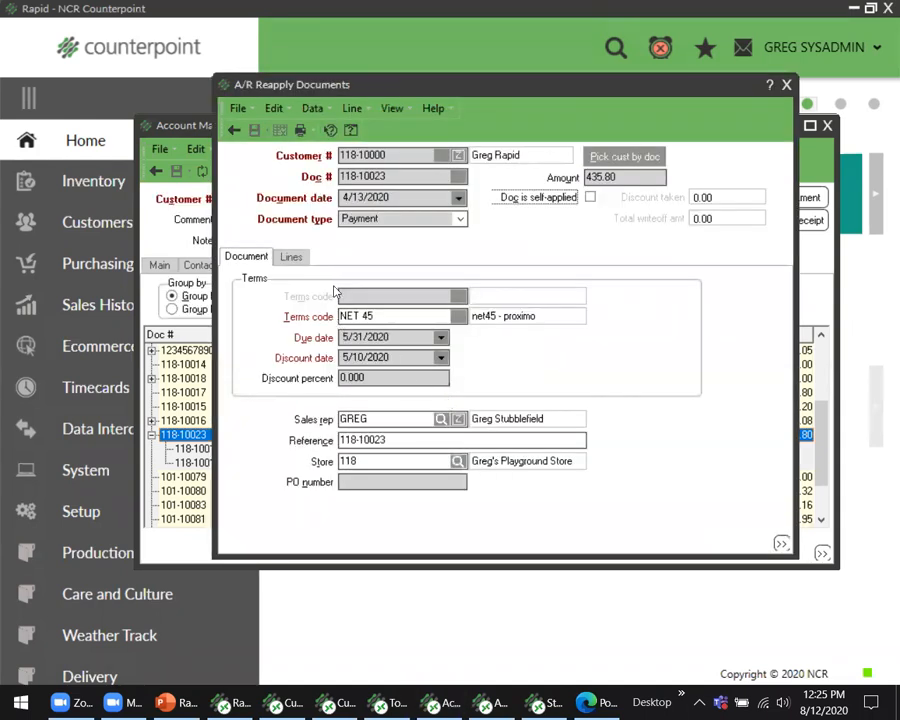
click(292, 259)
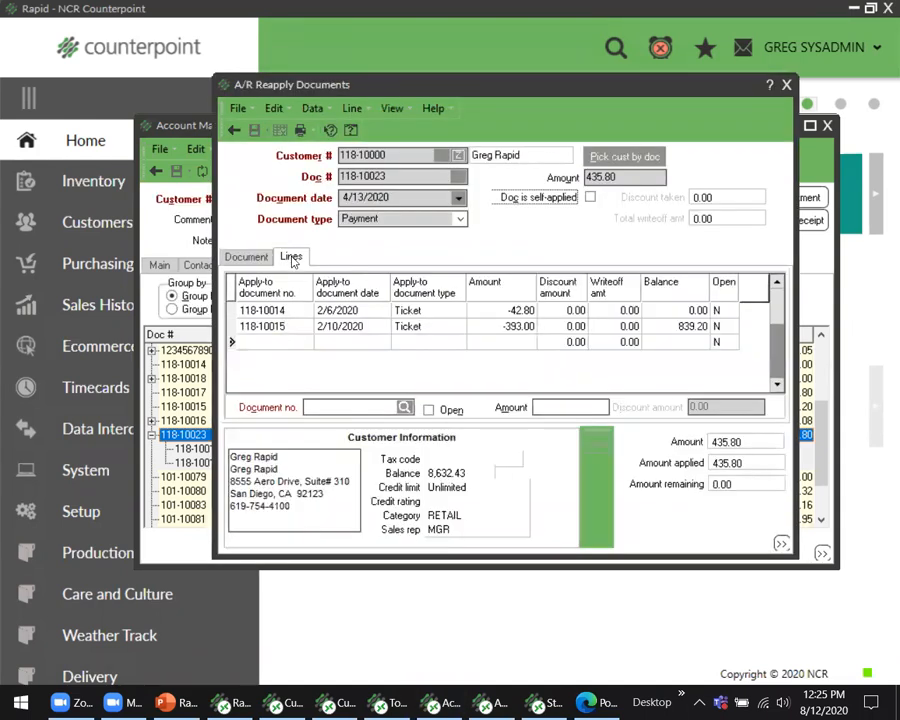
Step: Redirect the payment's 393.00 line to the 2/10/2020 ticket with the 7,435.80 balance and save the reapplied document
click(271, 328)
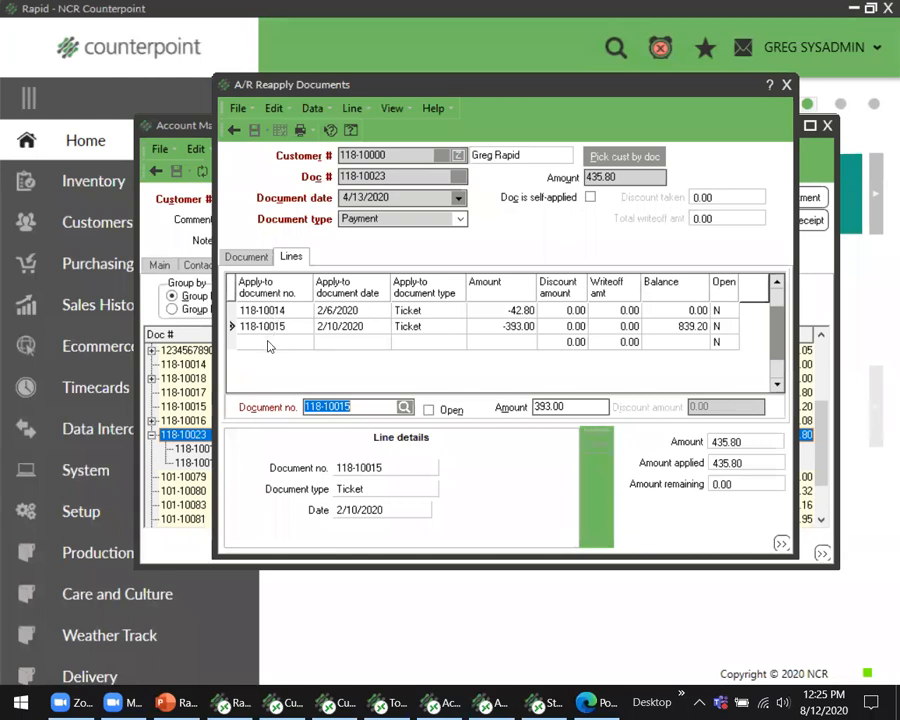
click(405, 409)
click(332, 401)
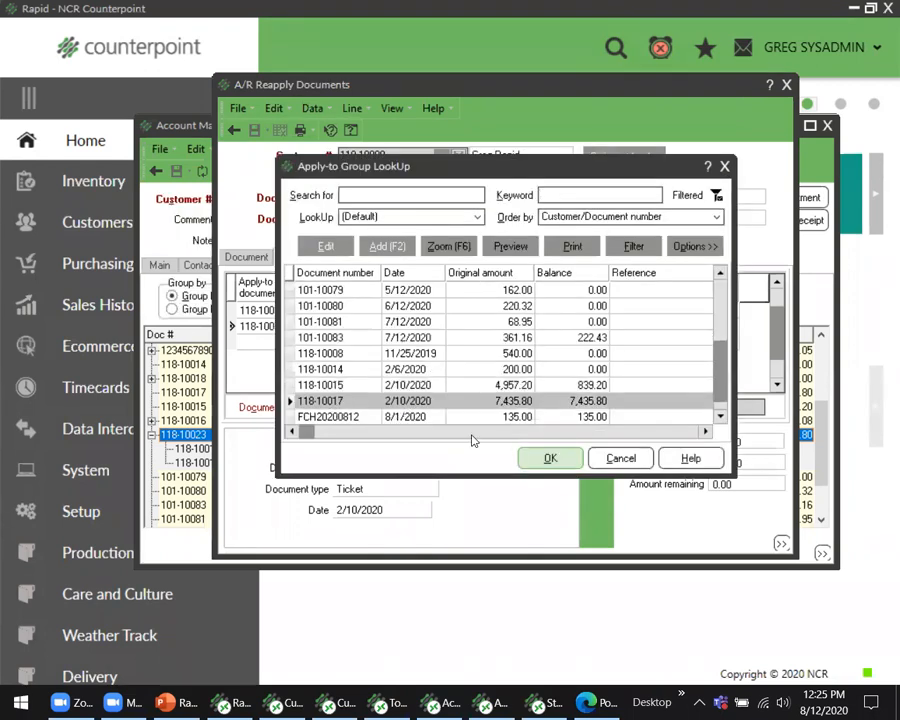
click(550, 459)
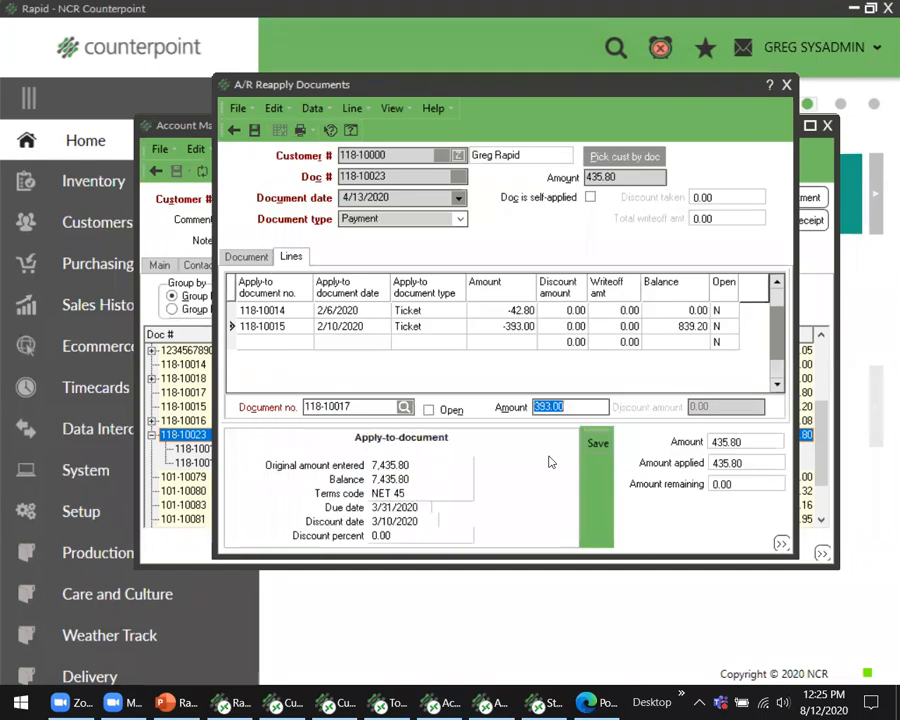
click(581, 404)
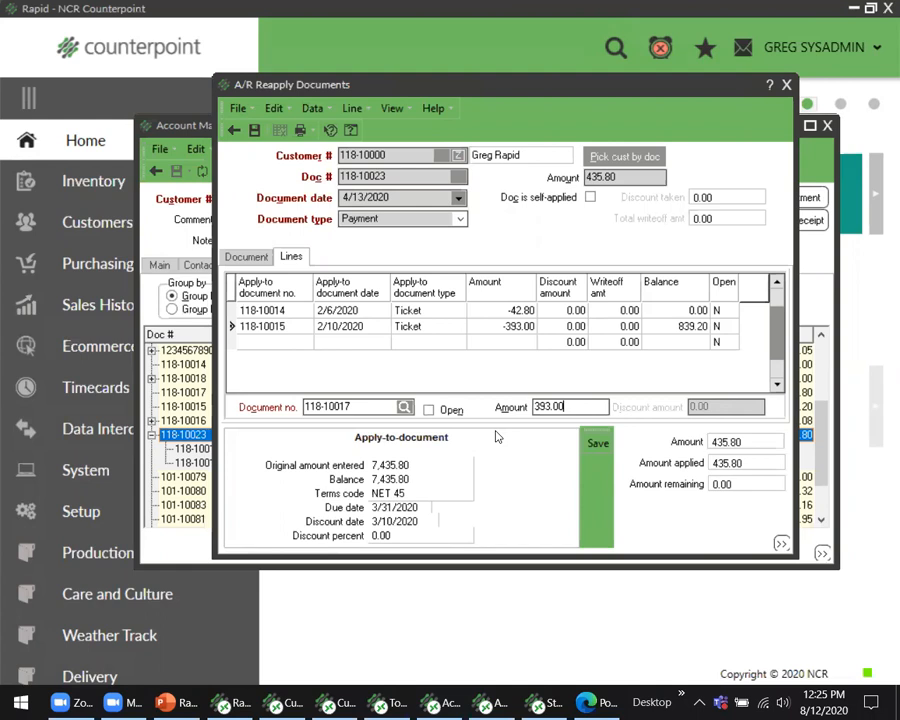
key(Return)
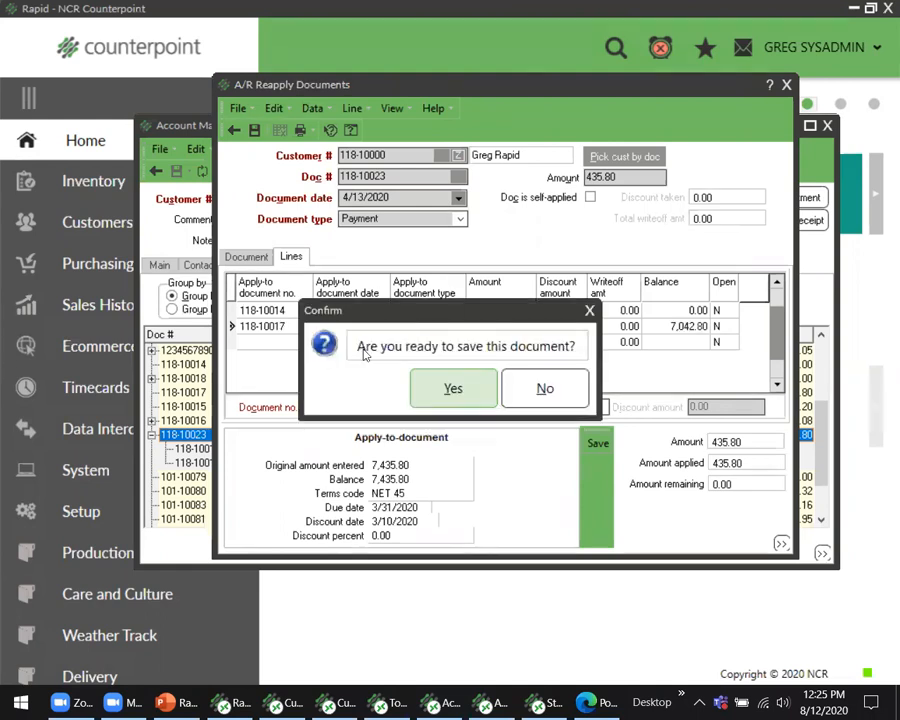
click(455, 389)
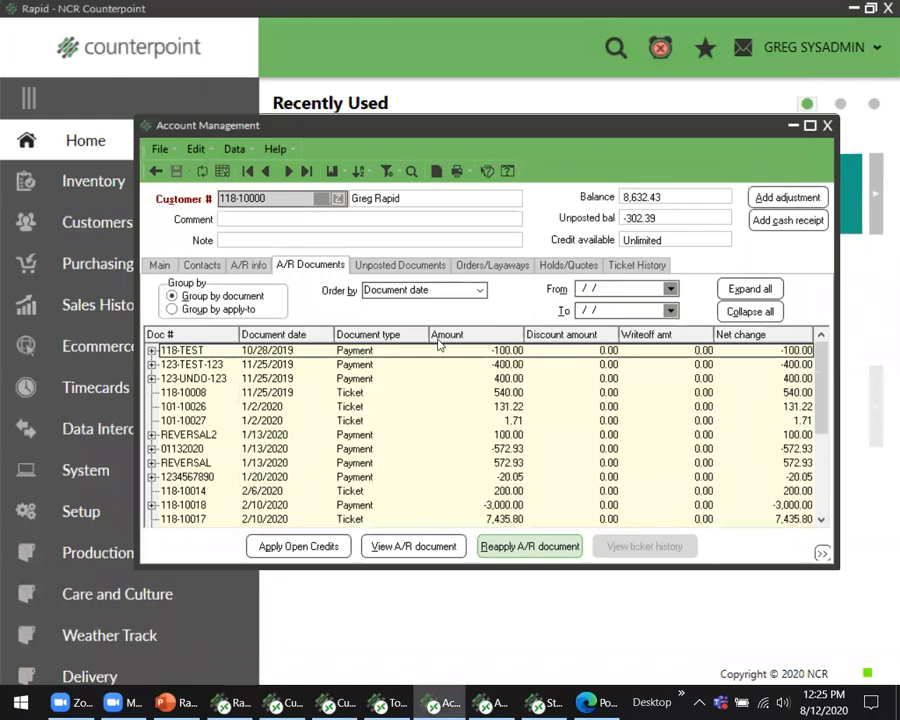
Step: Expand the 4/13/2020 payment, and with documents grouped by apply-to, review the payments applied to the two 2/10/2020 tickets
scroll(438, 344, down, 4)
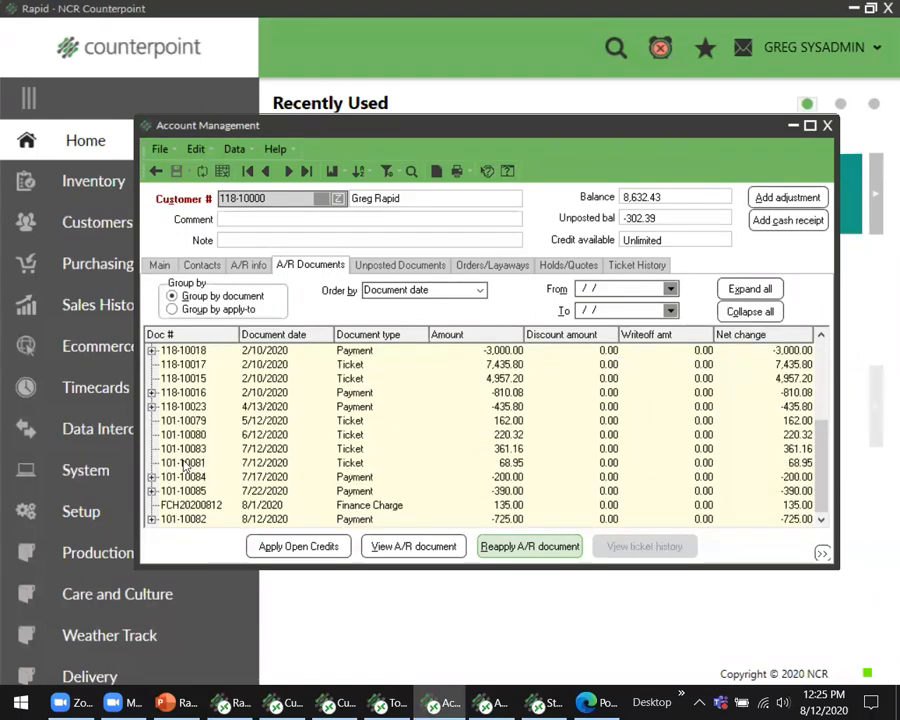
click(151, 407)
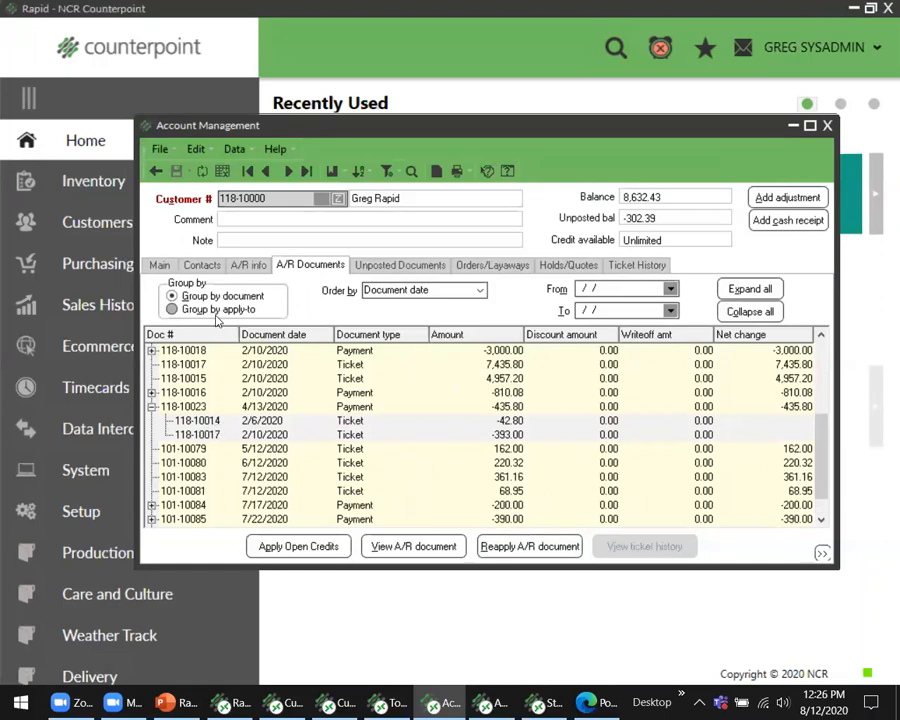
click(173, 309)
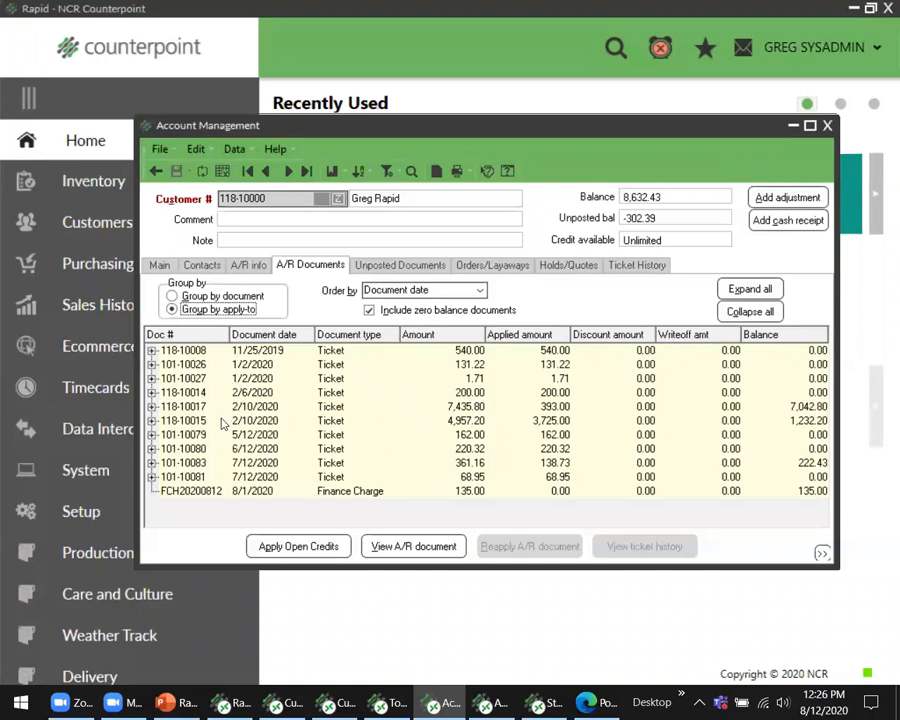
click(152, 420)
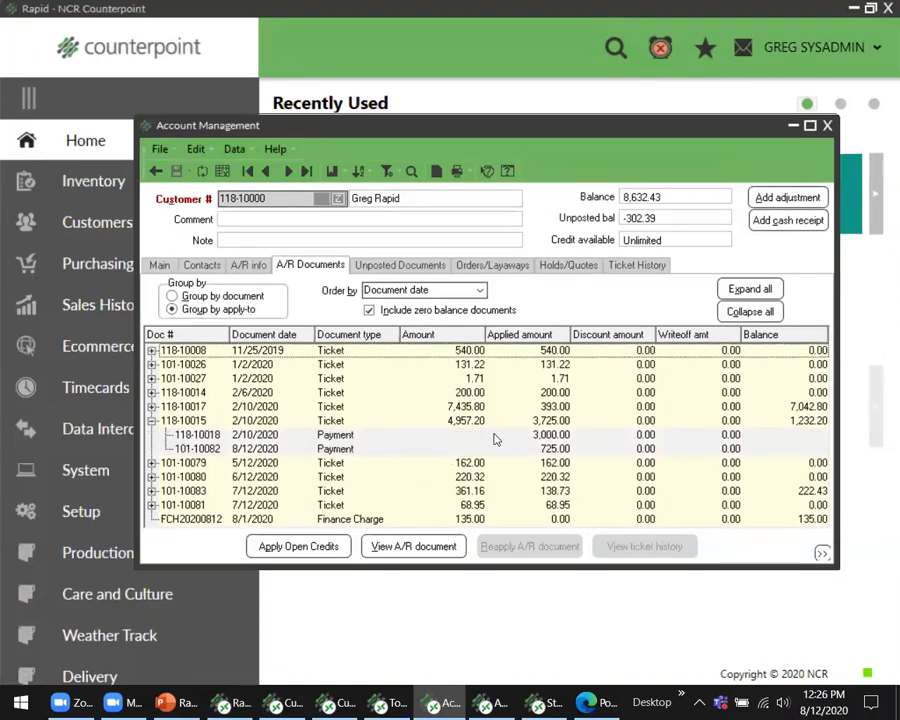
click(152, 407)
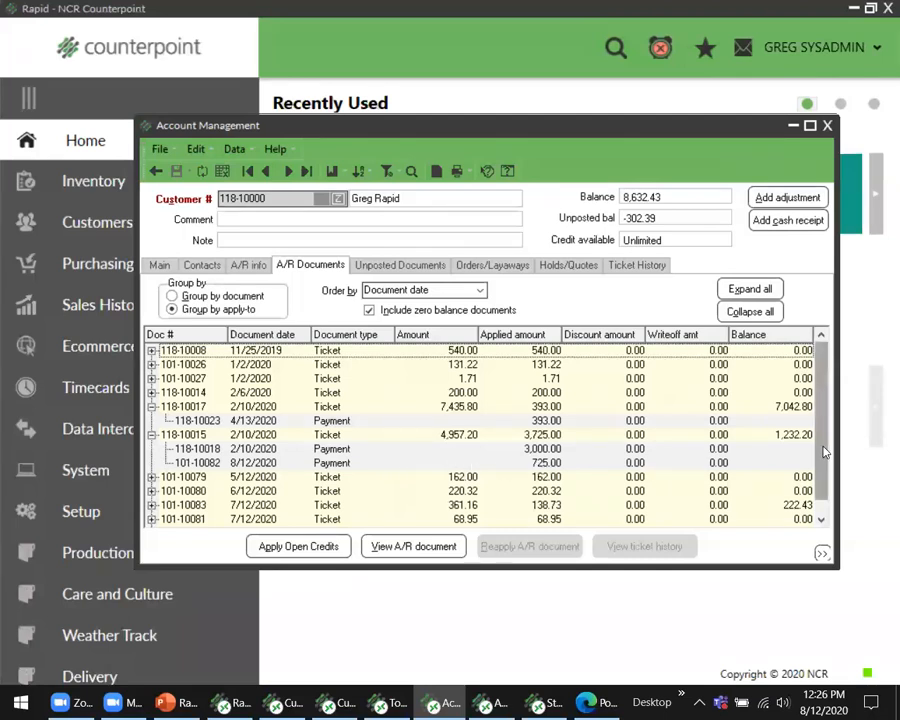
scroll(824, 453, down, 1)
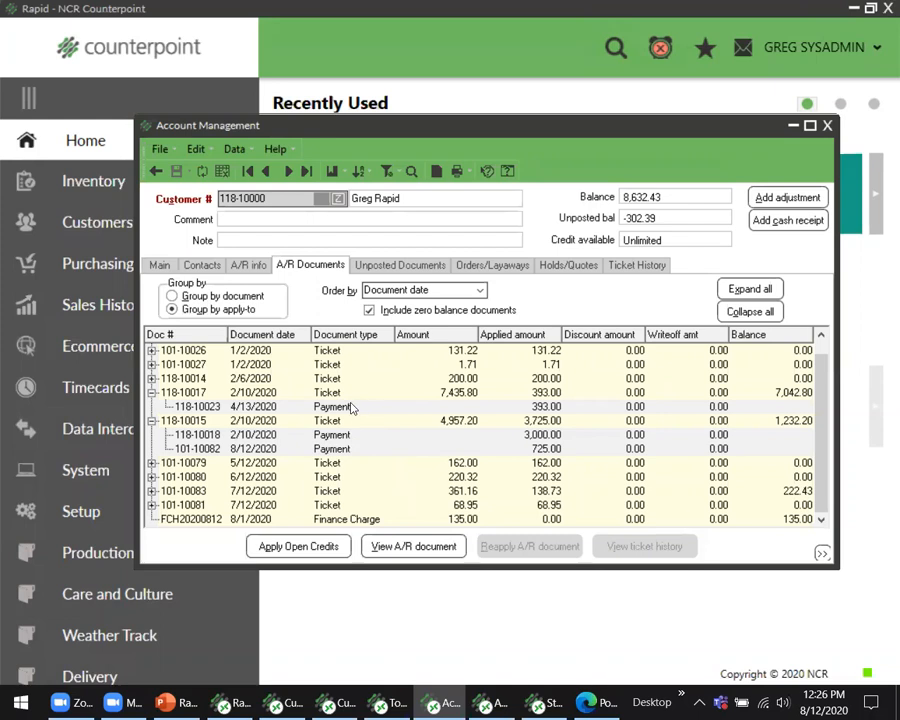
scroll(816, 400, up, 1)
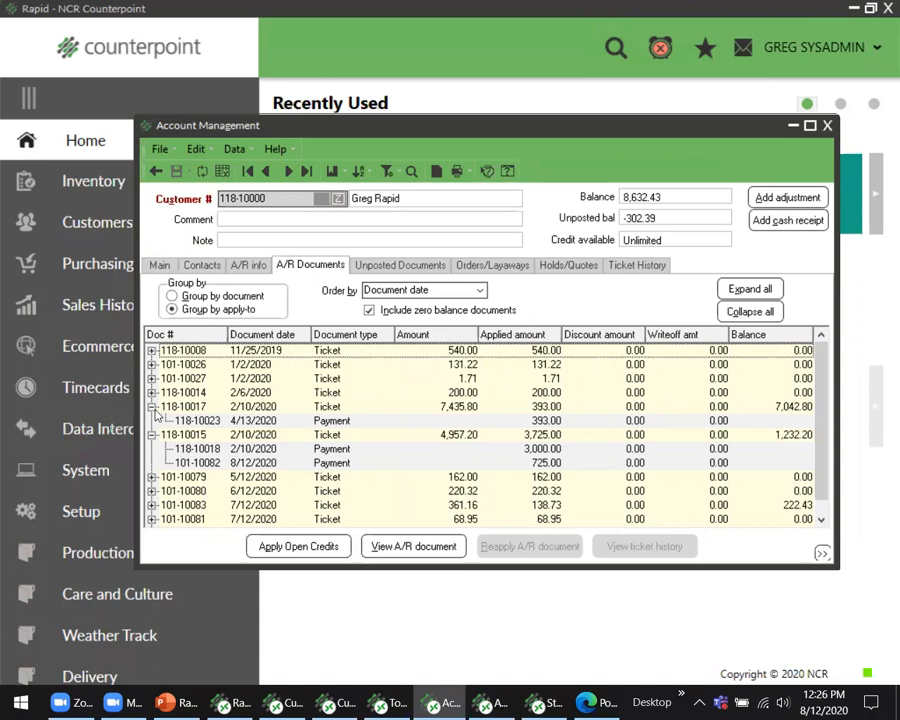
Step: Group the A/R documents by document and expand the 8/12/2020 payment to examine the ticket it is applied to
click(180, 296)
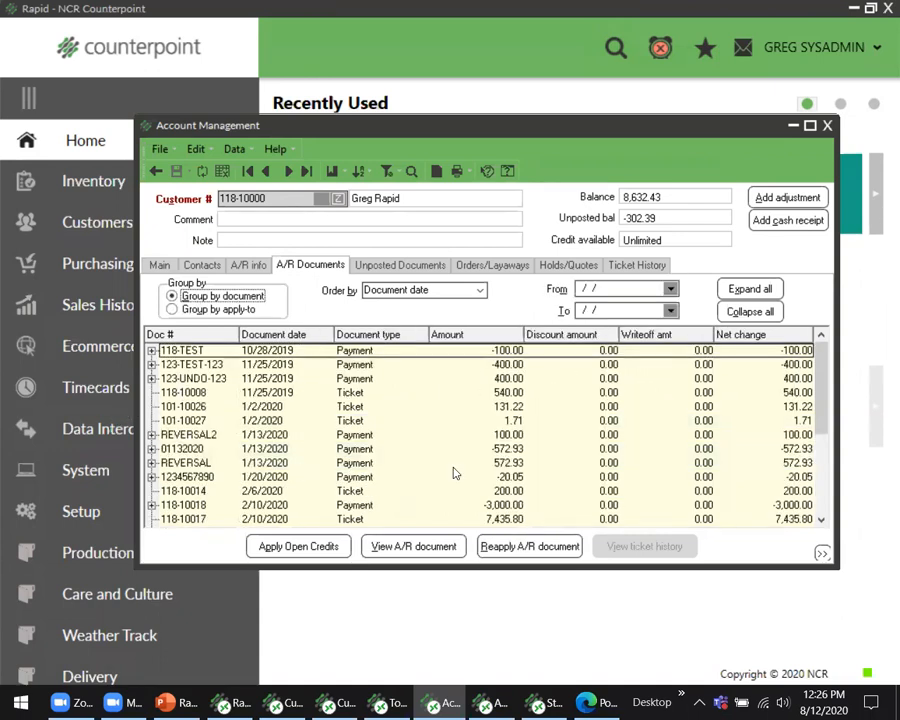
scroll(492, 436, down, 4)
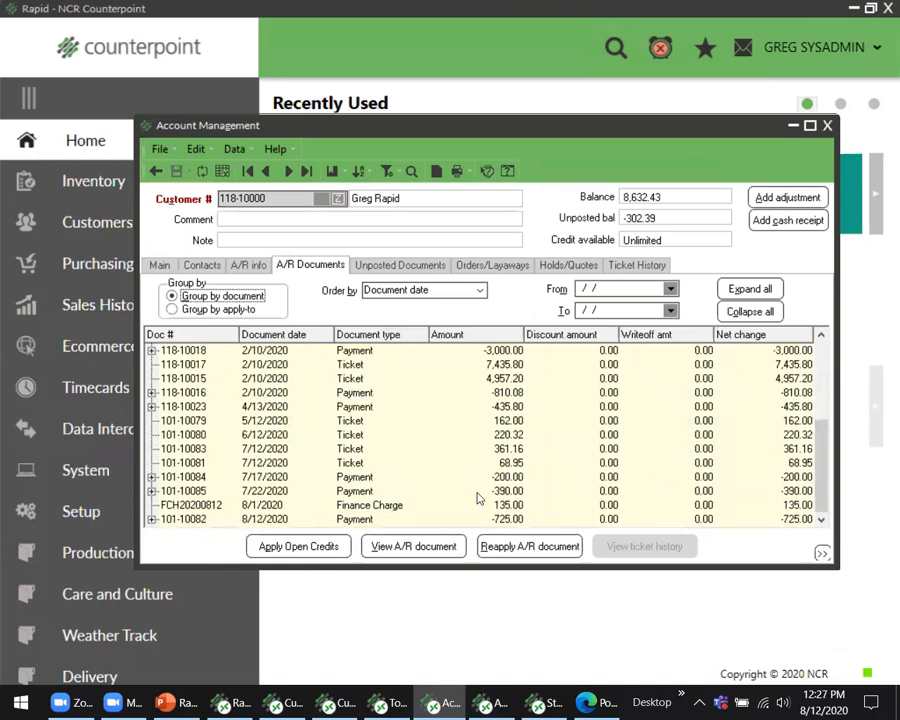
click(153, 519)
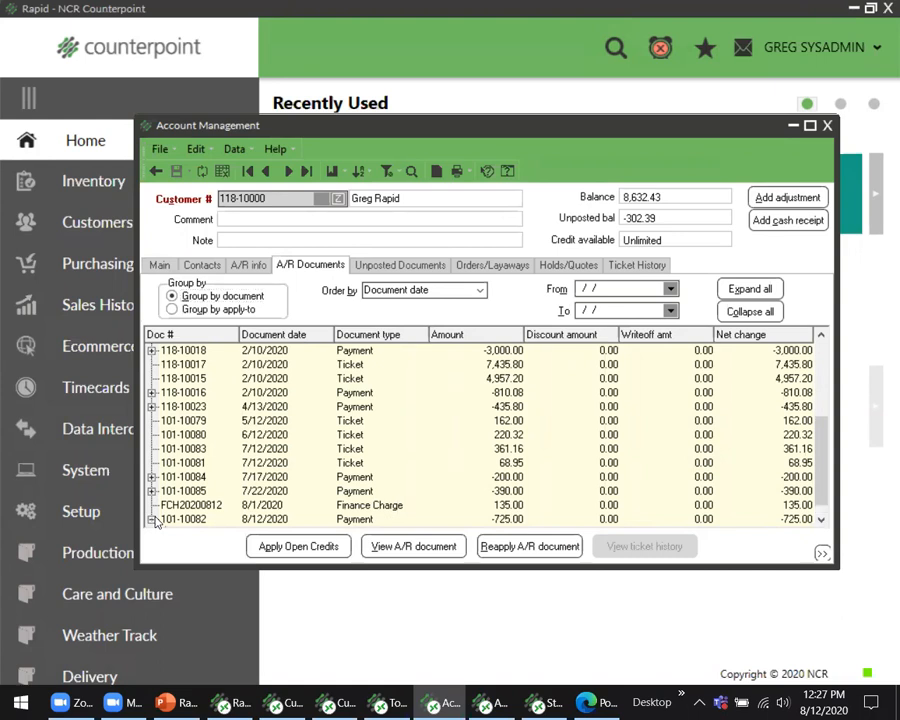
scroll(268, 518, down, 1)
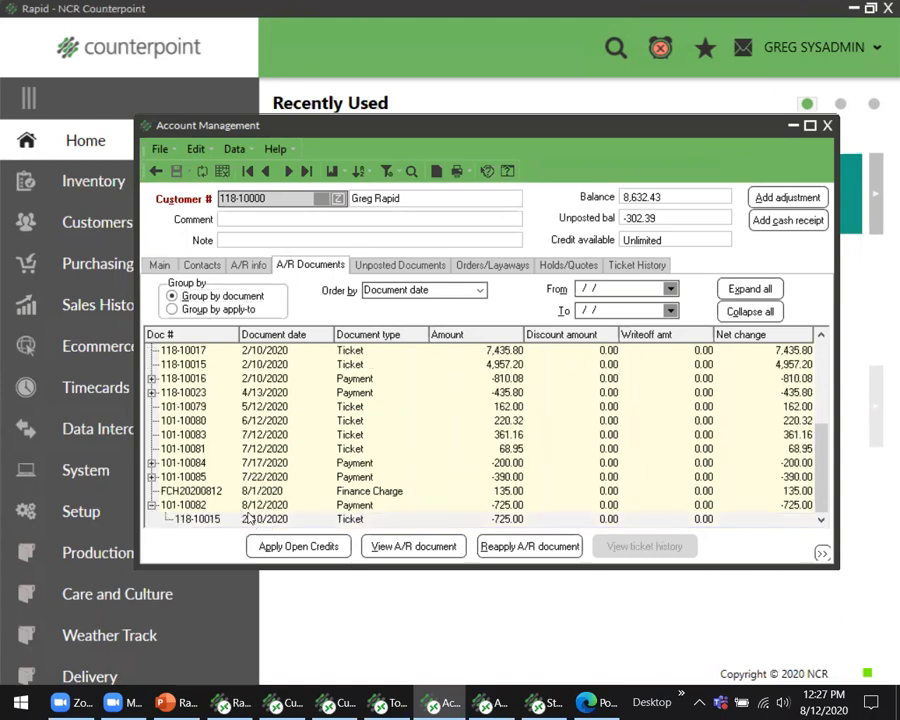
Step: Reapply the 8/12/2020 payment using the previously entered applications, marking its 725.00 line as open, and save the document
click(374, 508)
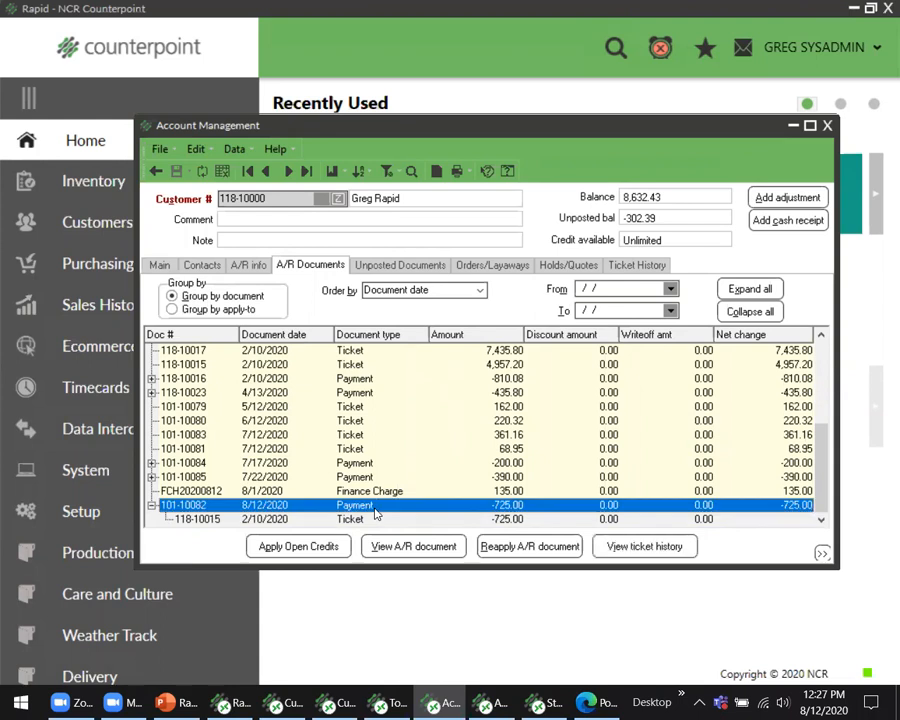
click(530, 547)
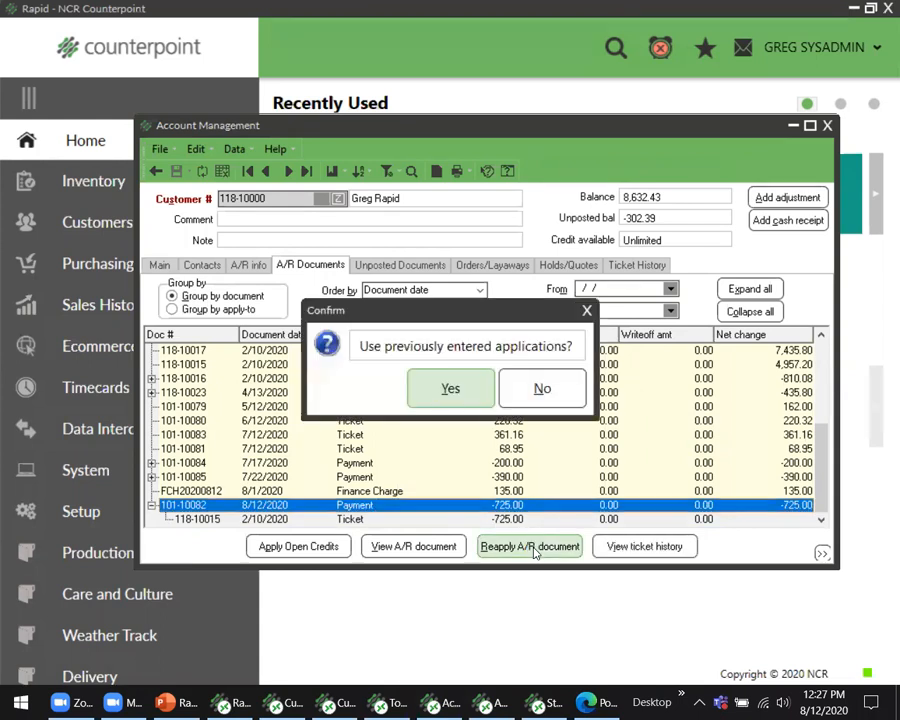
click(440, 389)
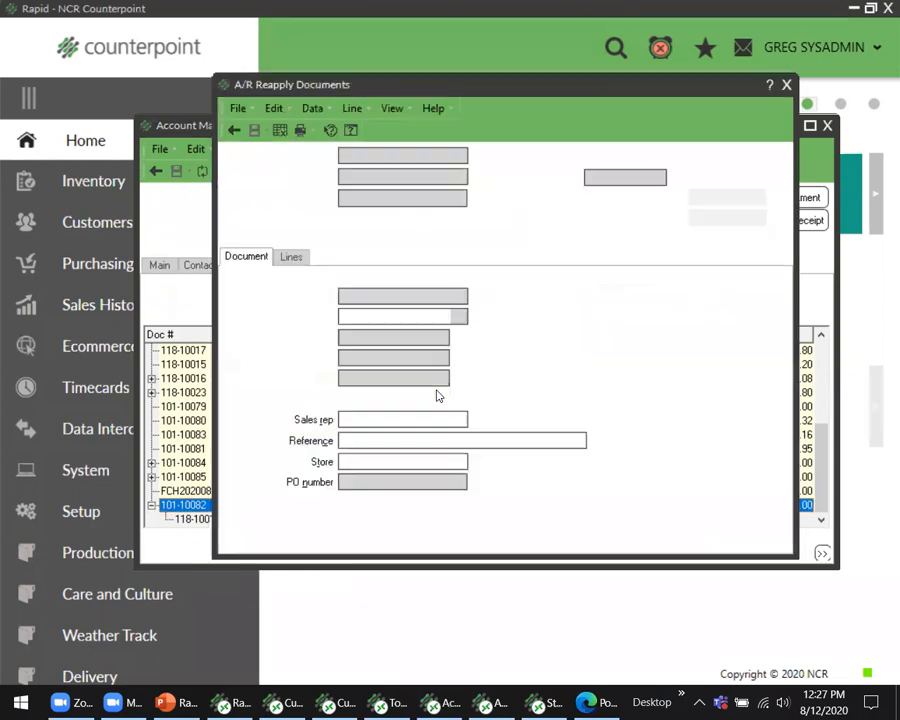
click(293, 256)
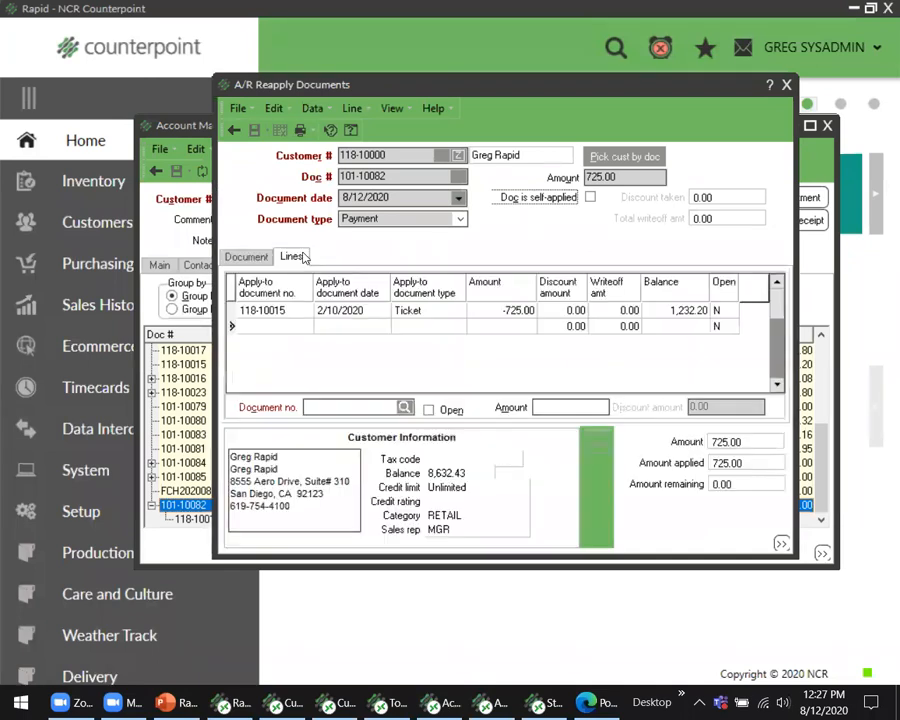
click(251, 313)
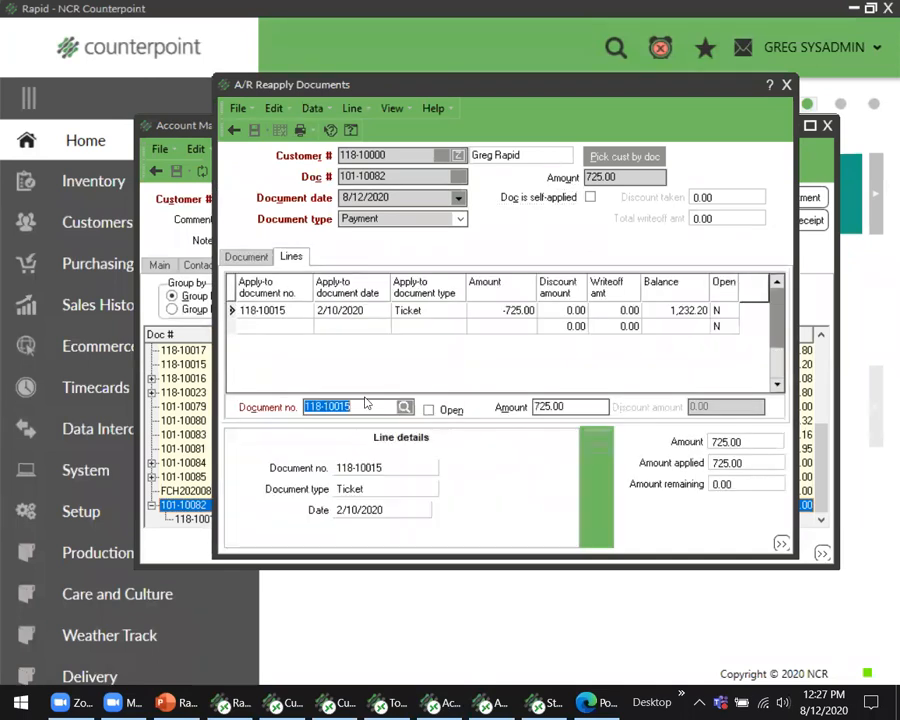
click(428, 410)
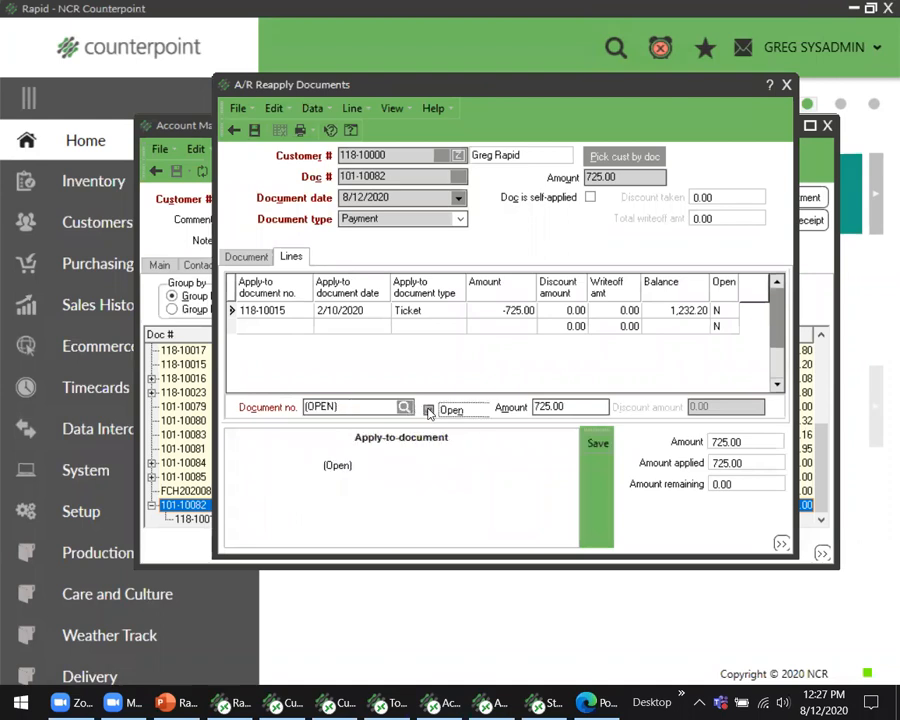
click(596, 443)
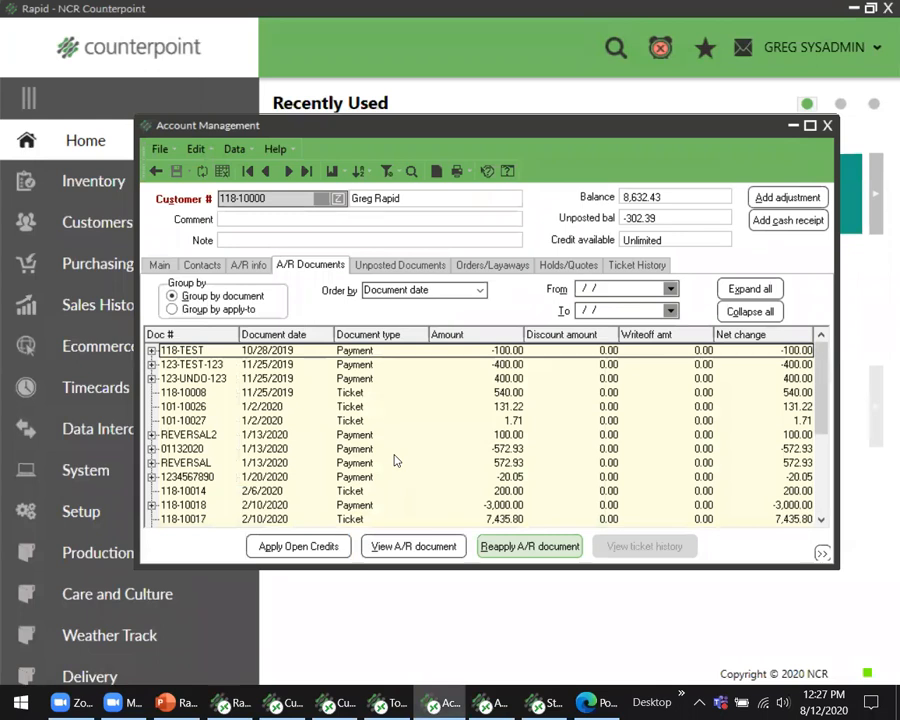
Step: Group the A/R documents by apply-to and expand the open entry to examine the unapplied payment
scroll(395, 460, down, 3)
scroll(395, 460, down, 1)
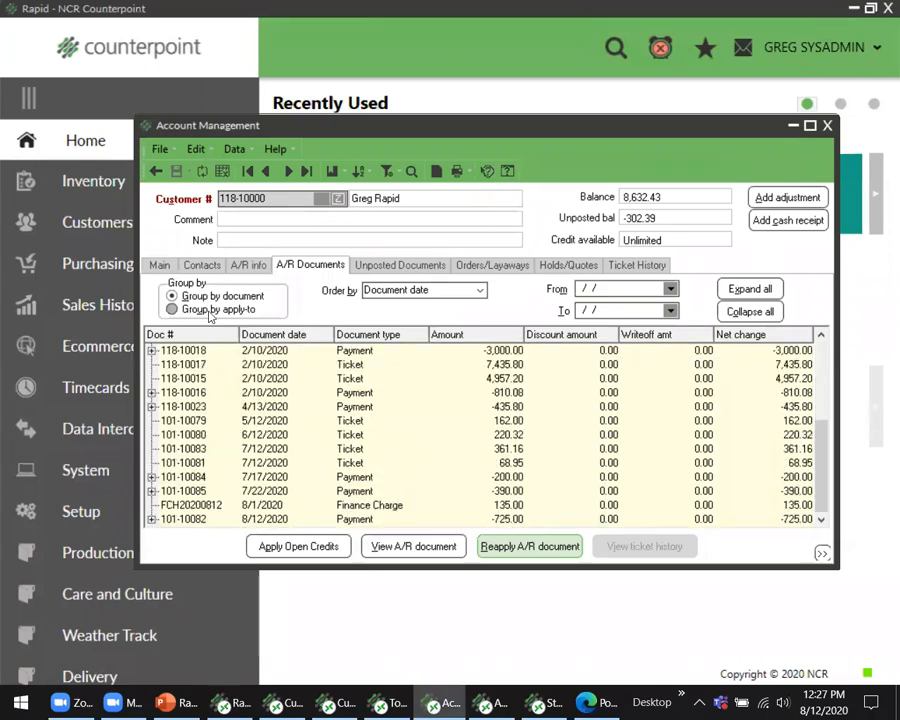
click(172, 309)
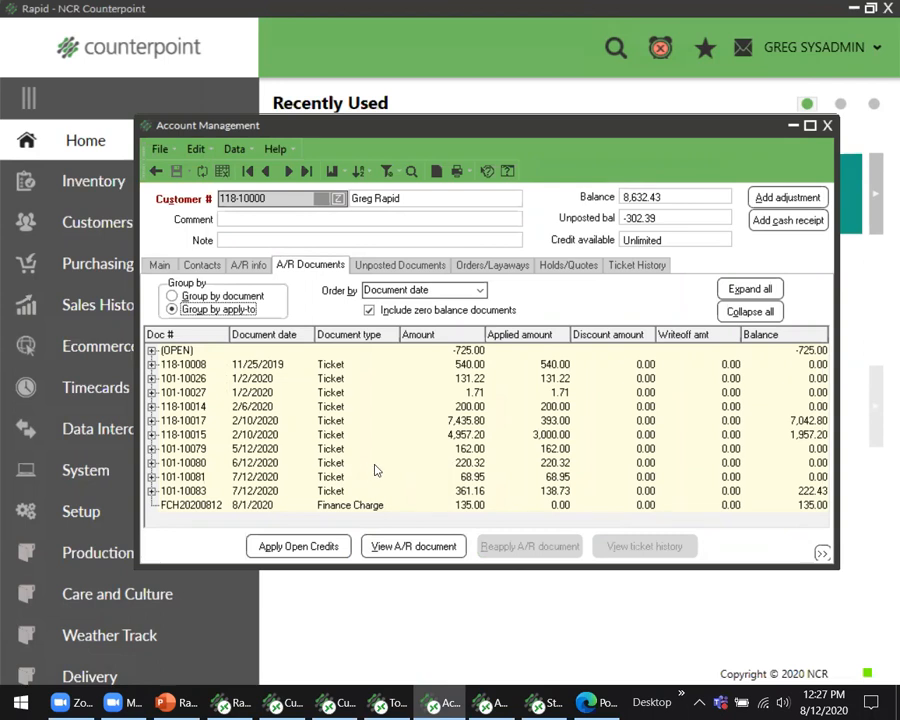
double_click(175, 352)
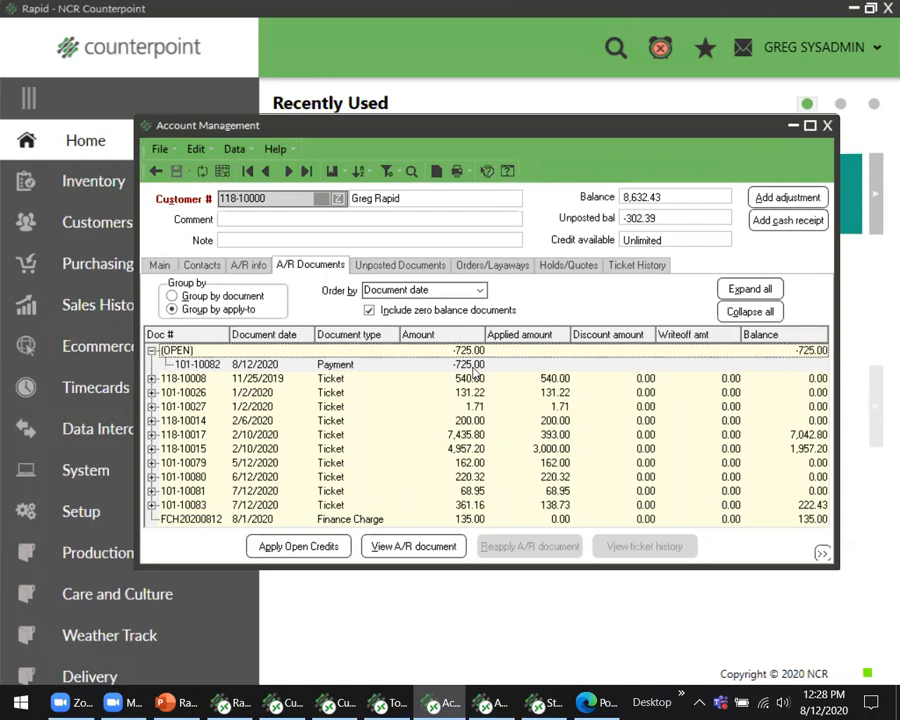
Step: Preview and apply the customer's open credits to A/R documents, and check the payments applied to the refreshed 4,957.20 ticket
click(298, 548)
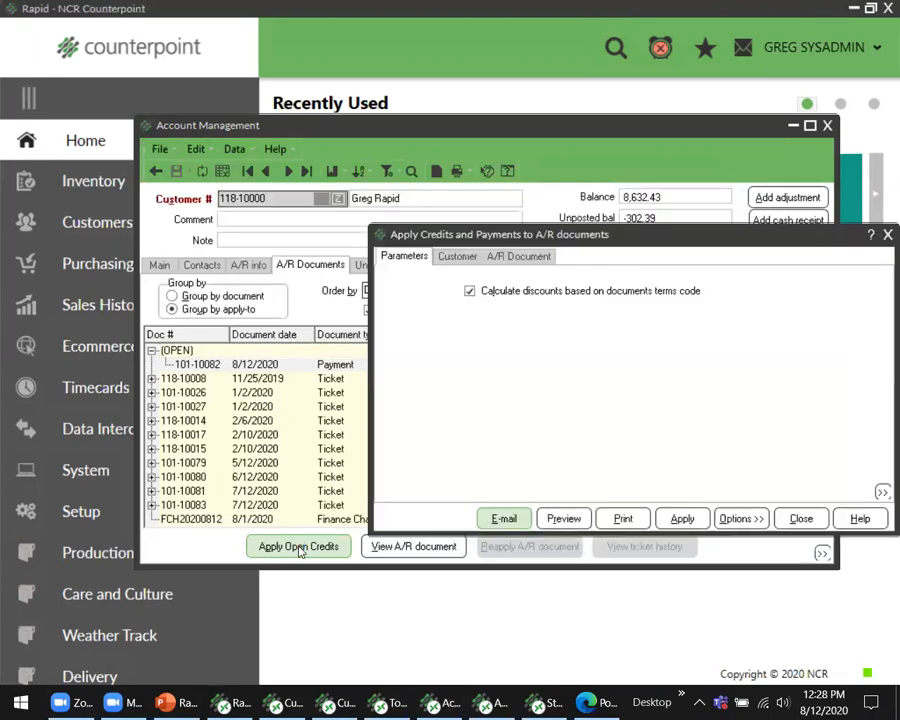
click(573, 519)
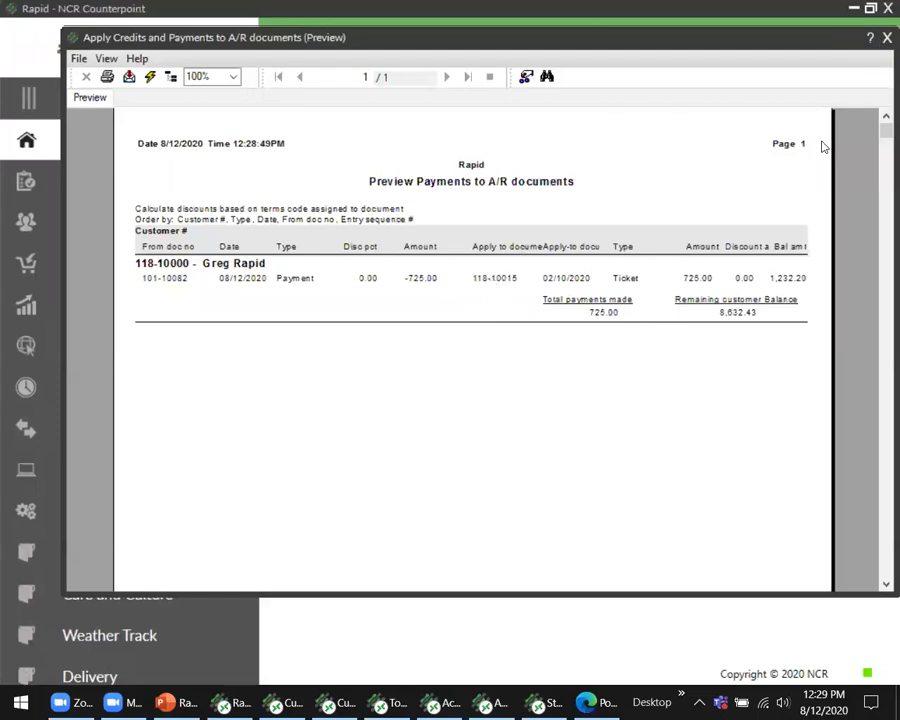
click(887, 37)
click(677, 516)
click(882, 37)
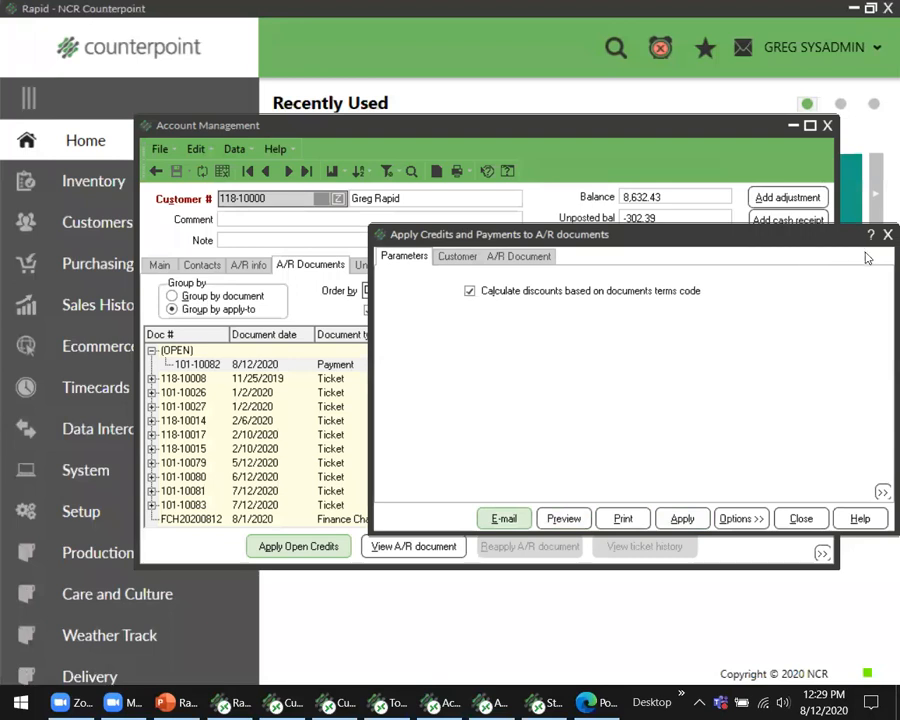
click(800, 518)
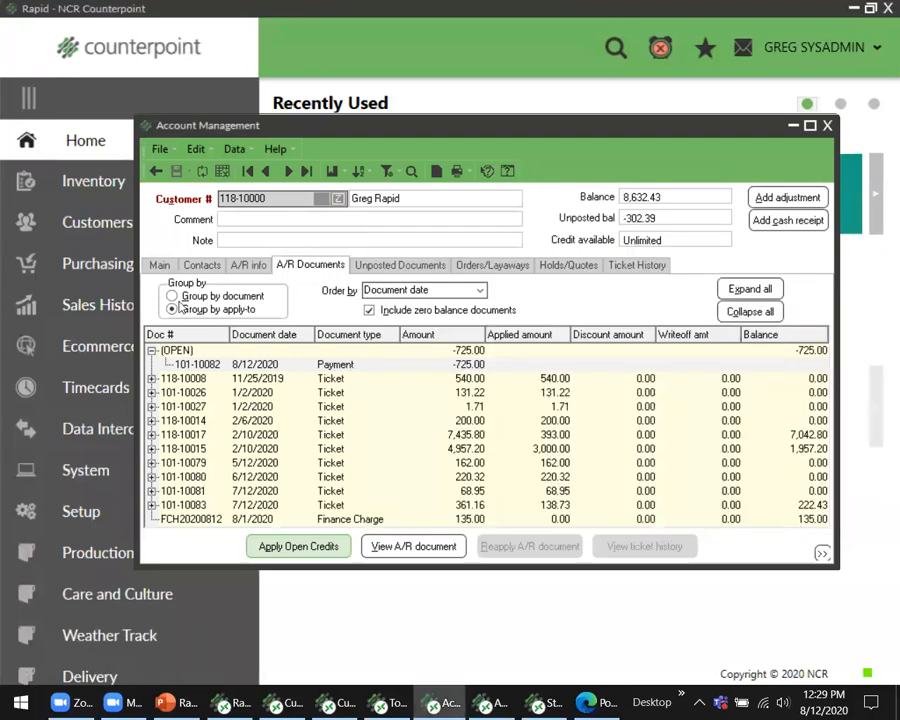
click(201, 172)
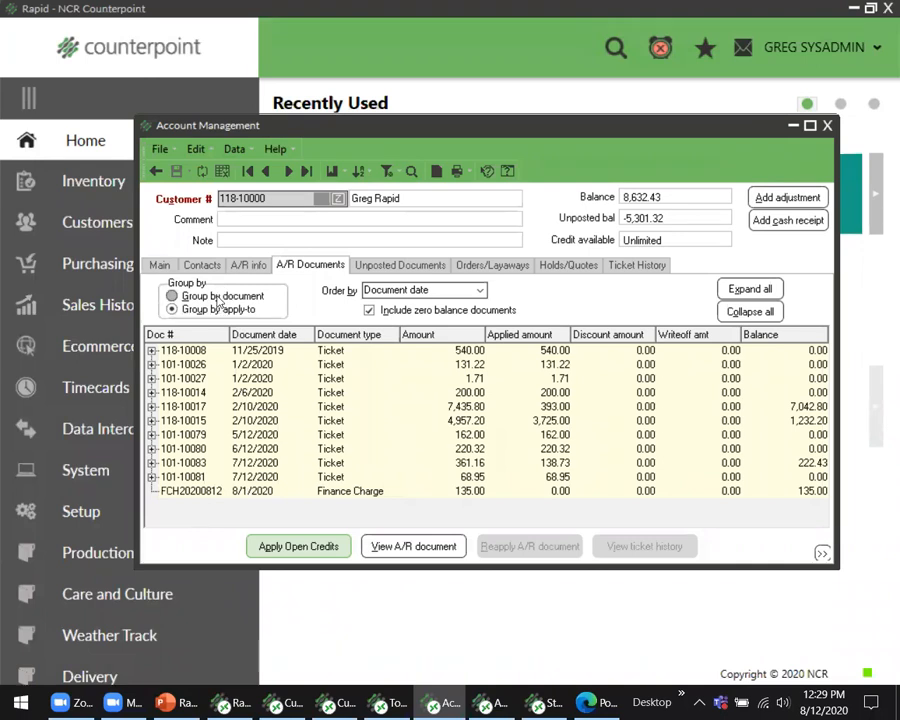
click(152, 422)
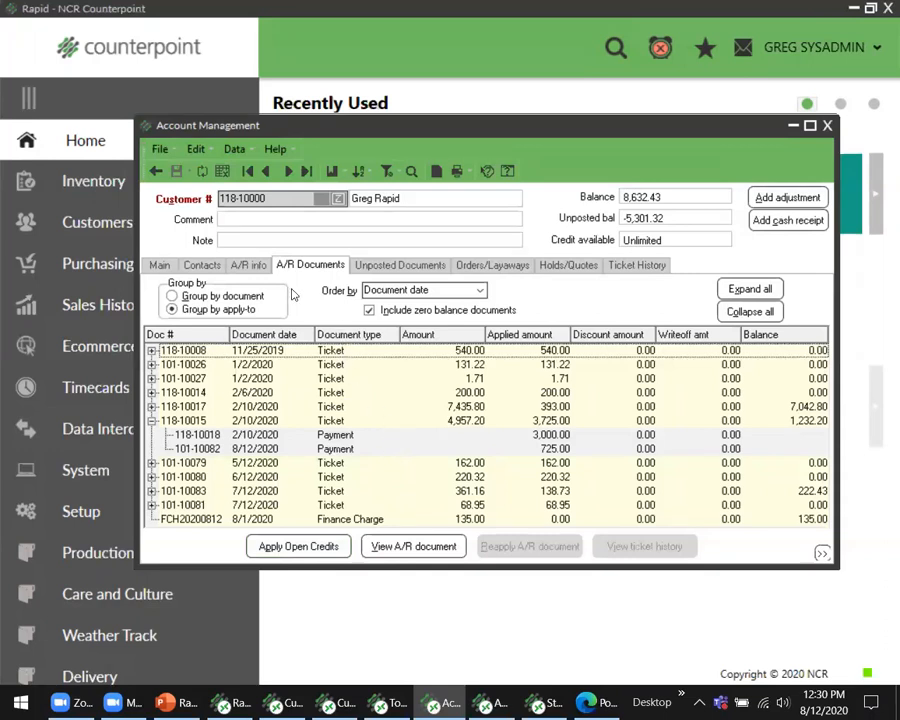
Step: Age the customer's account to refresh the last aging balances in the A/R info
click(240, 267)
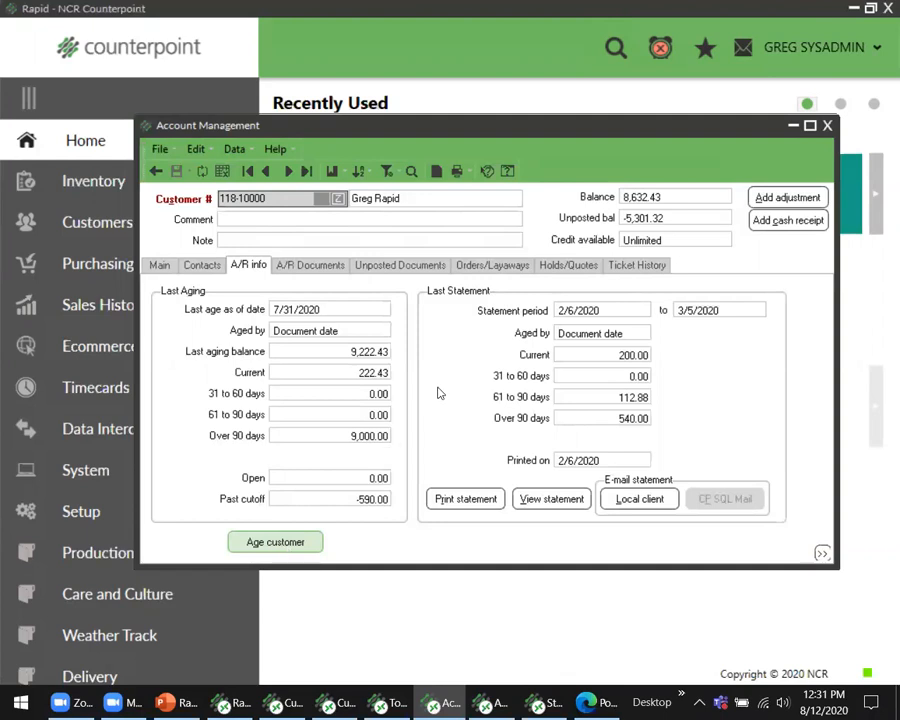
click(275, 547)
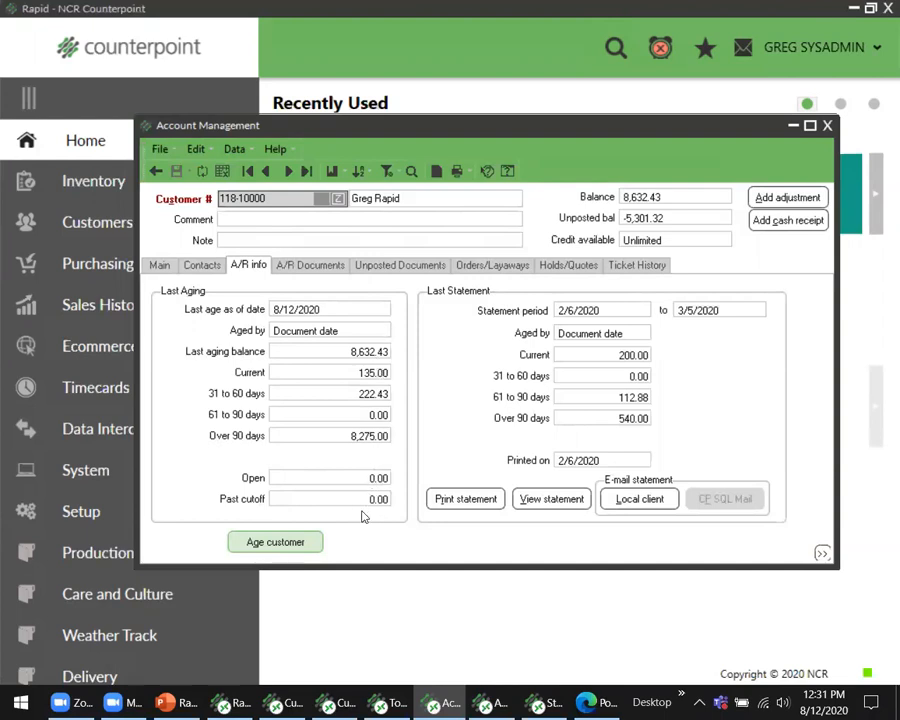
click(578, 500)
Step: Check the Aging report's customer filters and preview the Customer Aging Detail report as of the end of last month
click(440, 707)
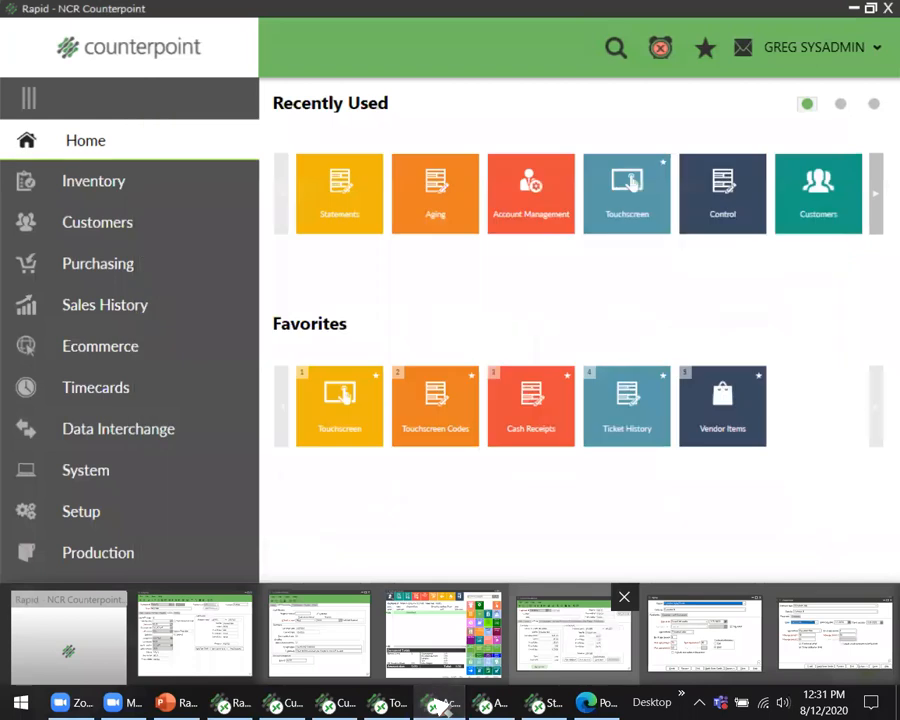
click(490, 706)
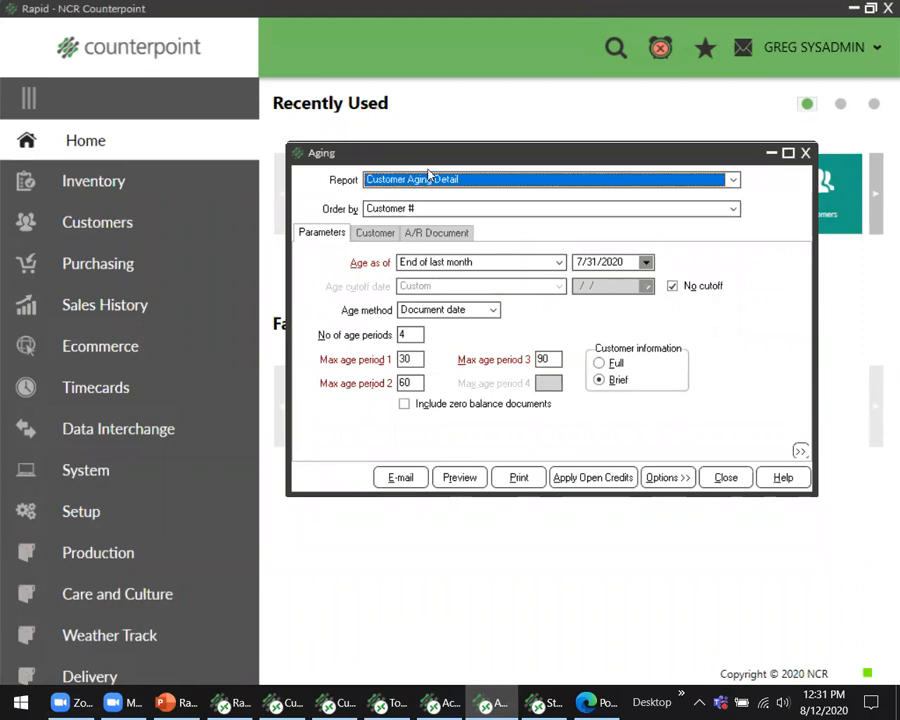
click(374, 233)
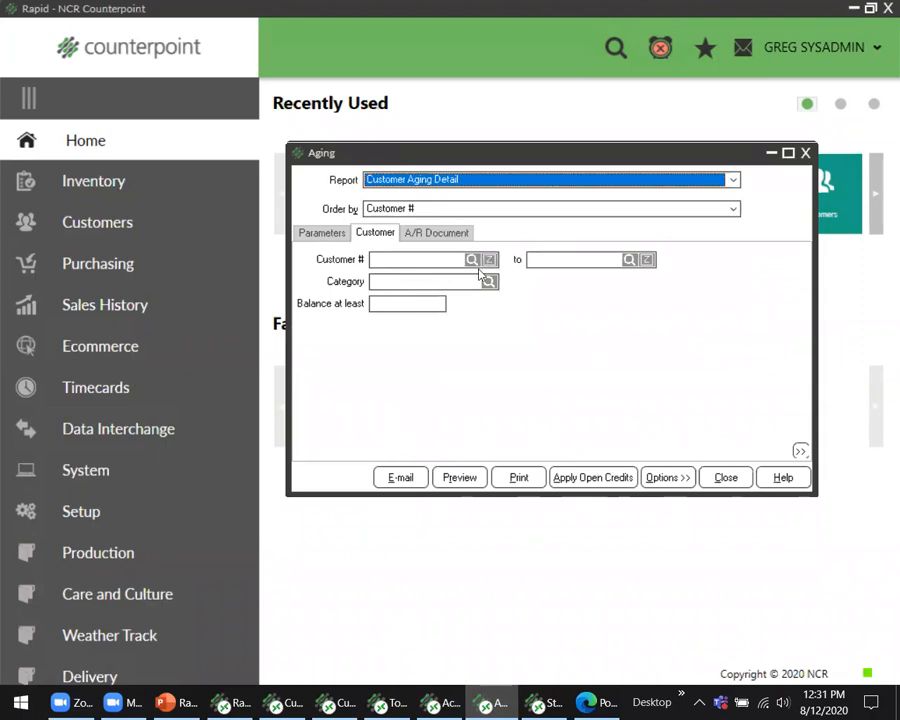
click(309, 234)
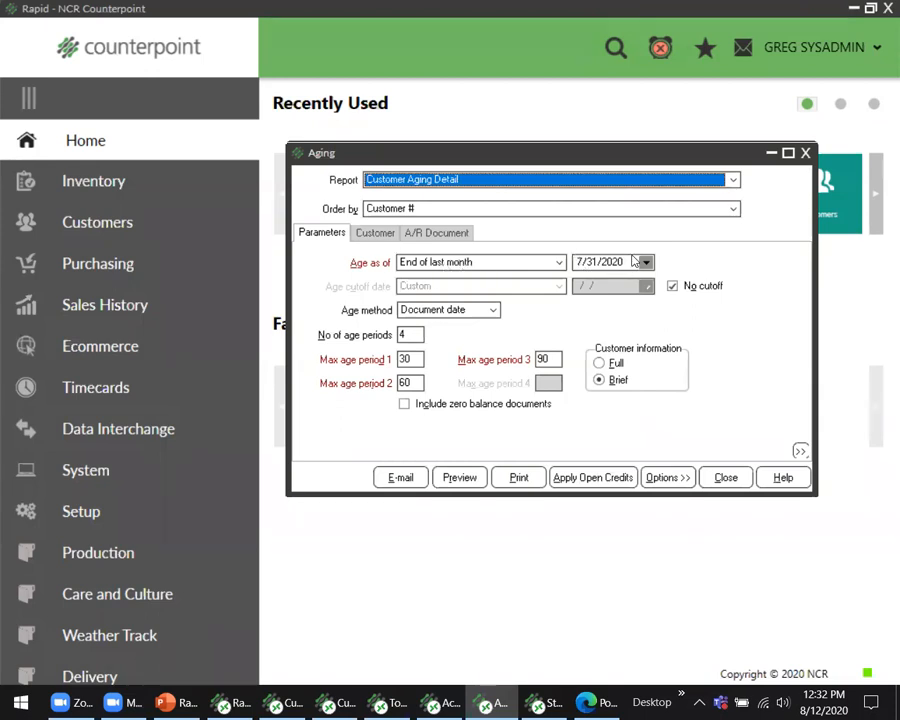
click(459, 478)
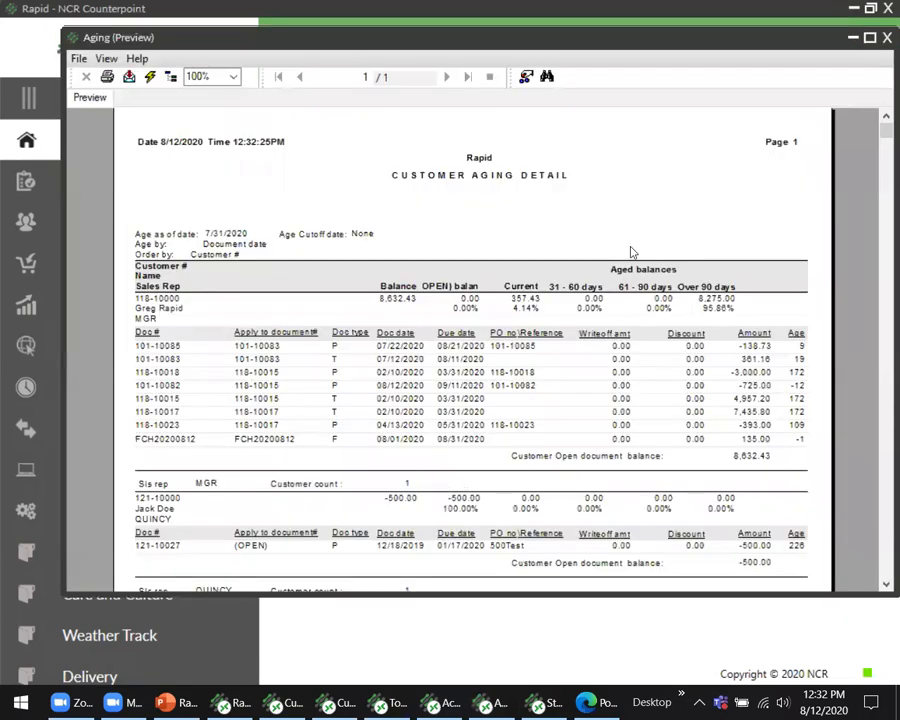
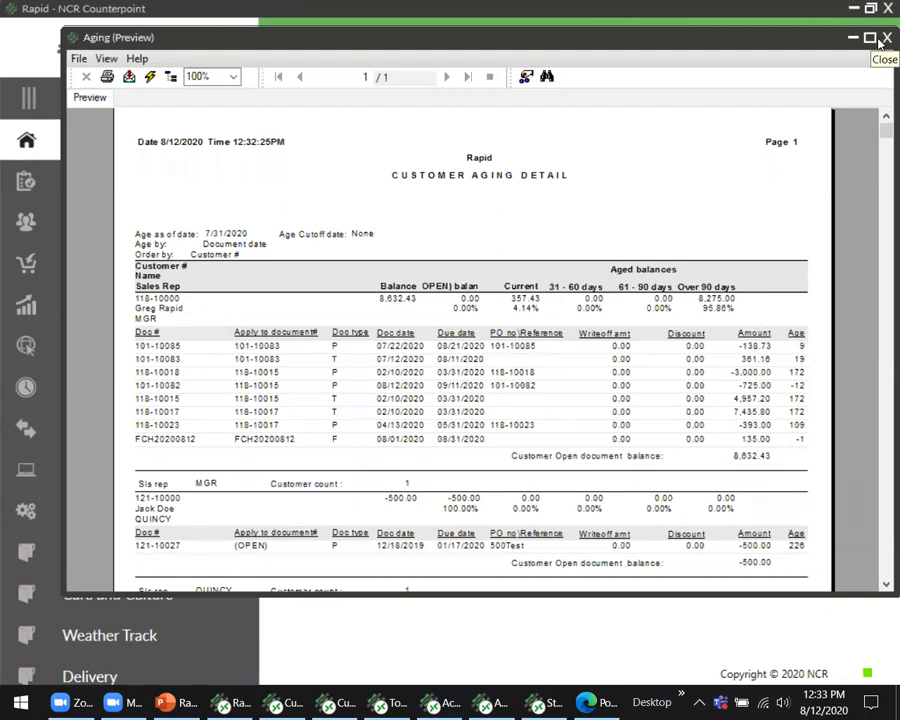
Step: Set the Aging report's age-as-of date to 8/12/2020 and preview the Customer Aging Detail report
click(885, 38)
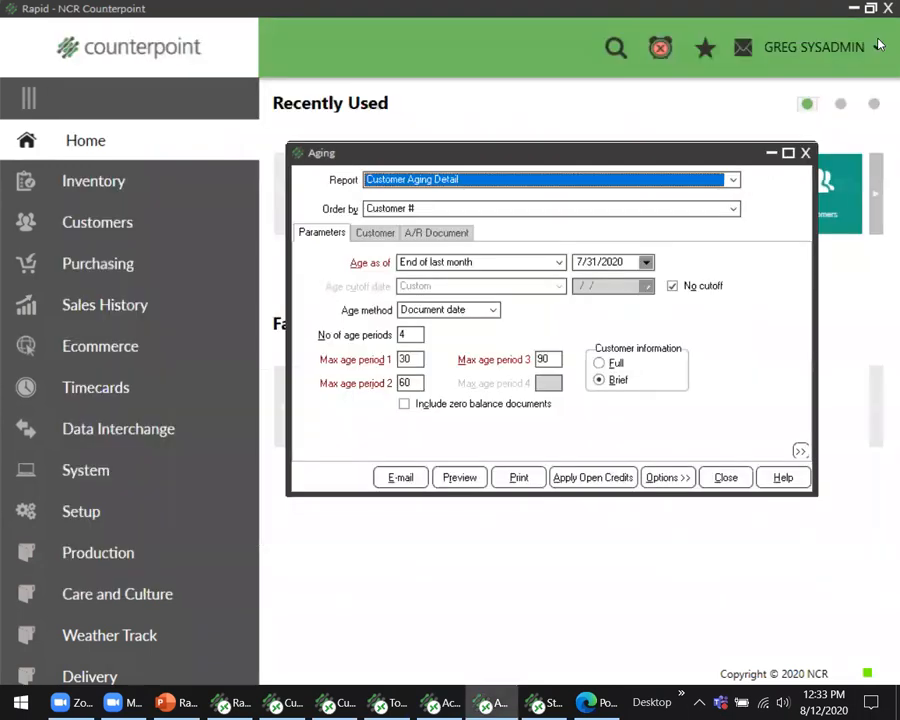
click(601, 262)
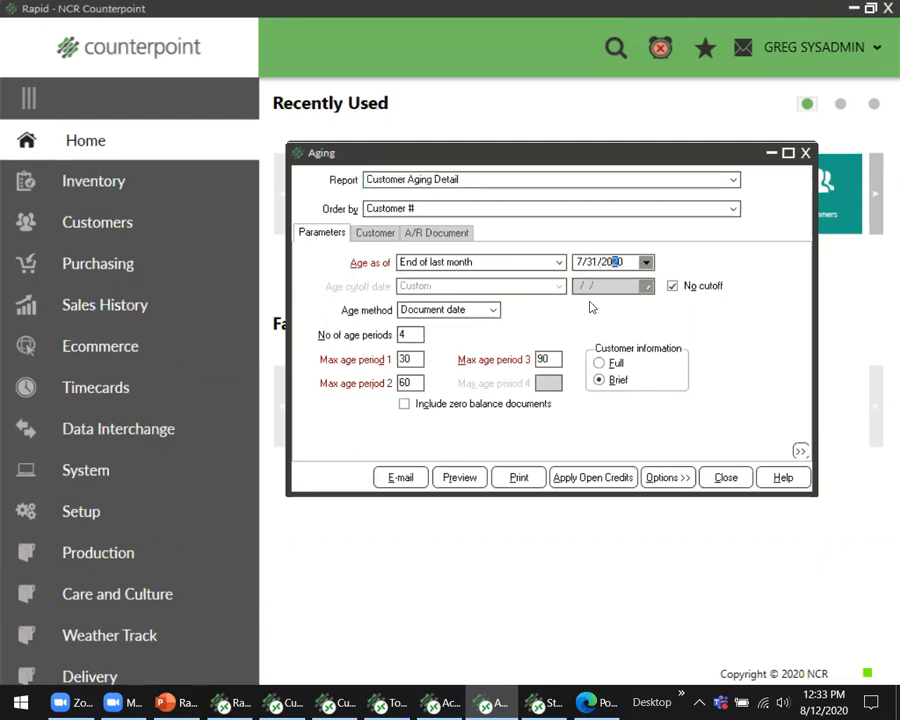
key(space)
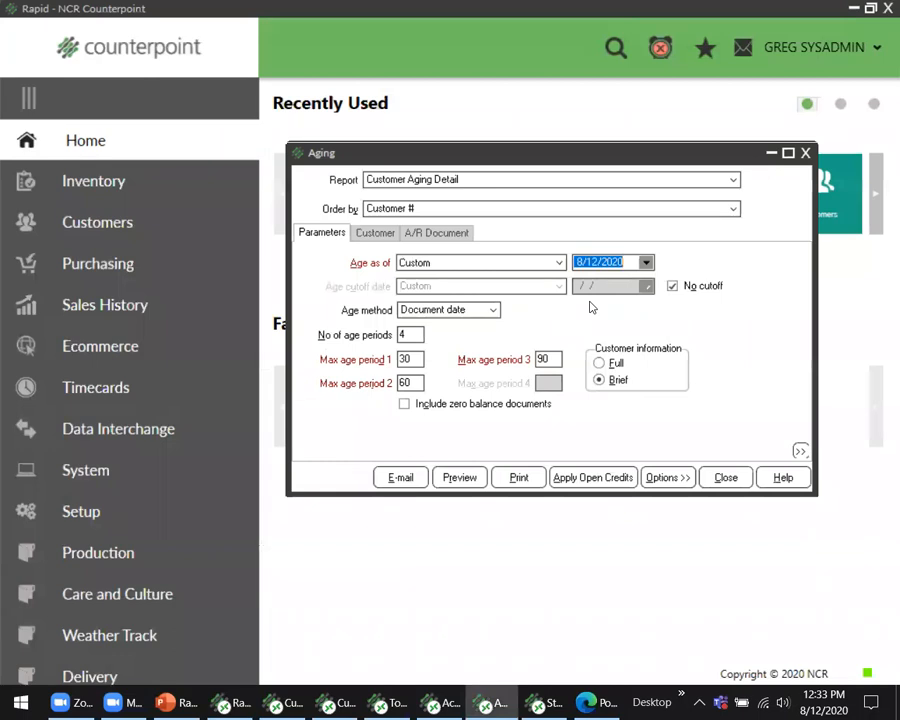
click(622, 261)
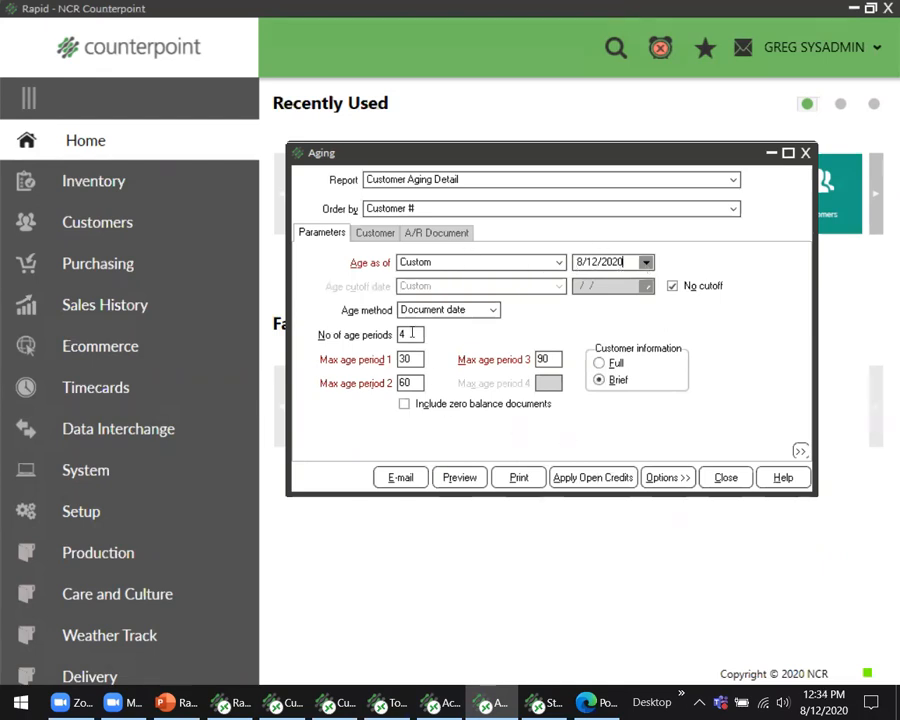
click(455, 484)
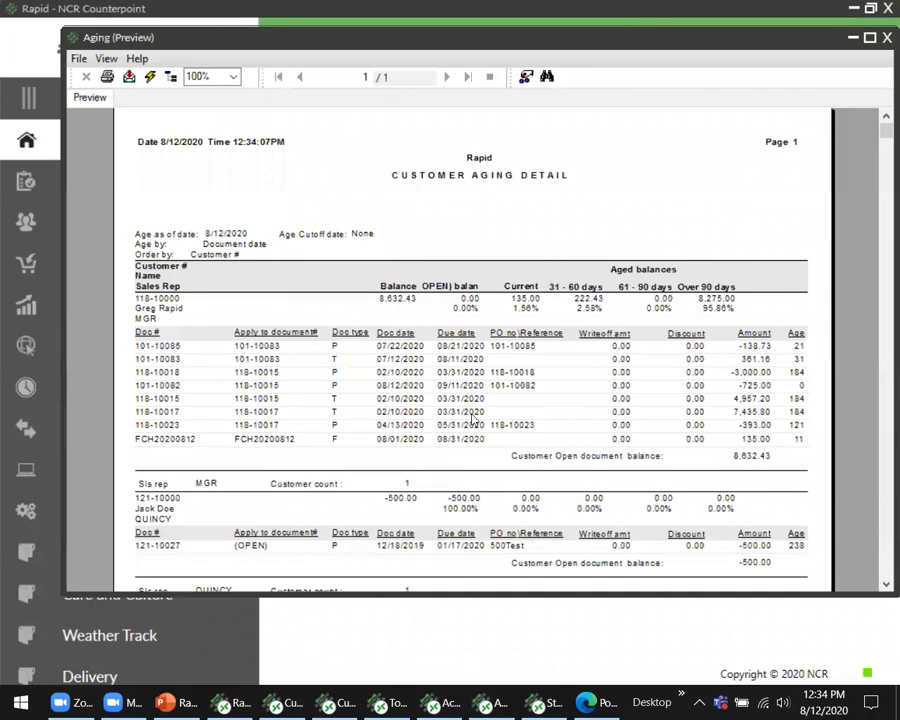
click(885, 38)
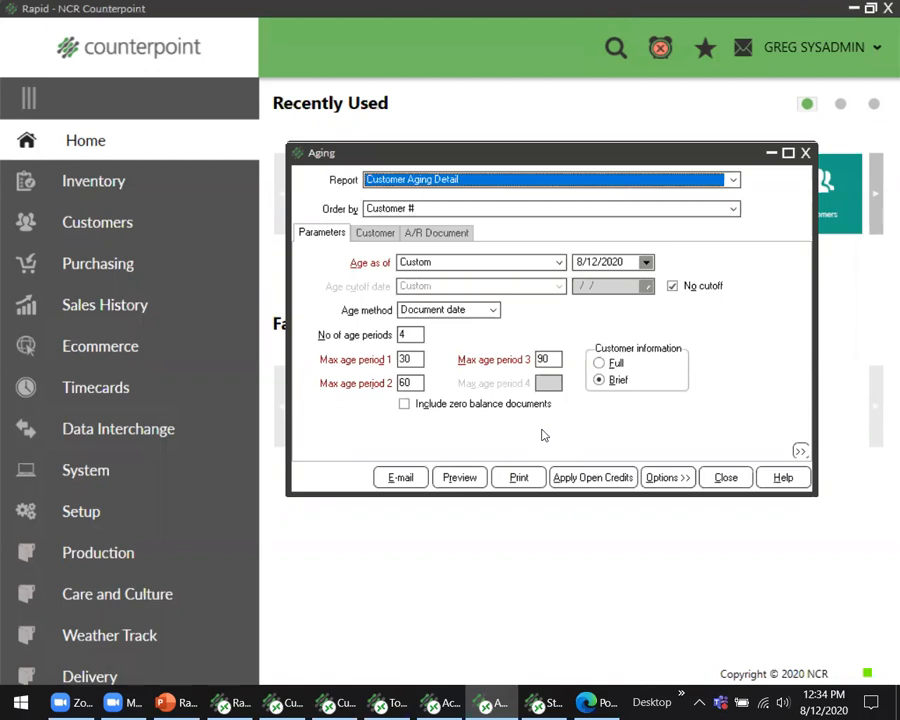
Step: Load the saved Past Due Customers parameters into the Aging report
click(669, 480)
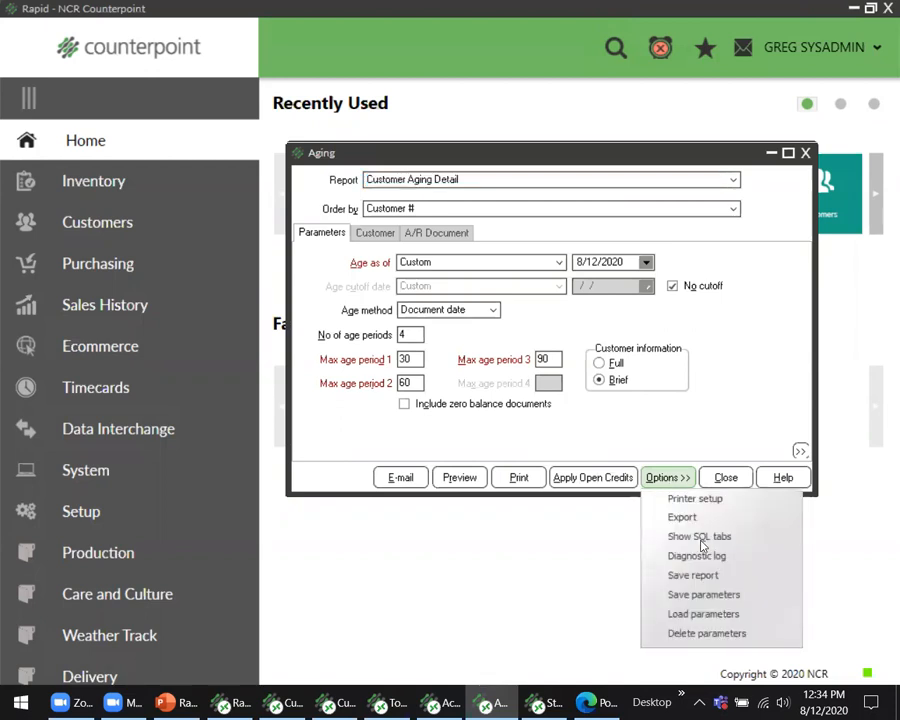
click(671, 615)
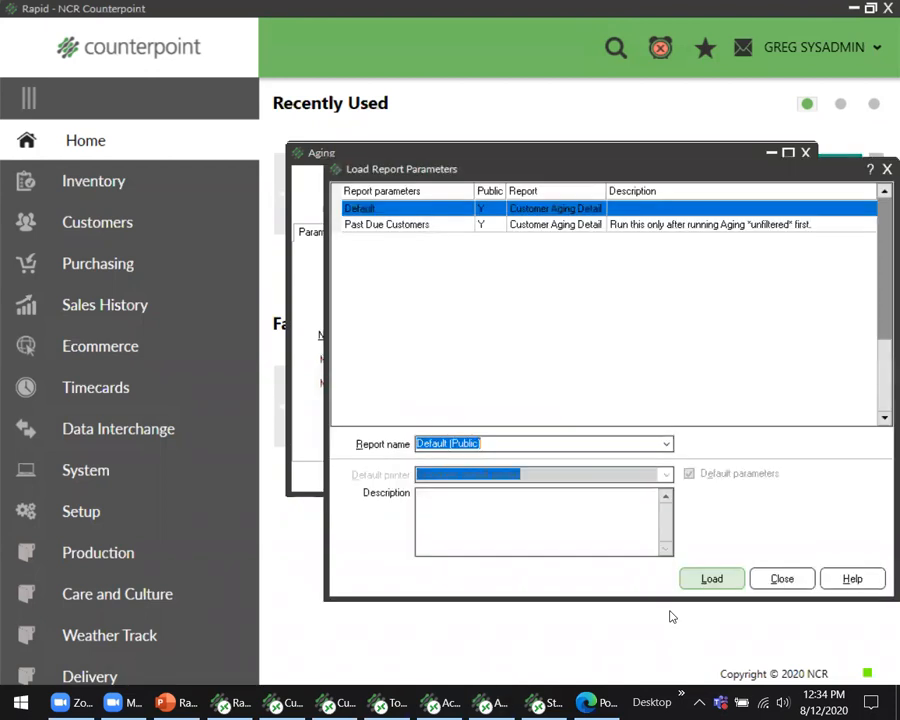
click(405, 226)
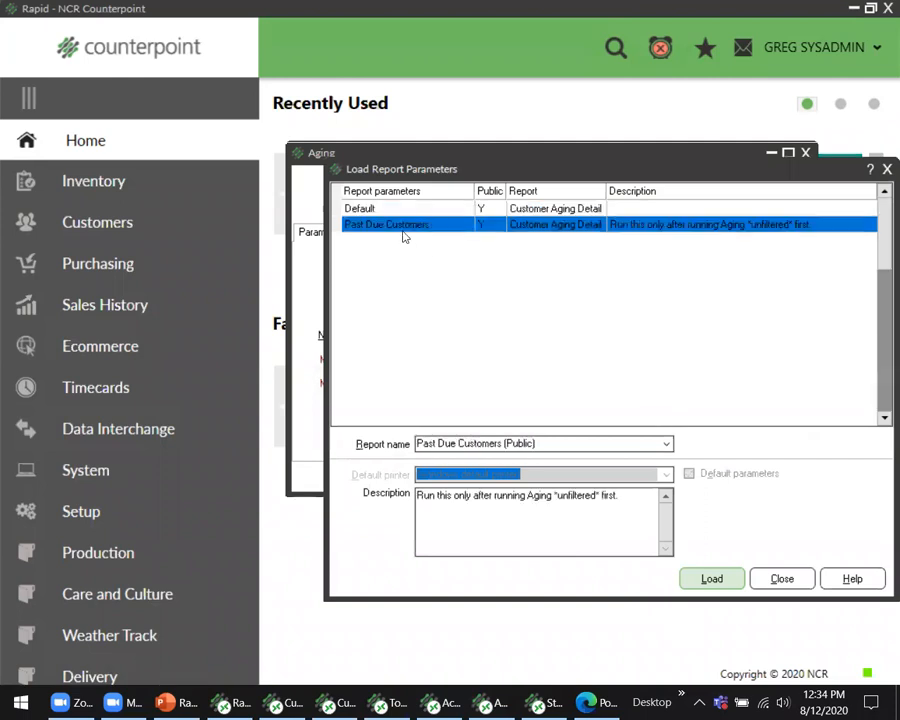
click(708, 580)
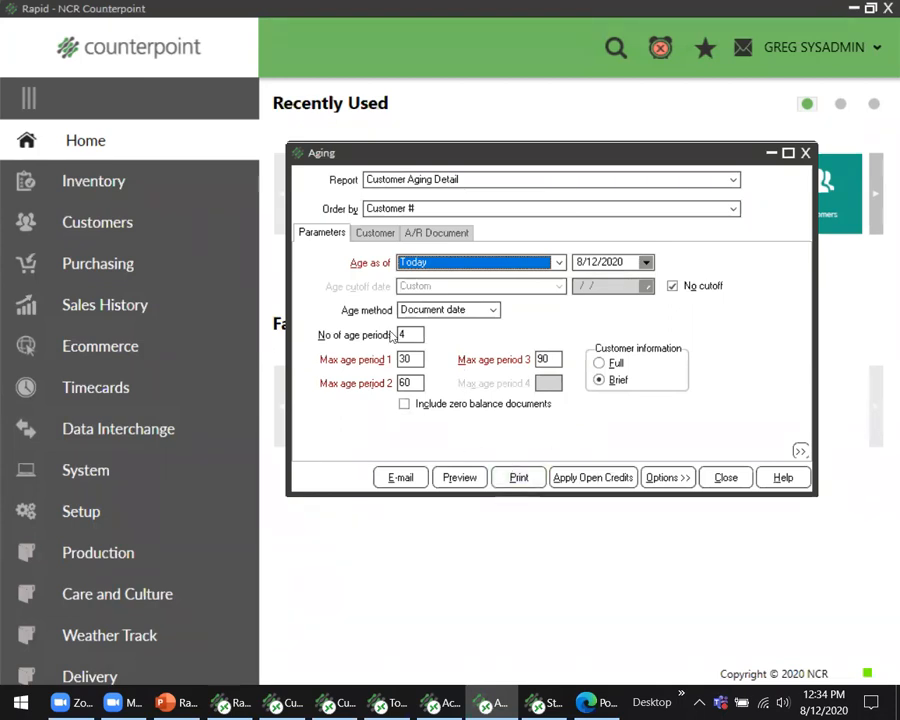
Step: Check the last aging balance filters, preview the past-due Customer Aging Detail report to its end, and close the Aging report
click(375, 232)
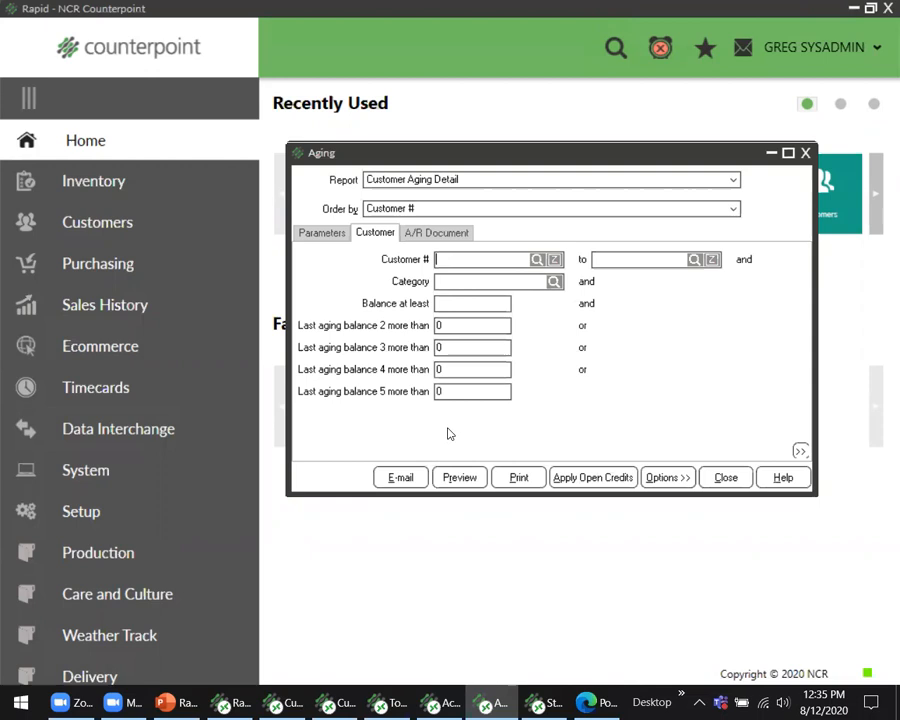
click(461, 479)
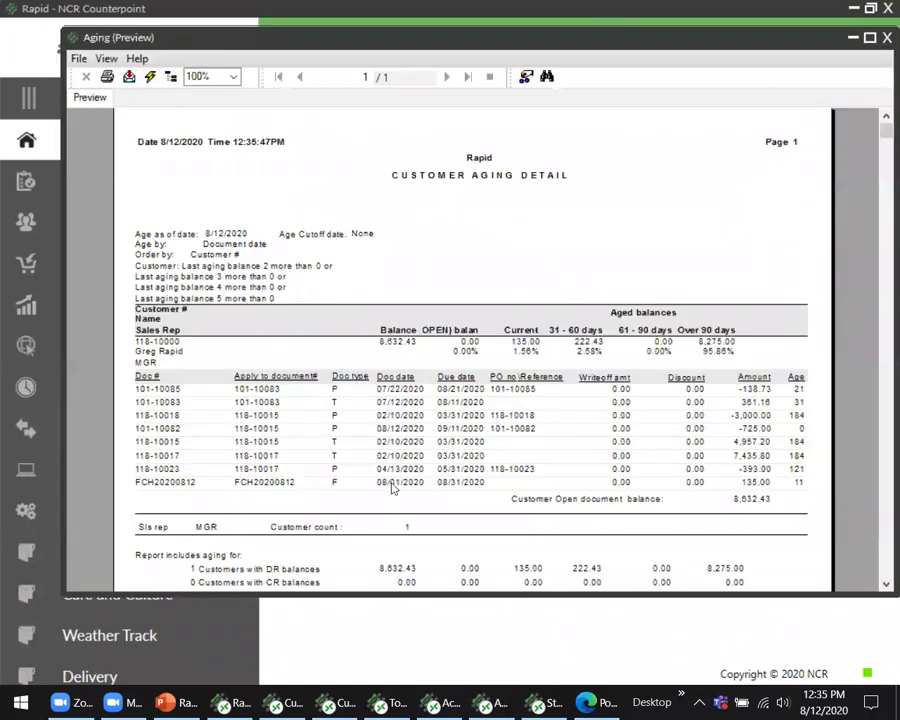
scroll(470, 407, down, 5)
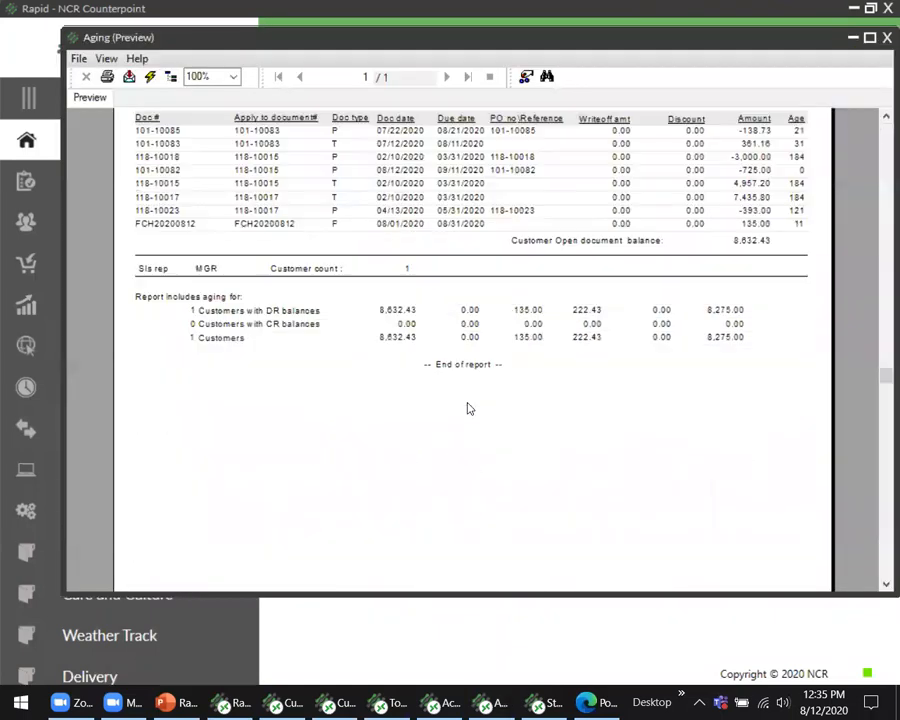
scroll(468, 410, up, 5)
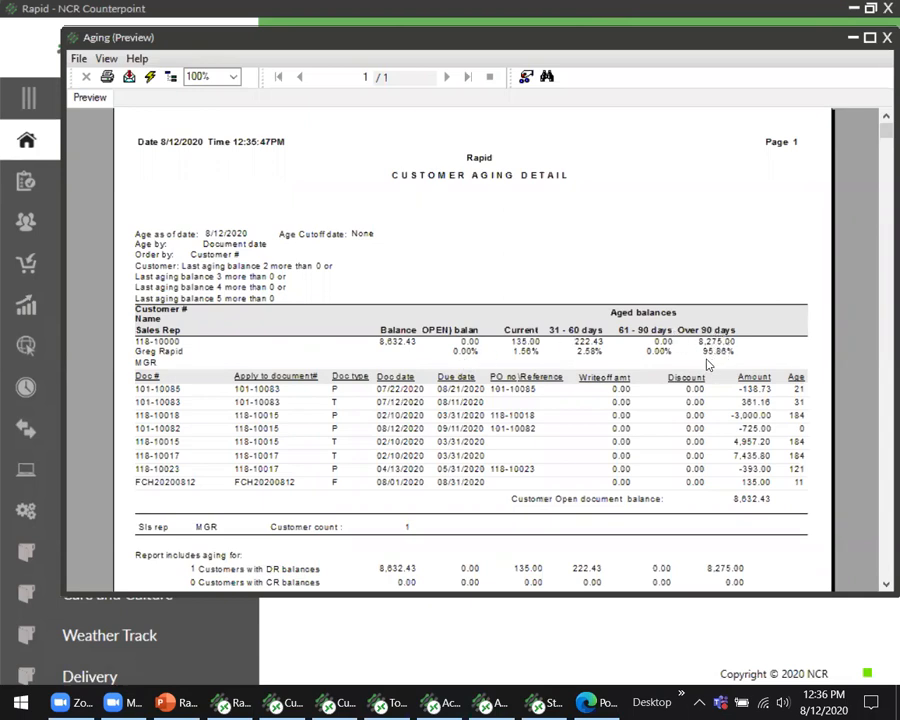
click(885, 39)
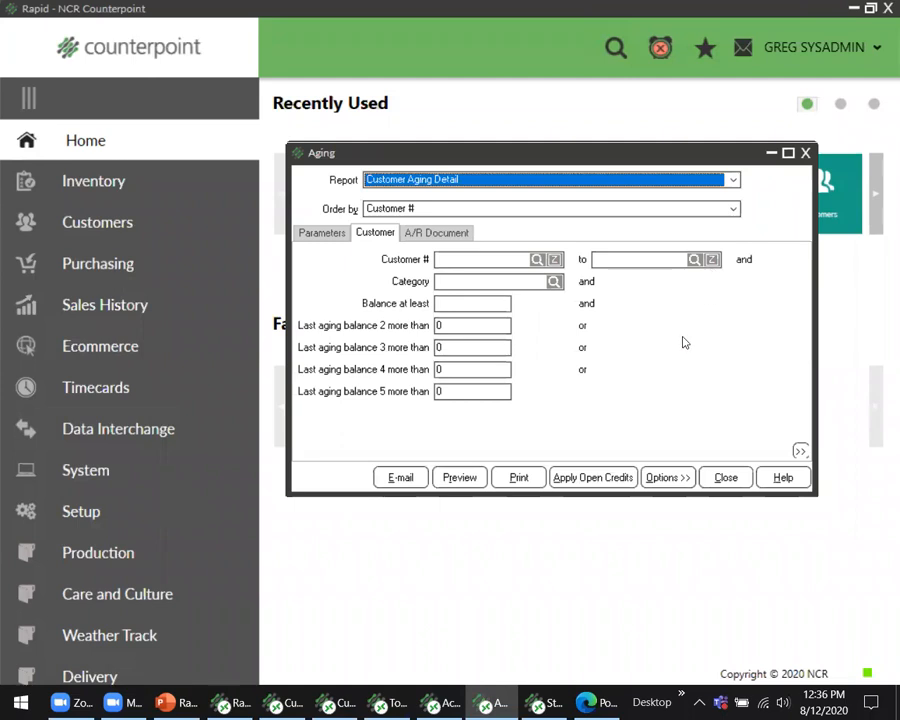
click(725, 479)
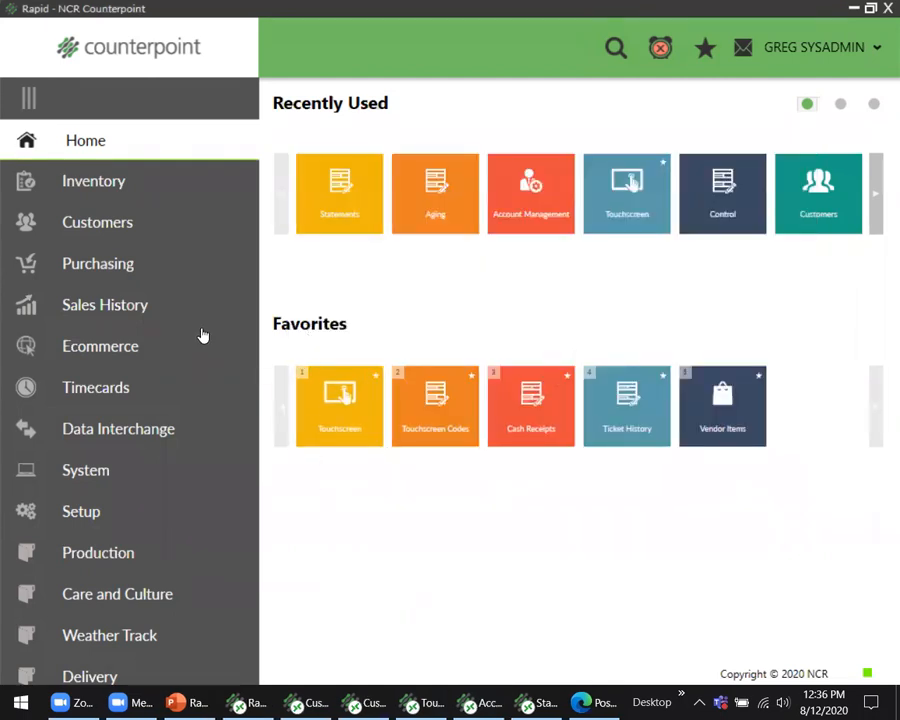
Step: Try to open Calculate Finance Charges from the Customers area and preview the charges
click(96, 232)
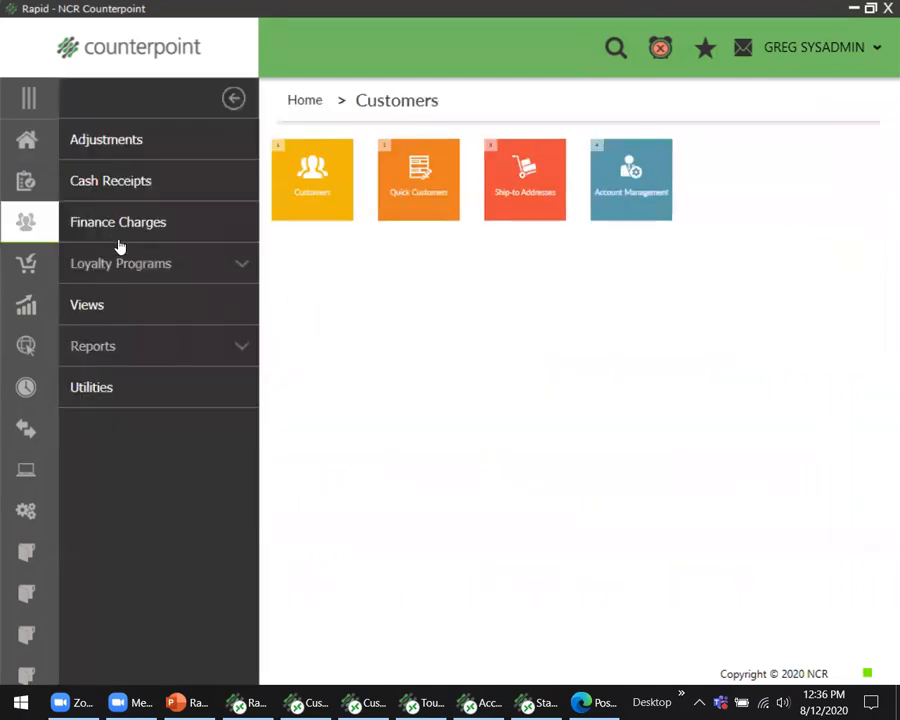
click(114, 234)
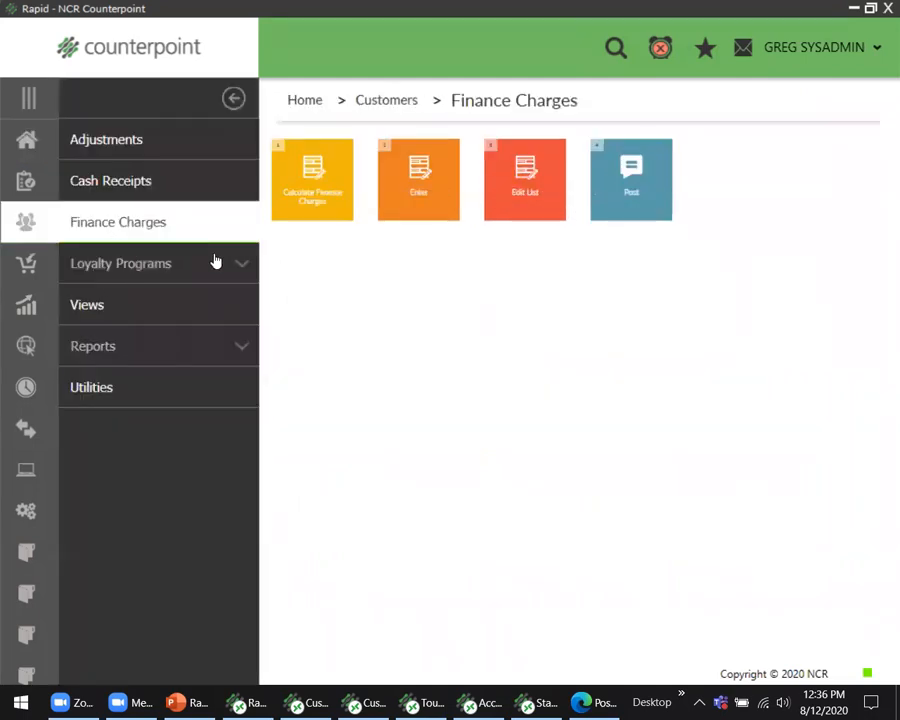
click(313, 174)
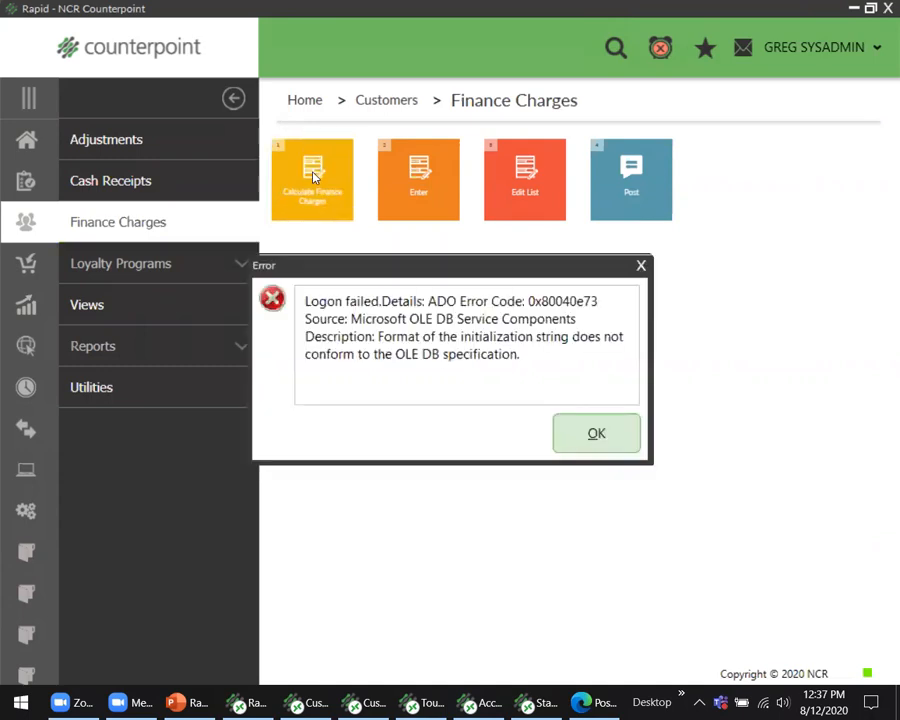
click(607, 435)
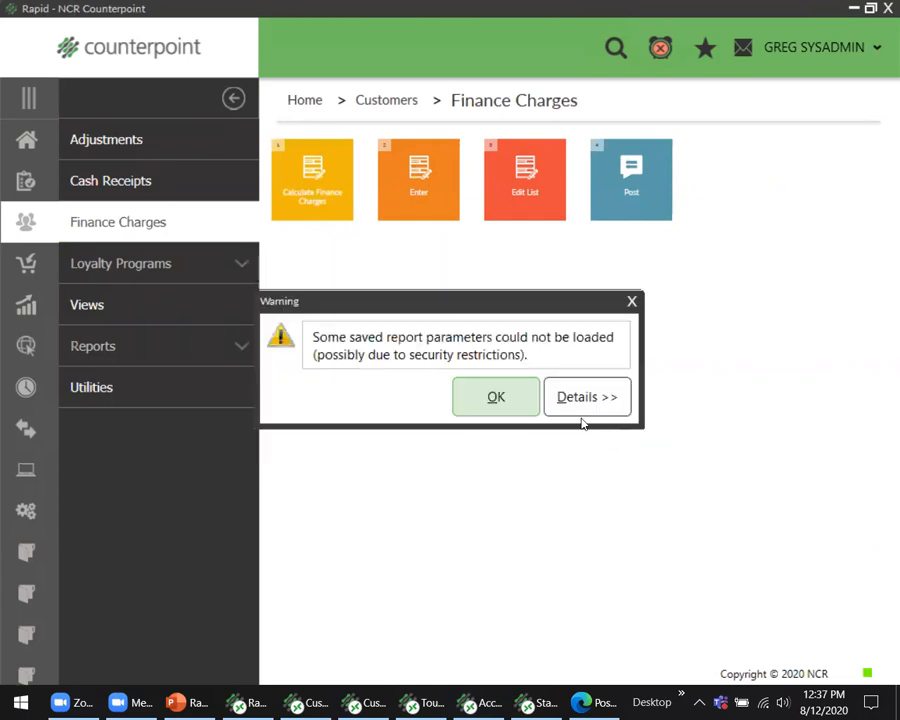
click(496, 398)
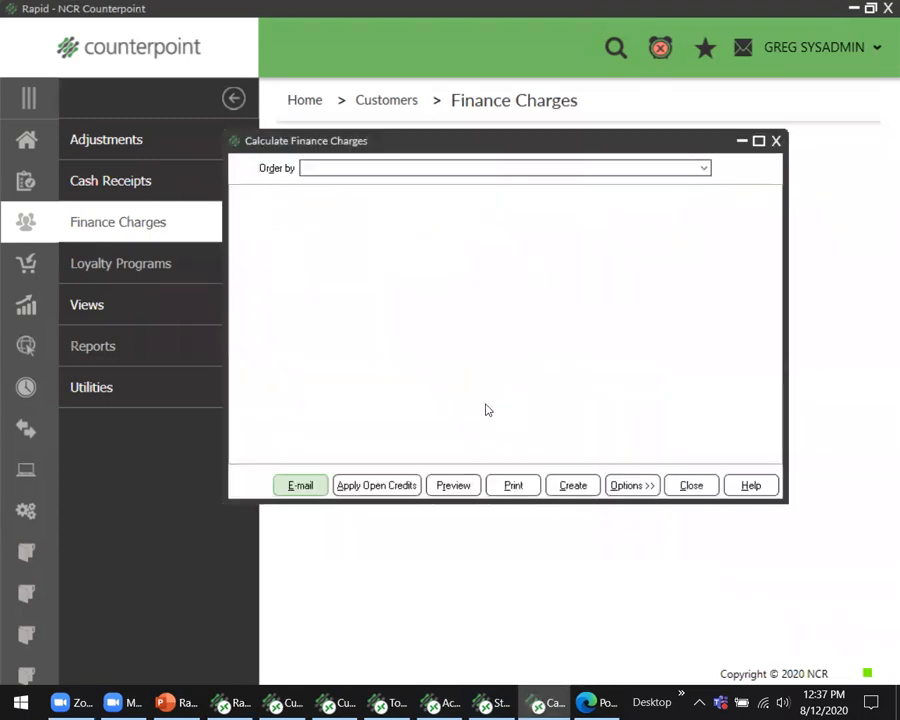
click(452, 486)
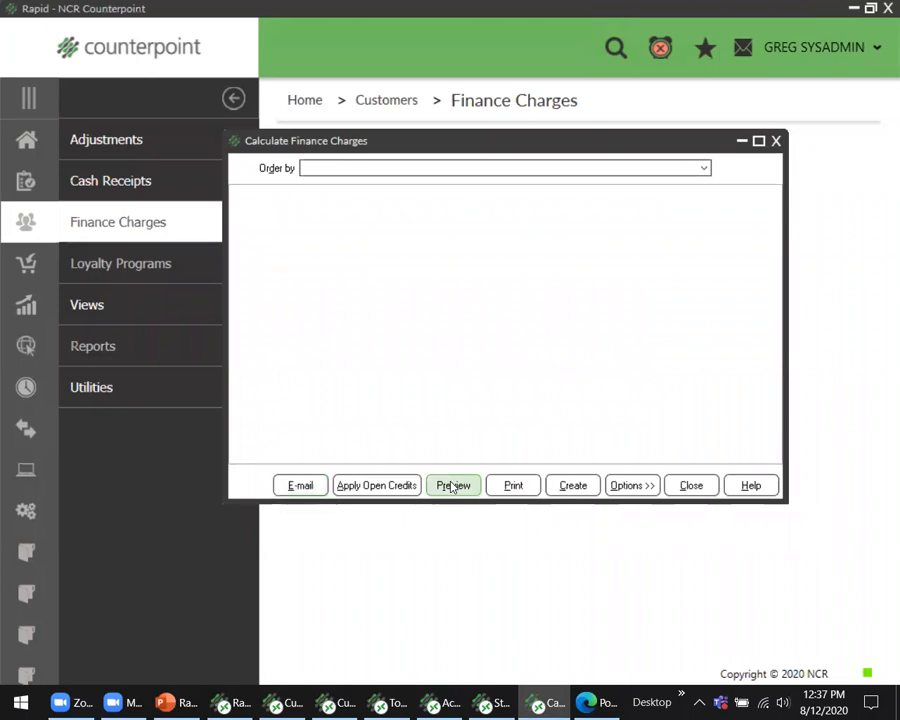
click(534, 382)
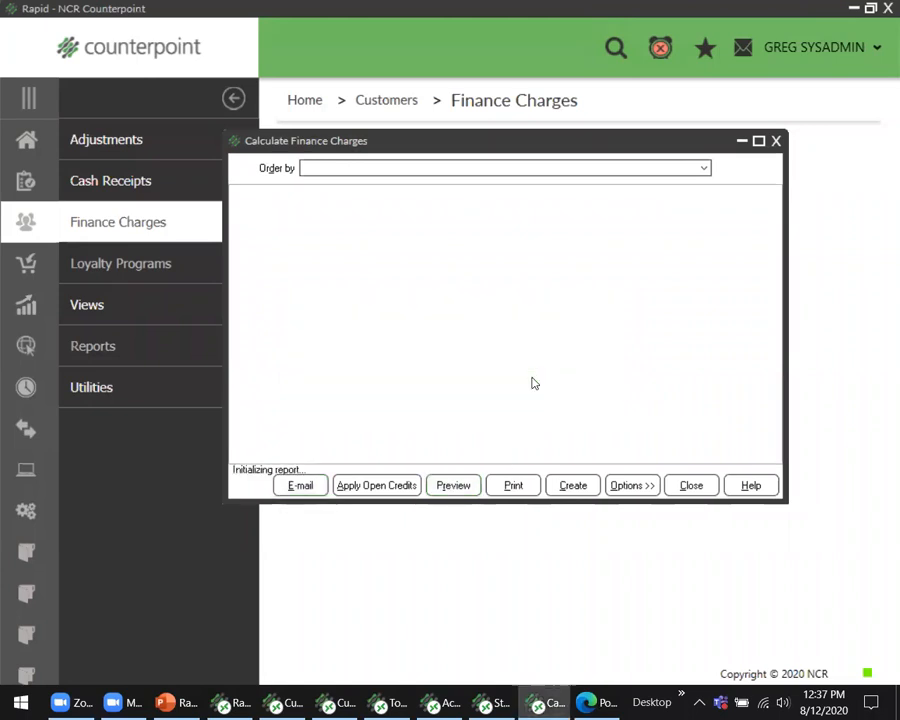
click(704, 170)
click(704, 170)
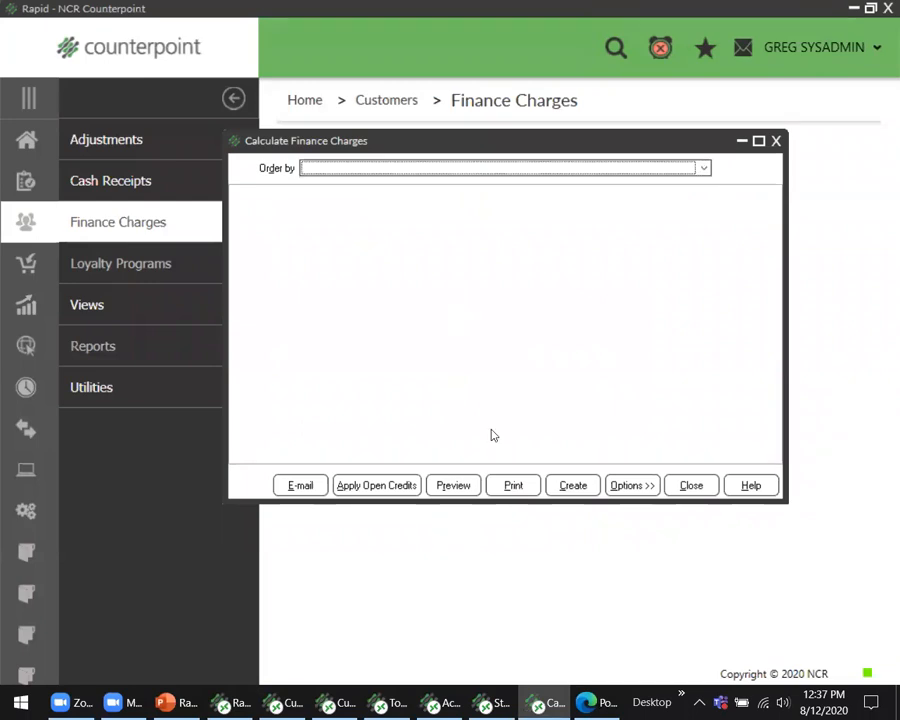
click(691, 485)
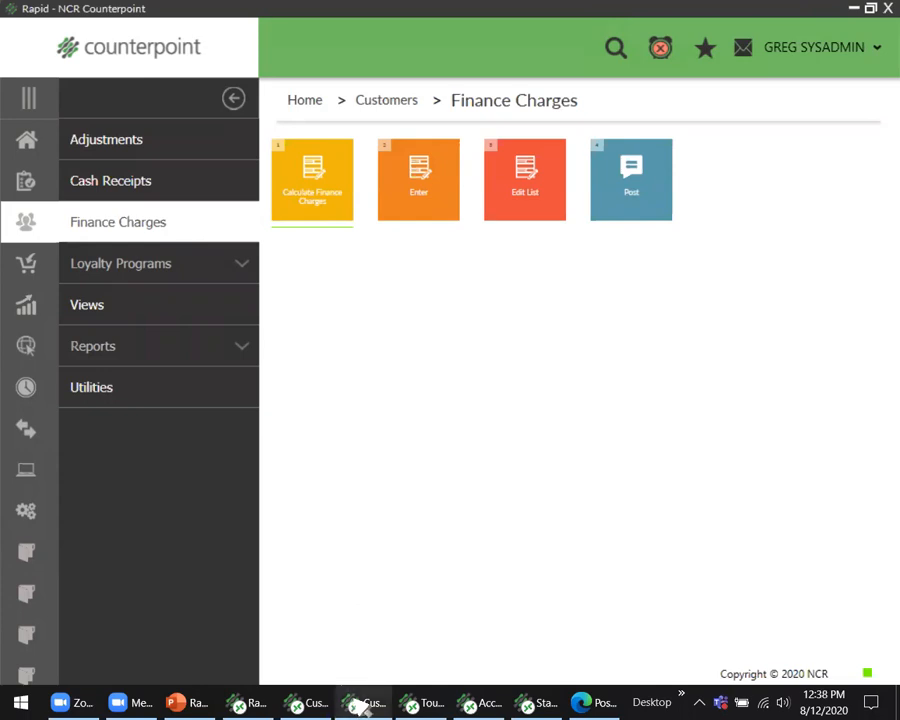
Step: Check the A/R processing settings, the customer's finance charge code and last aging, and the finance charge among the account's A/R documents
mouse_move(360, 704)
click(370, 630)
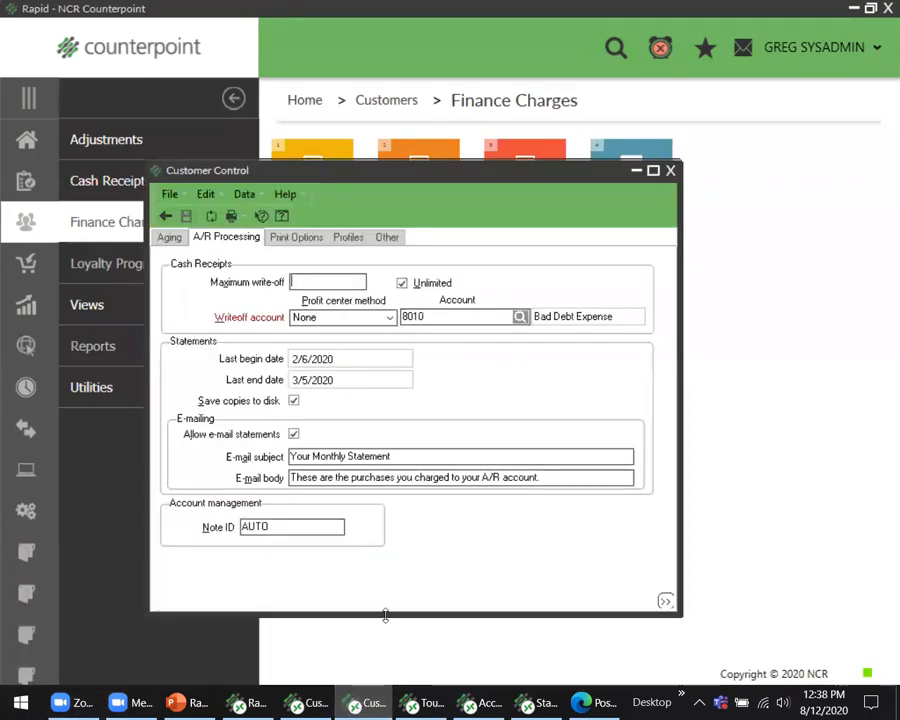
click(360, 703)
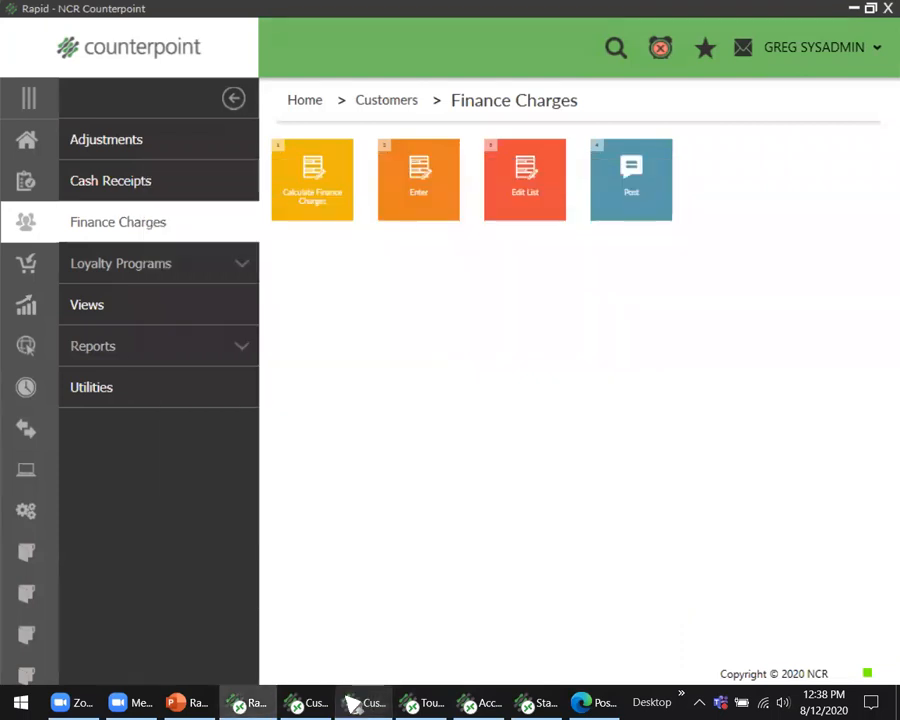
click(305, 705)
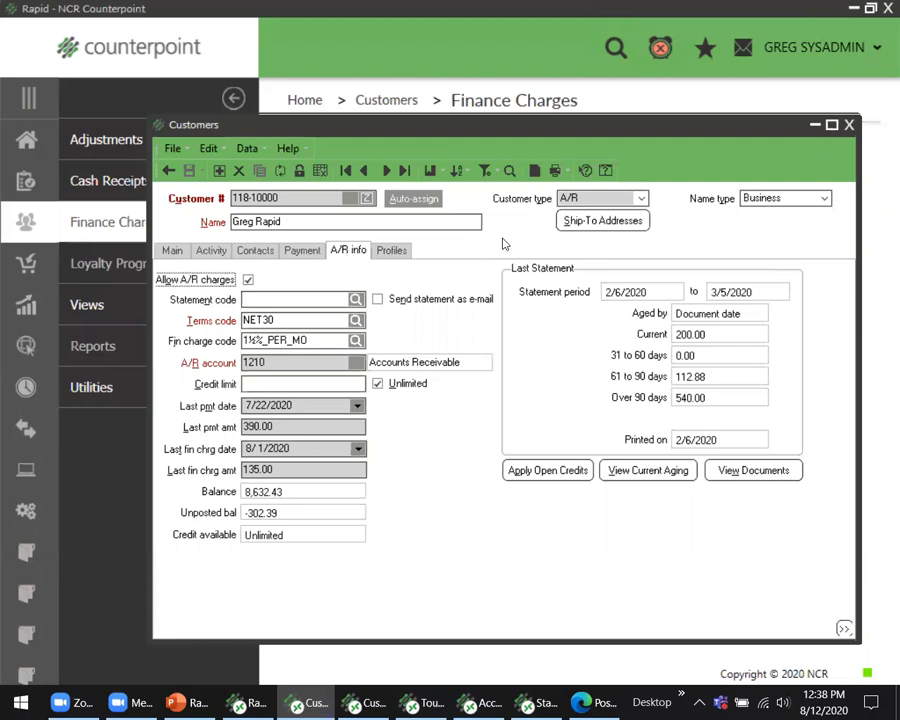
click(303, 706)
click(365, 706)
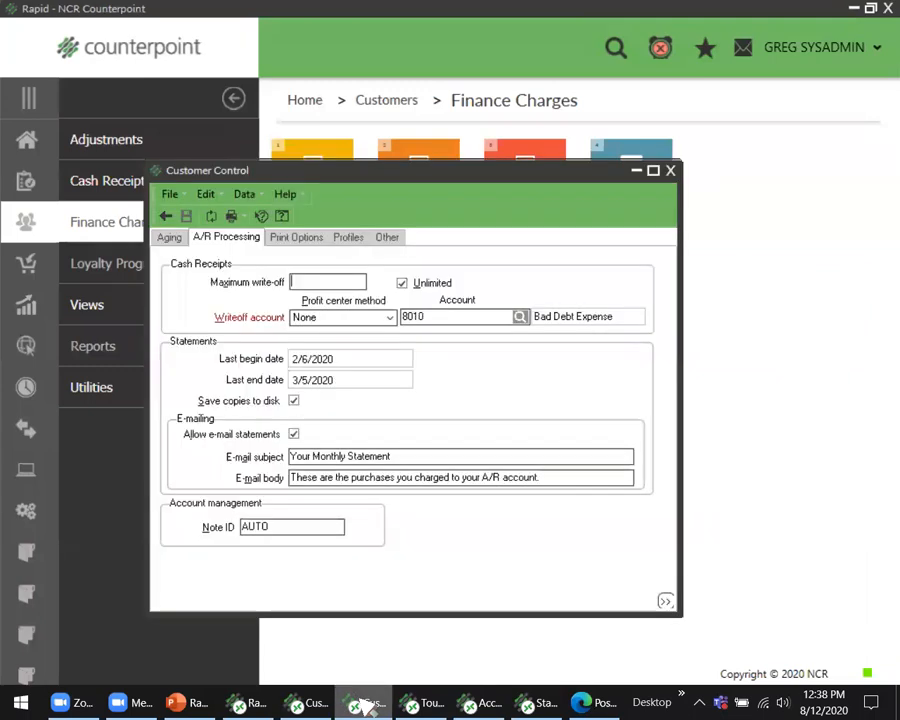
click(365, 706)
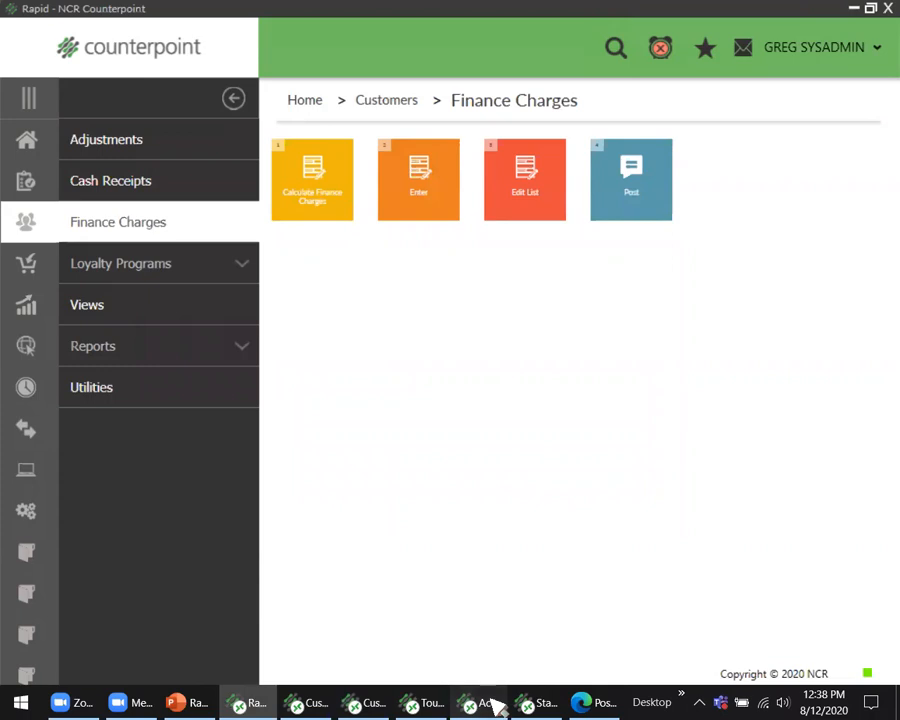
click(490, 705)
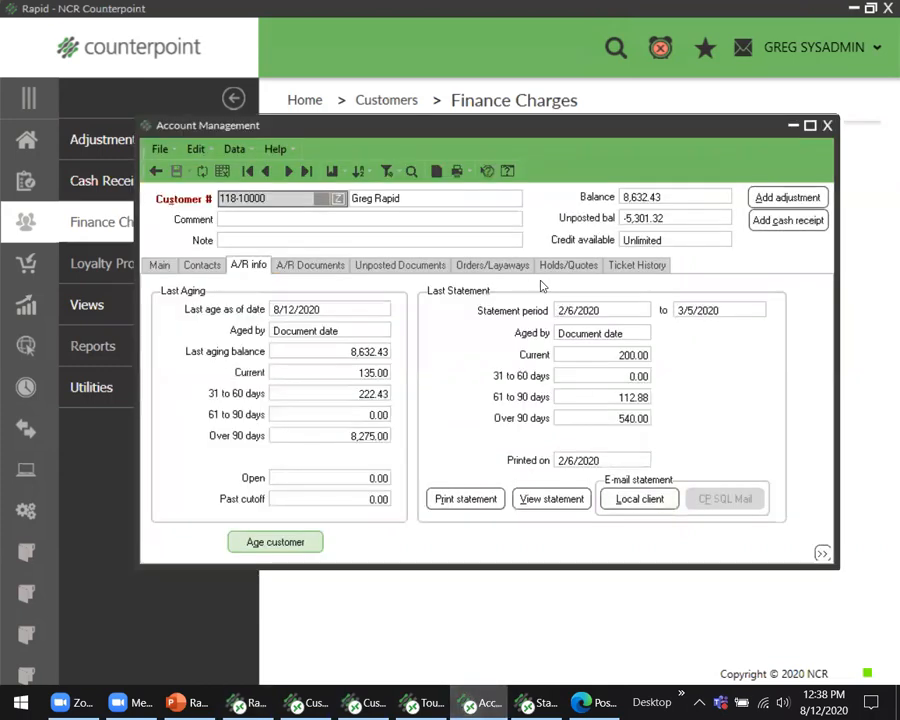
click(324, 266)
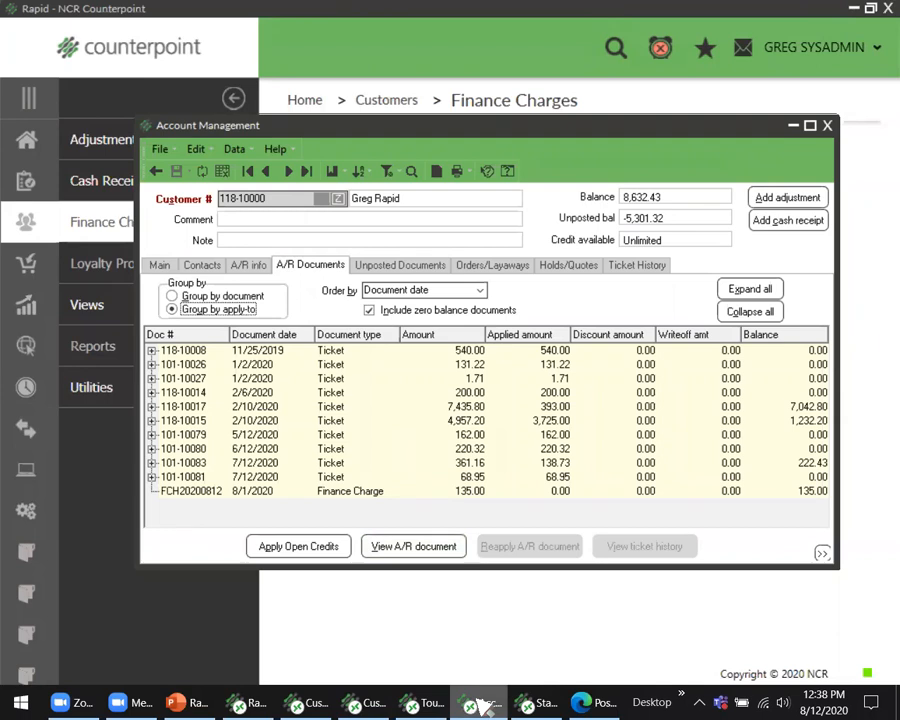
Step: Switch to Statements, review the available statement types and keep Document date
click(544, 703)
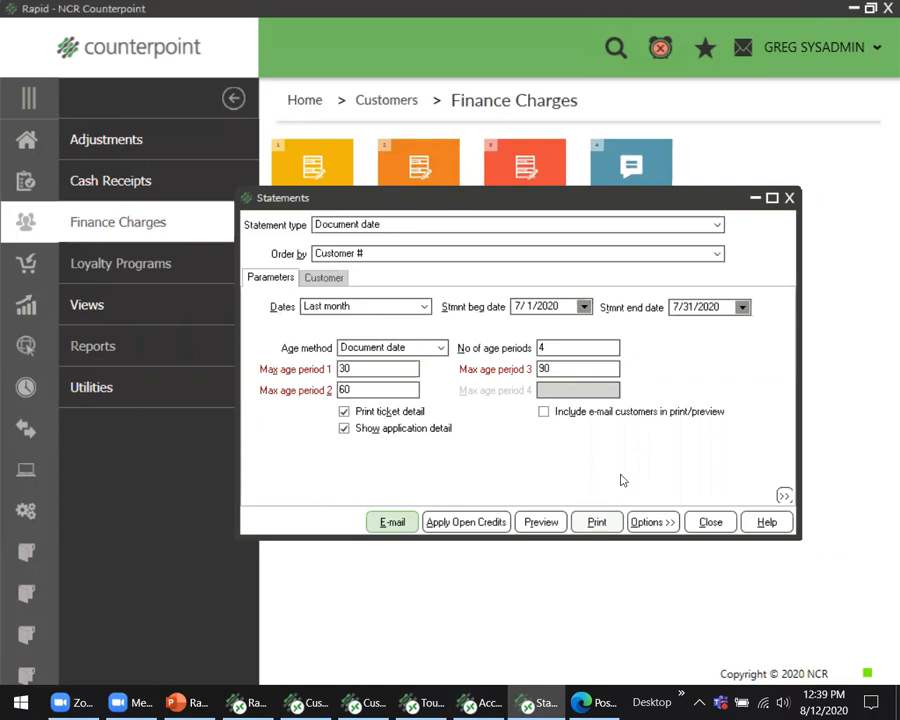
click(450, 228)
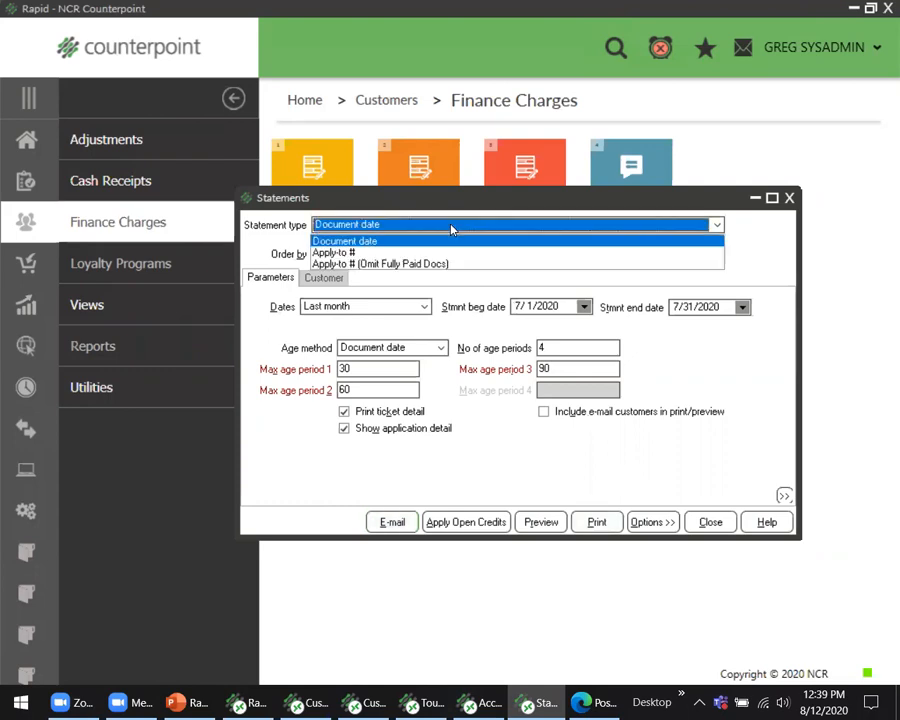
click(390, 242)
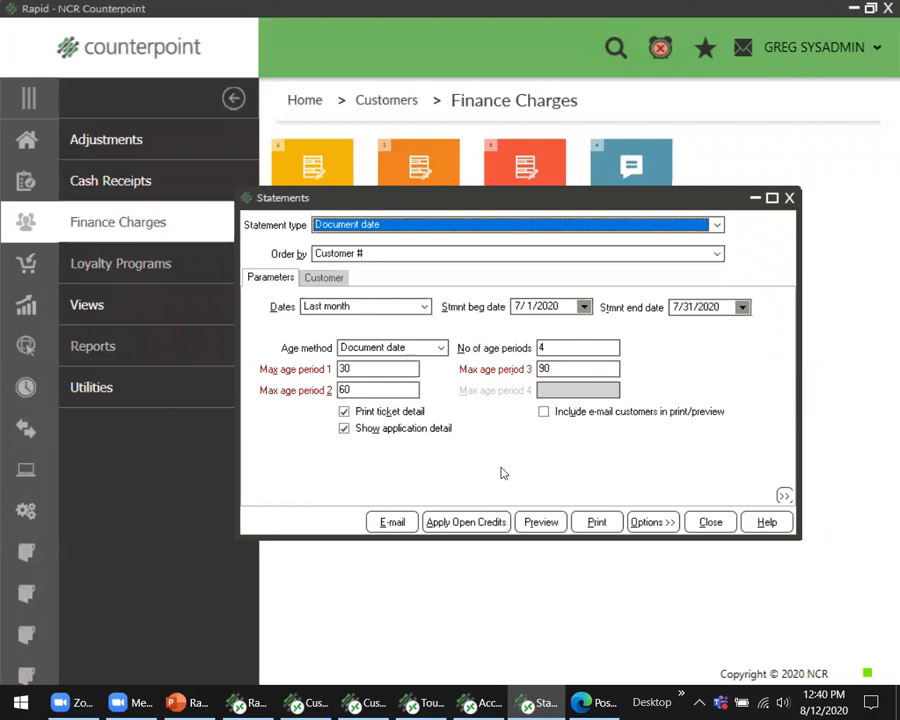
Step: Try to preview the Document date statements for last month, and close the Statements window
click(543, 524)
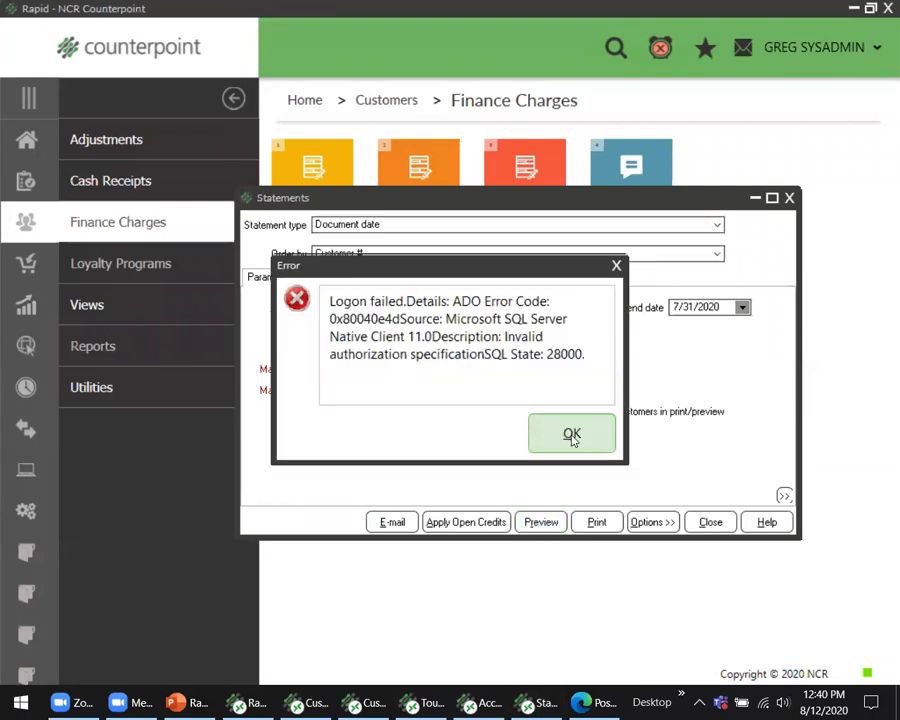
click(572, 437)
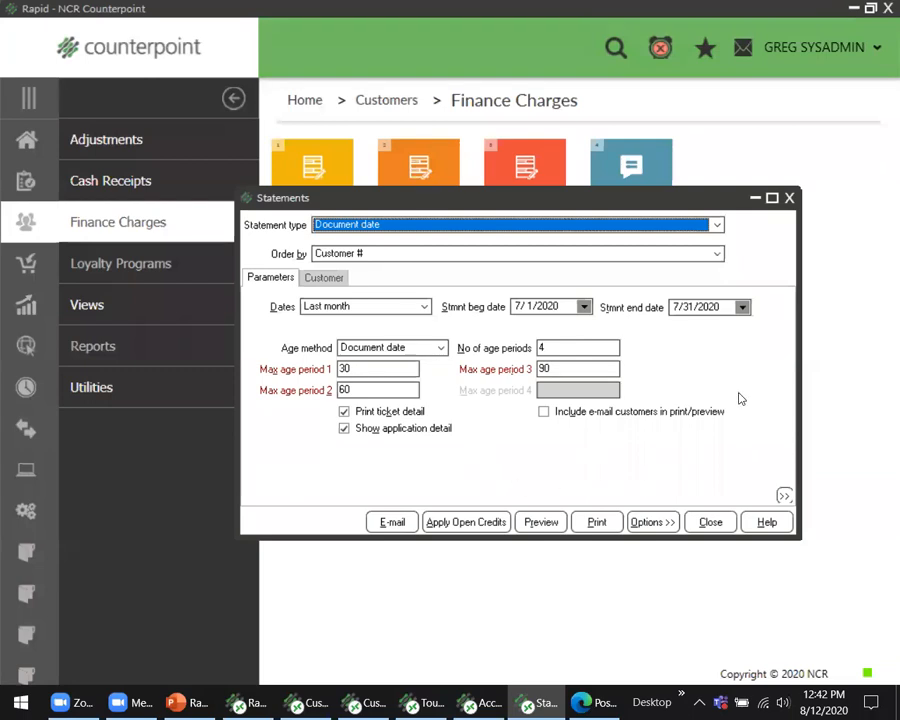
click(789, 199)
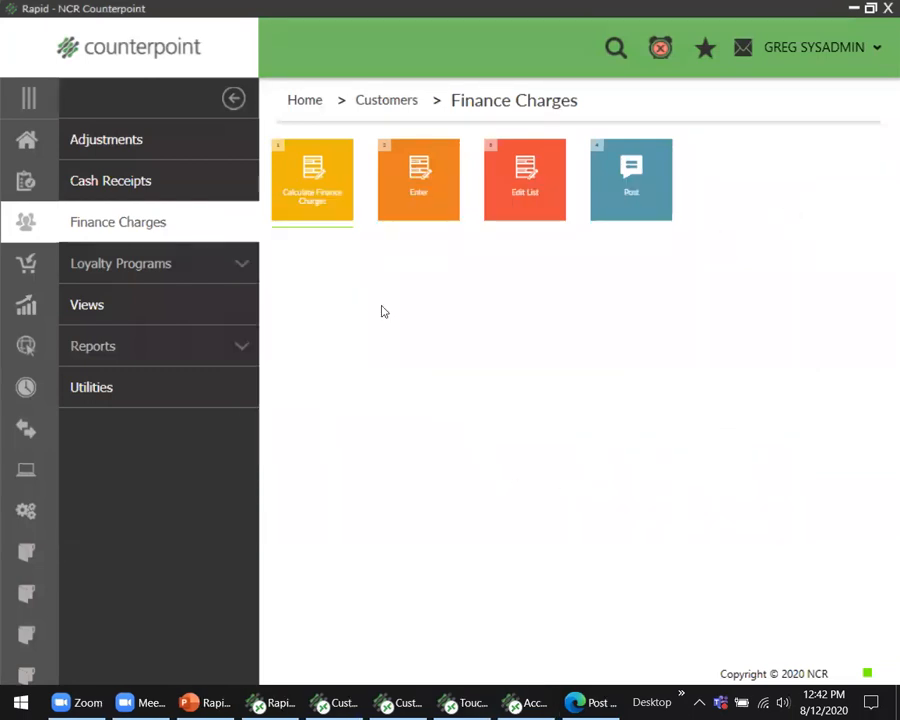
Step: Reopen Statements from the Customers reports, preview last month's Document date statement down to its aging totals, and close the preview
click(29, 141)
click(96, 232)
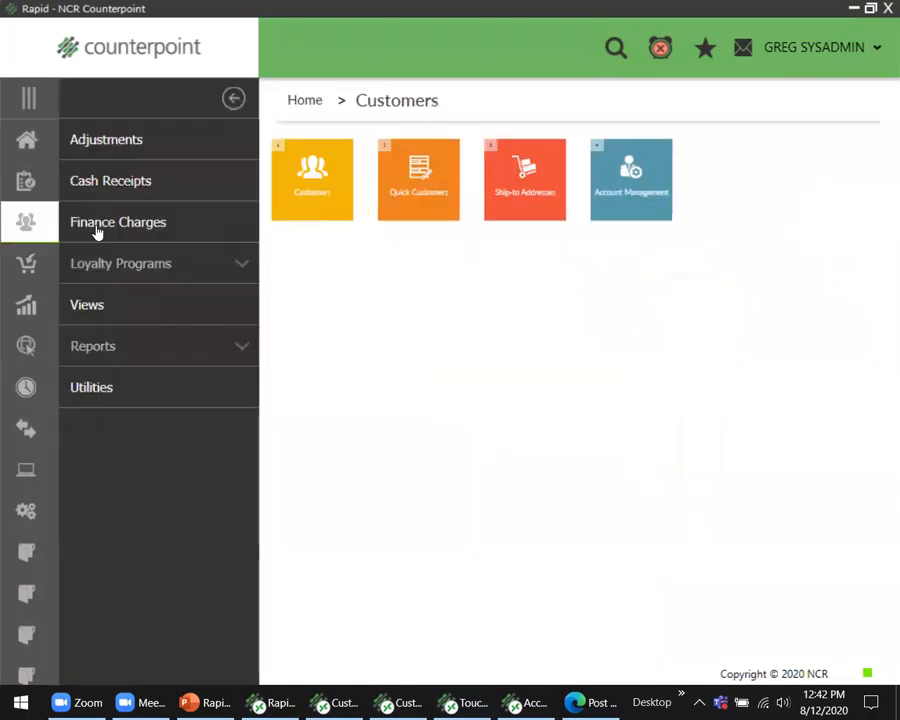
click(146, 347)
click(603, 201)
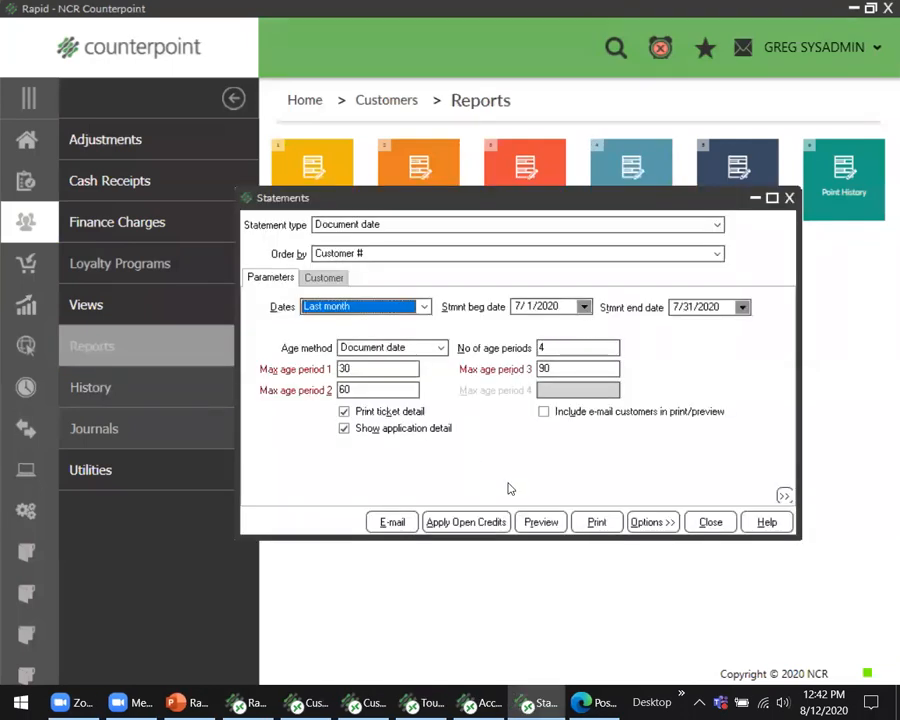
click(548, 526)
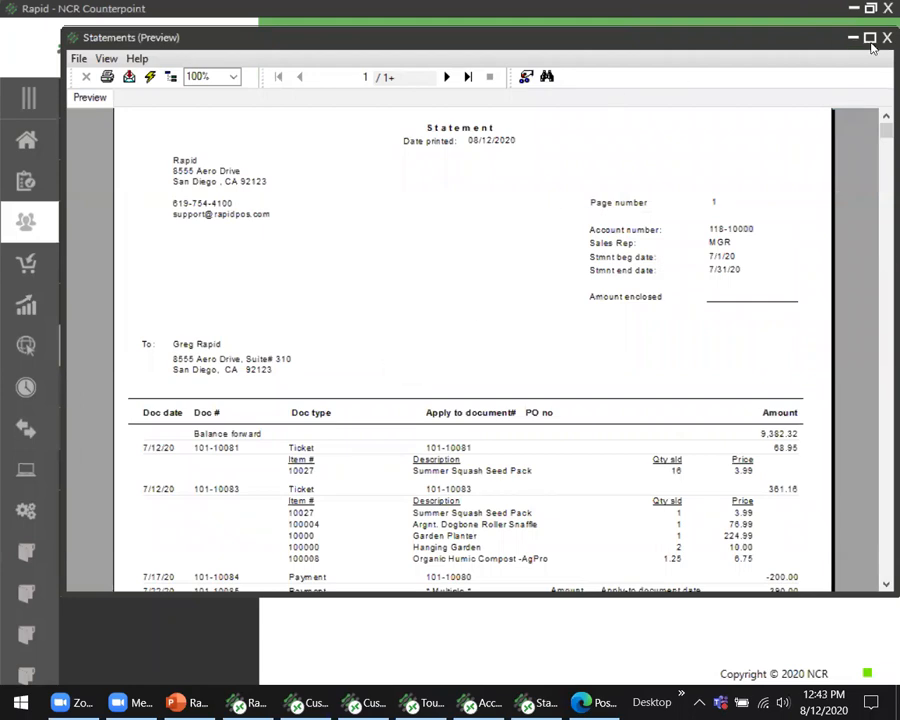
double_click(612, 37)
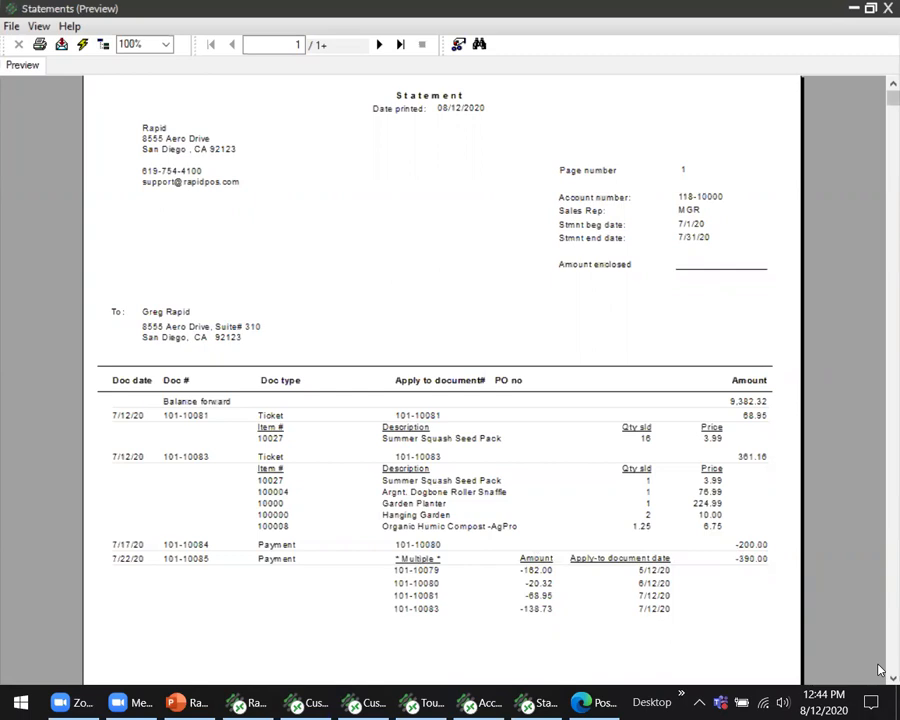
scroll(880, 668, down, 5)
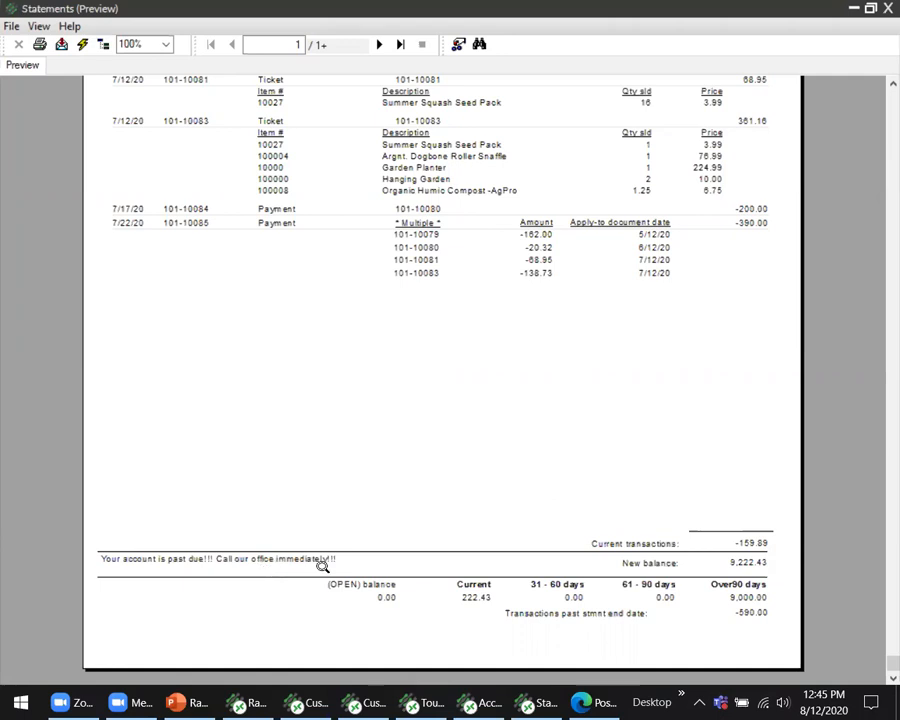
click(880, 11)
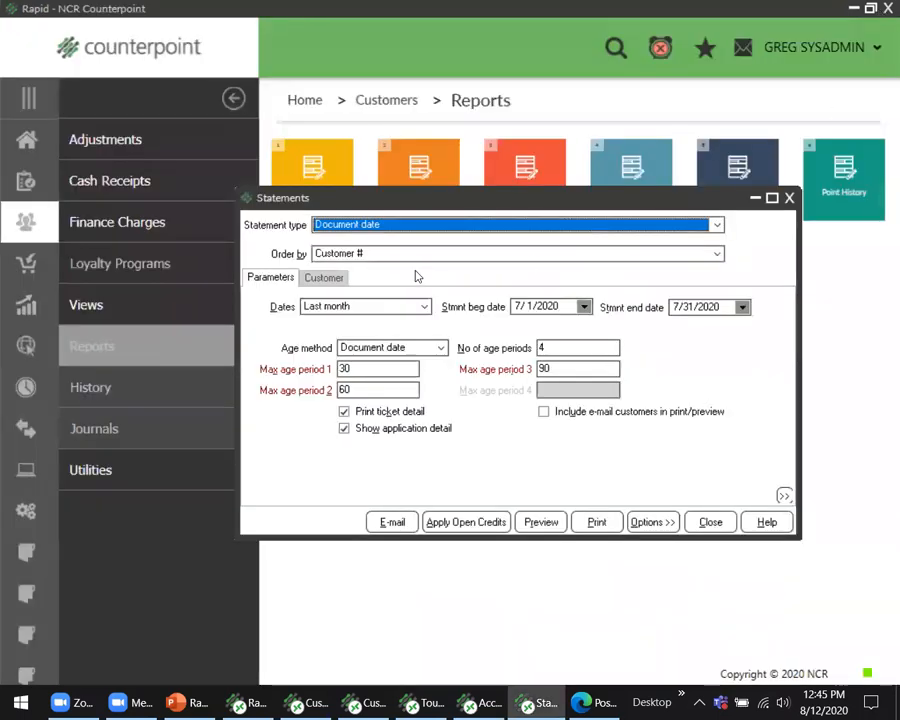
Step: Change the statement type to Apply-to # and turn off Print ticket detail
click(385, 229)
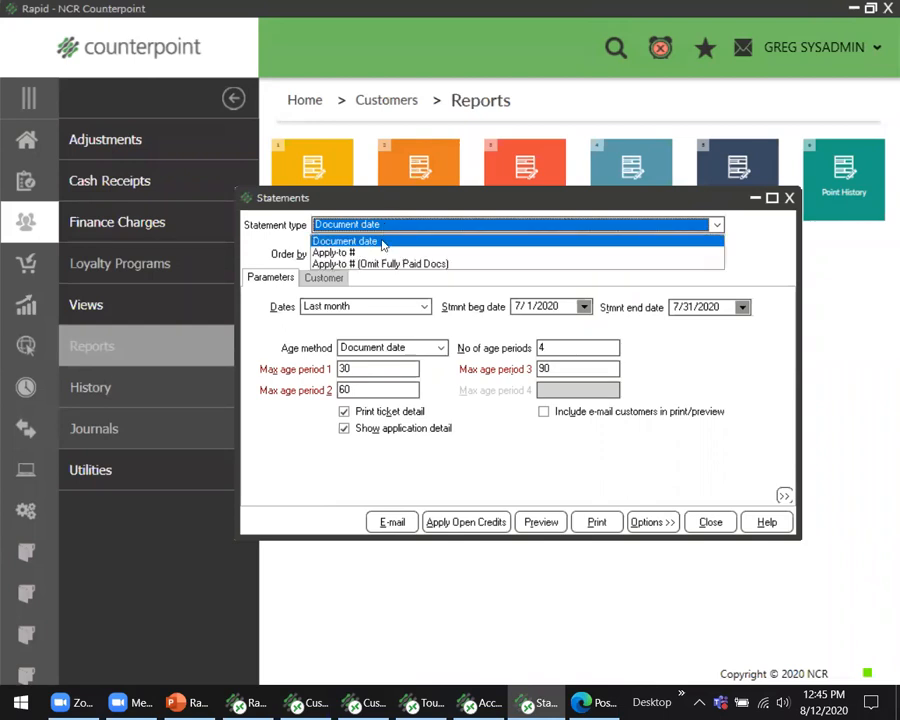
click(368, 252)
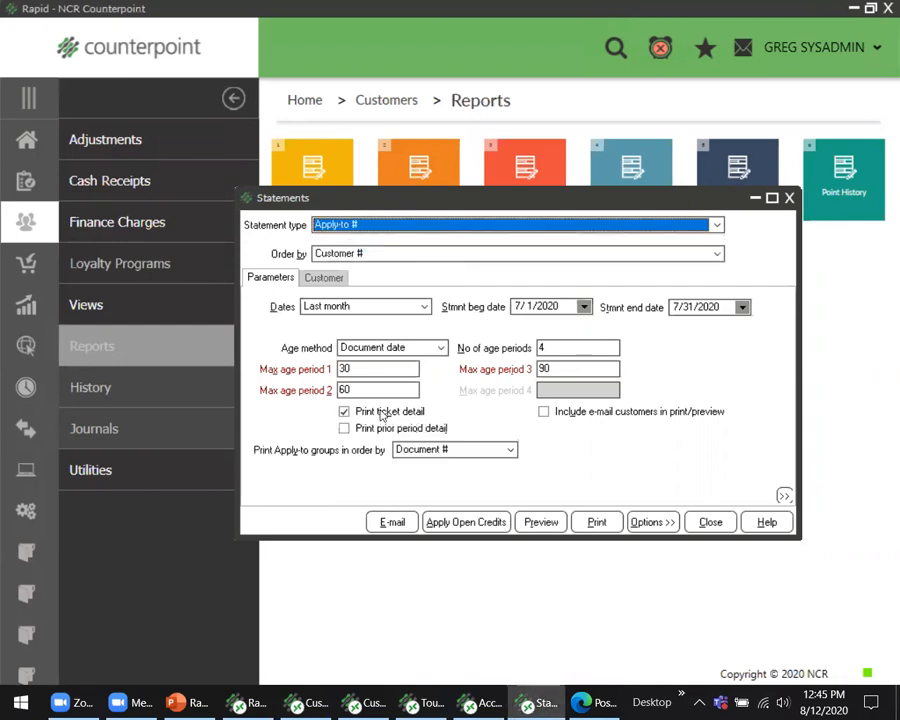
click(343, 412)
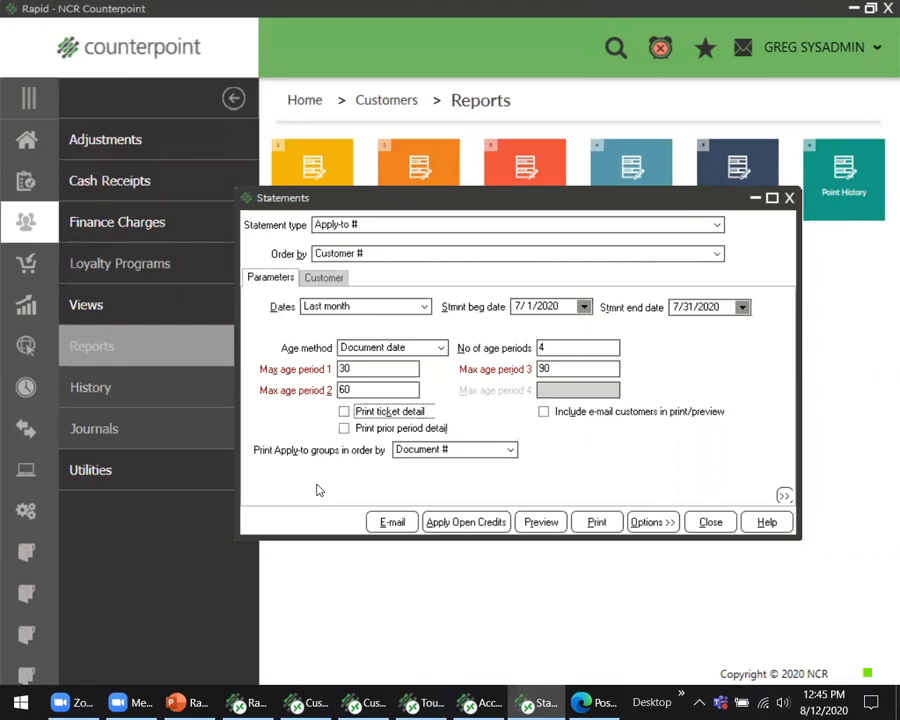
Step: Preview the Apply-to # statement, examine the tickets and payments grouped by apply-to document, and close the preview
click(546, 528)
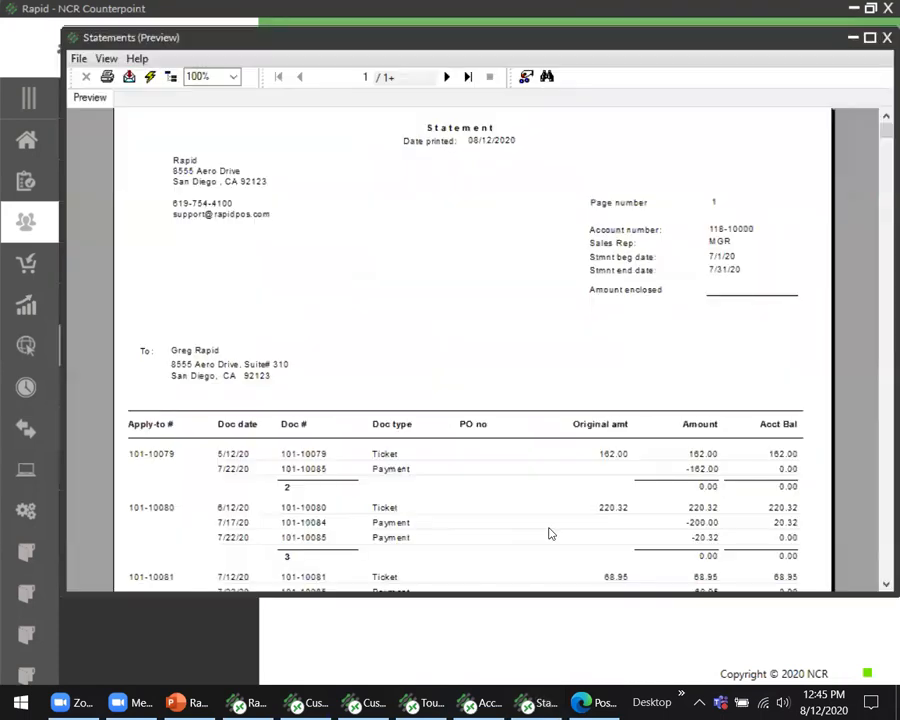
scroll(584, 384, down, 5)
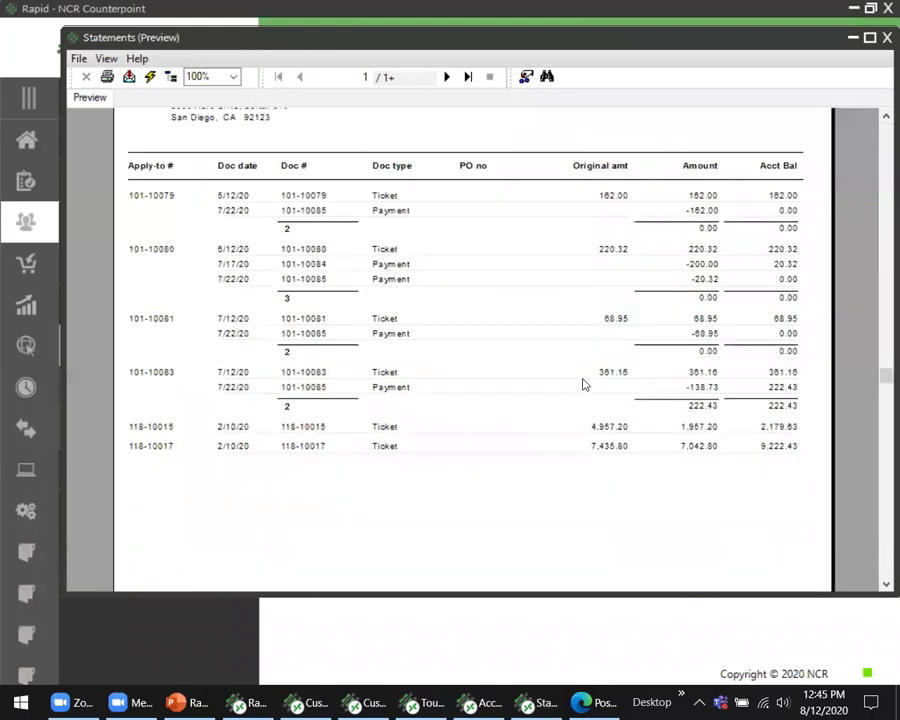
click(869, 37)
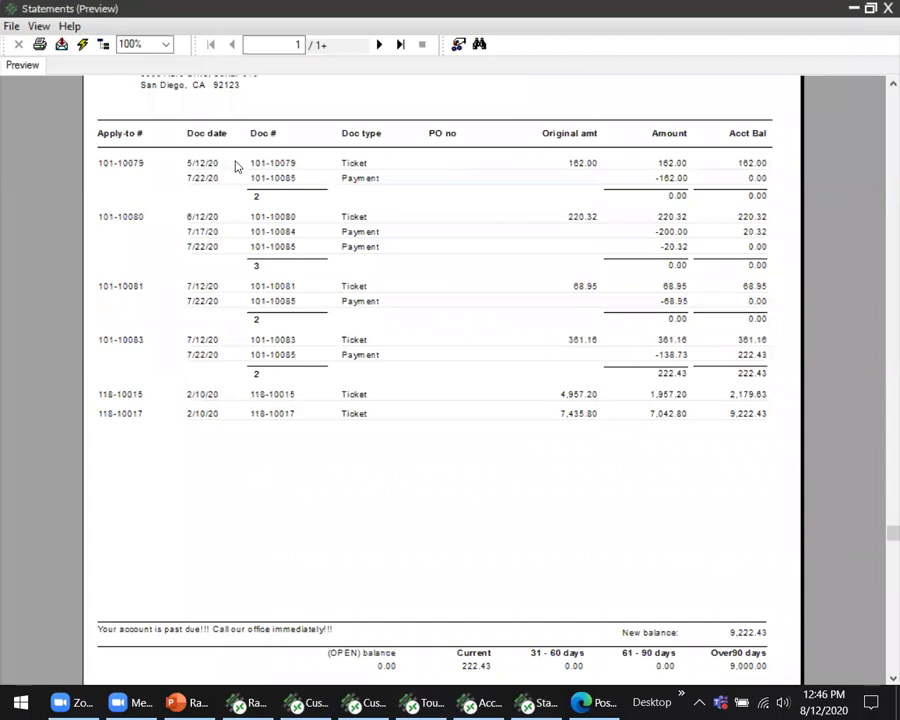
click(391, 186)
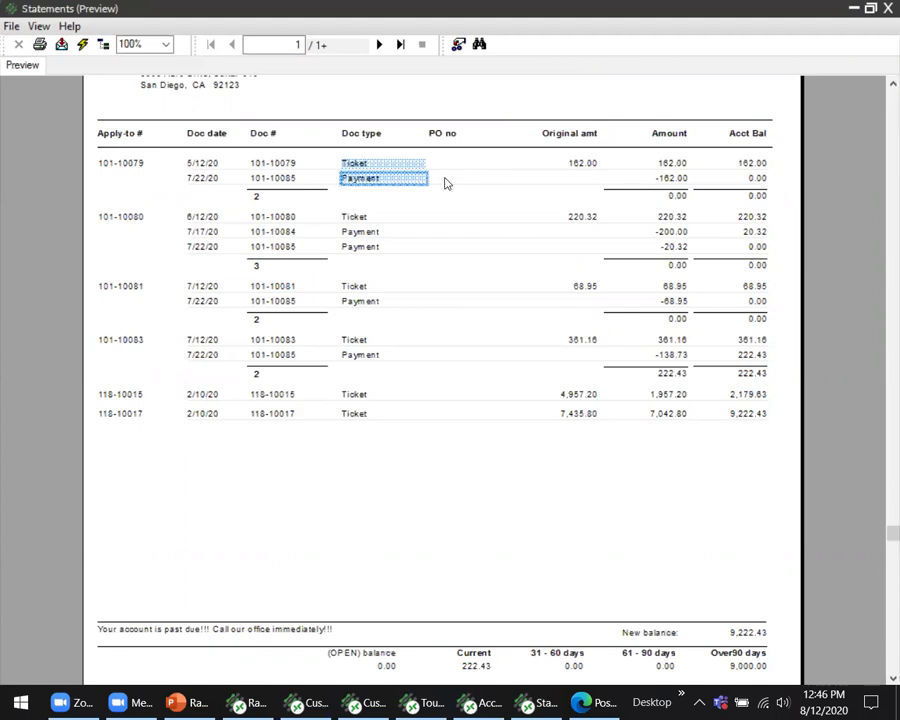
click(487, 163)
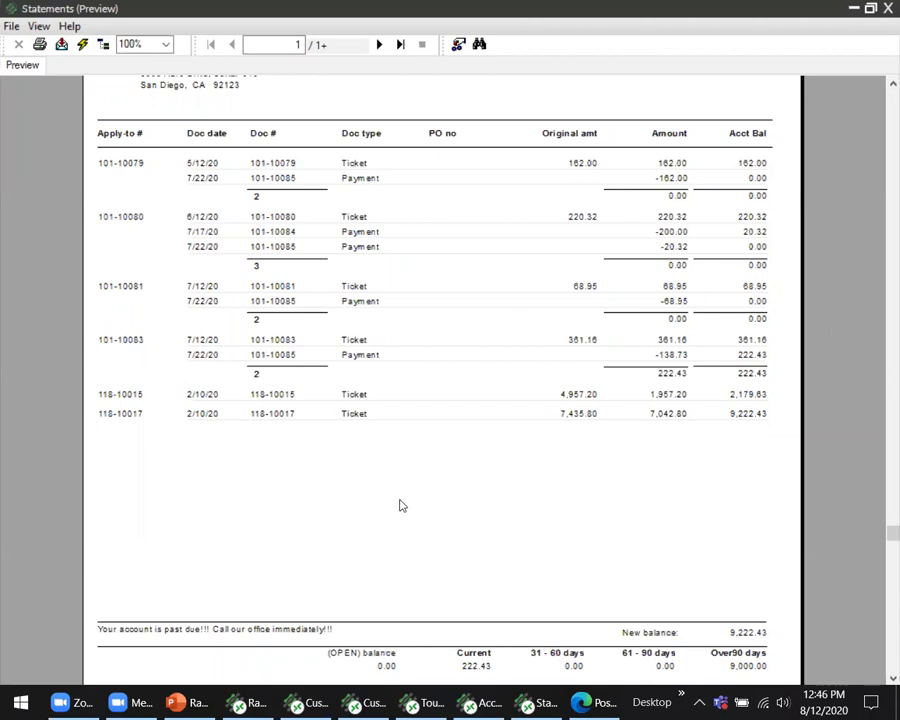
click(885, 8)
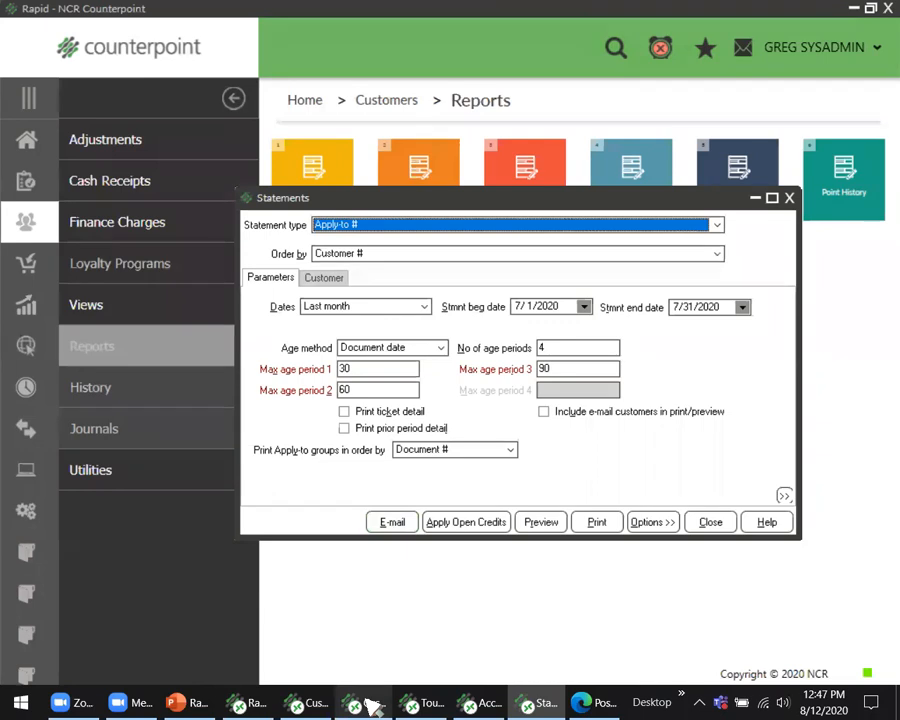
Step: Check the statement and e-mailing settings under A/R Processing in Customer Control, close it, and minimize Statements
mouse_move(372, 706)
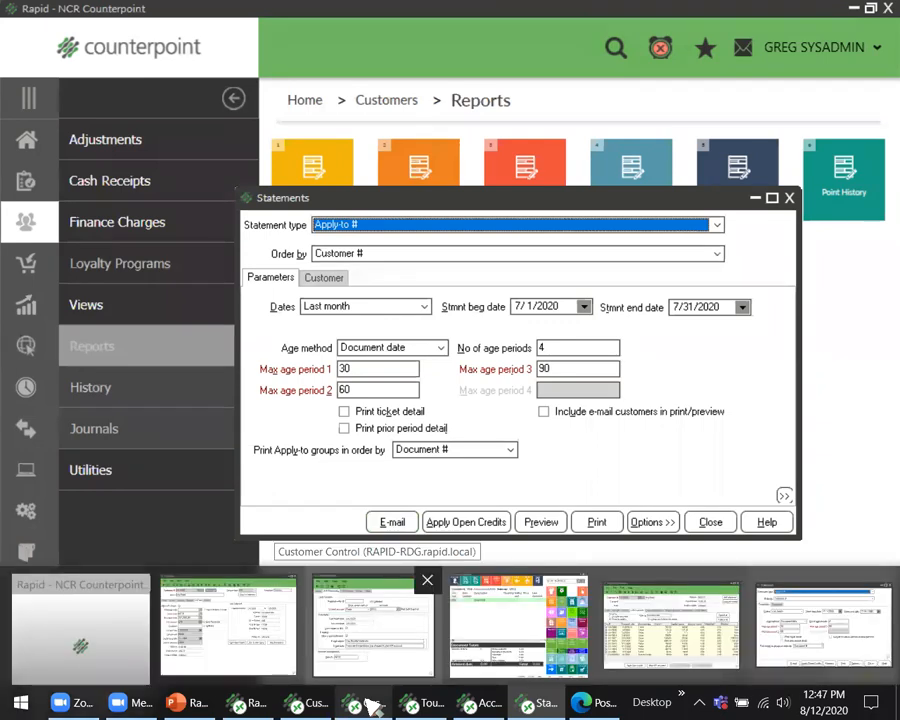
click(370, 704)
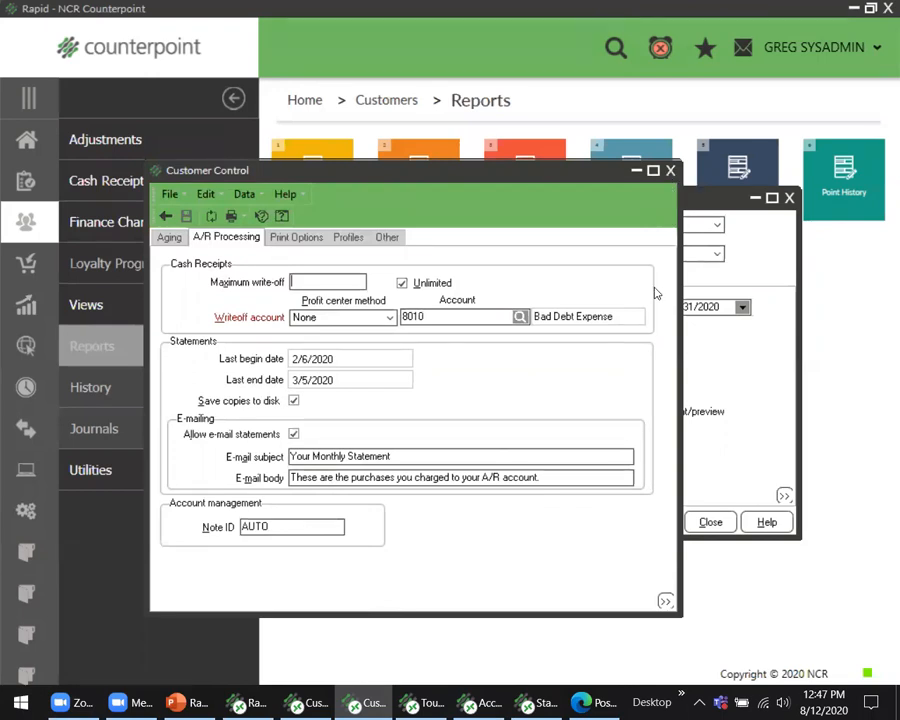
click(671, 171)
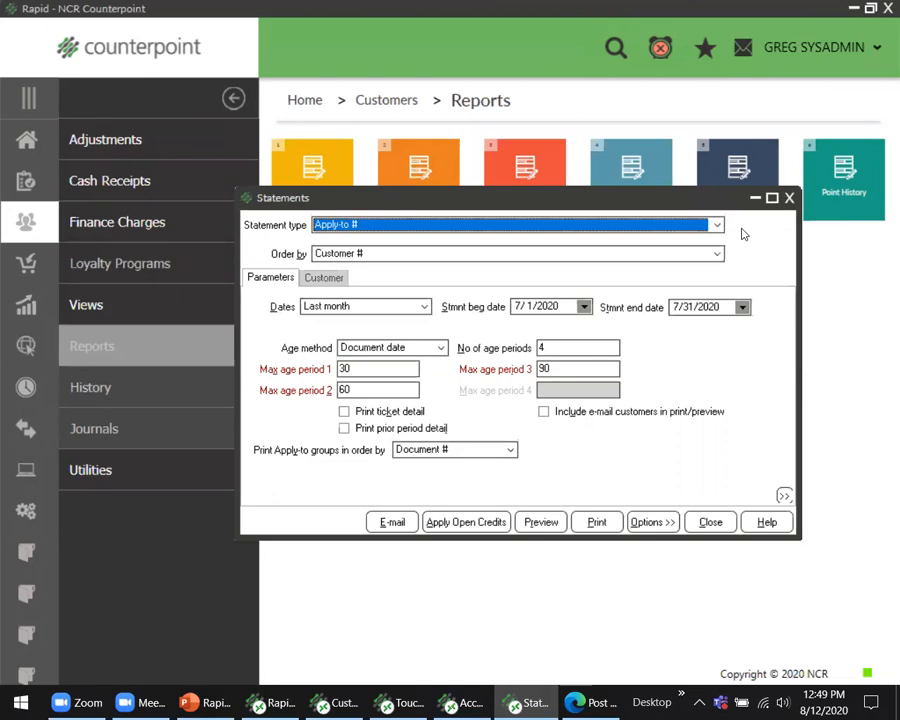
click(757, 202)
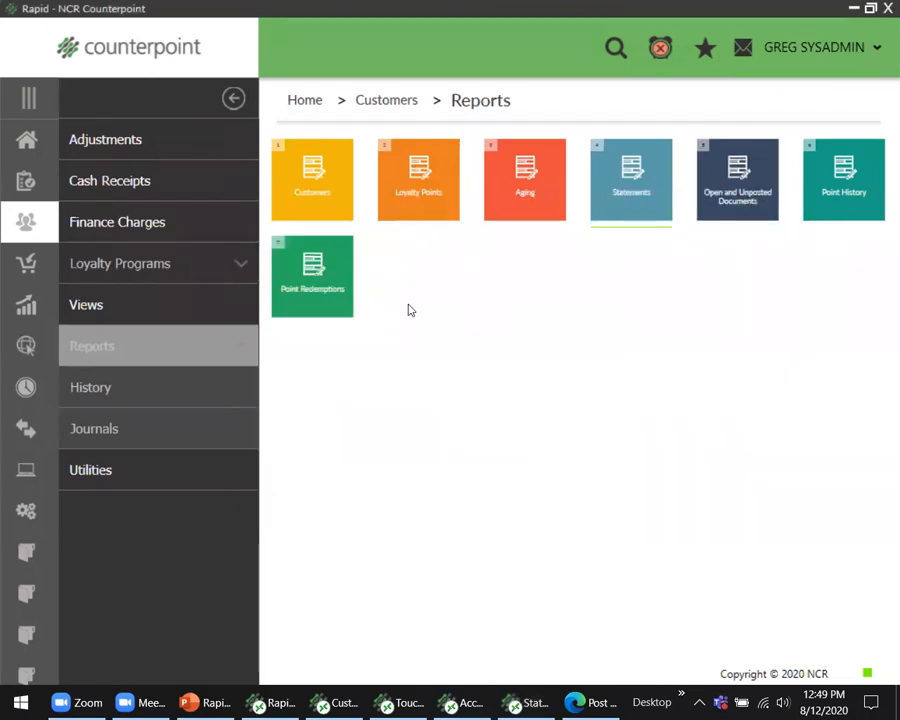
Step: Preview the Customer Aging Detail report as of the end of last month, review it to the end, and close the preview
click(519, 212)
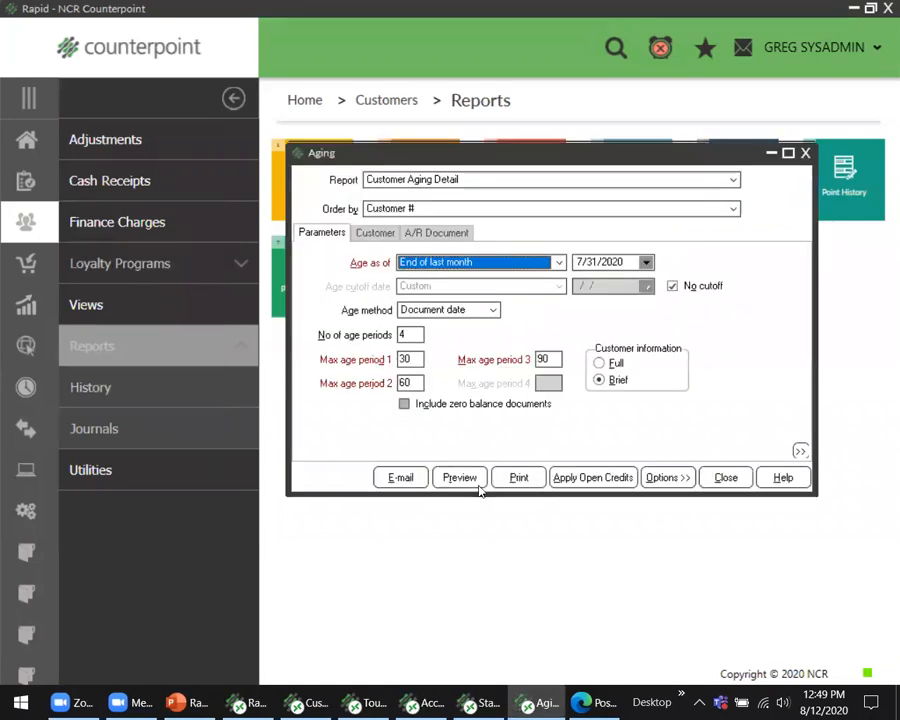
click(452, 474)
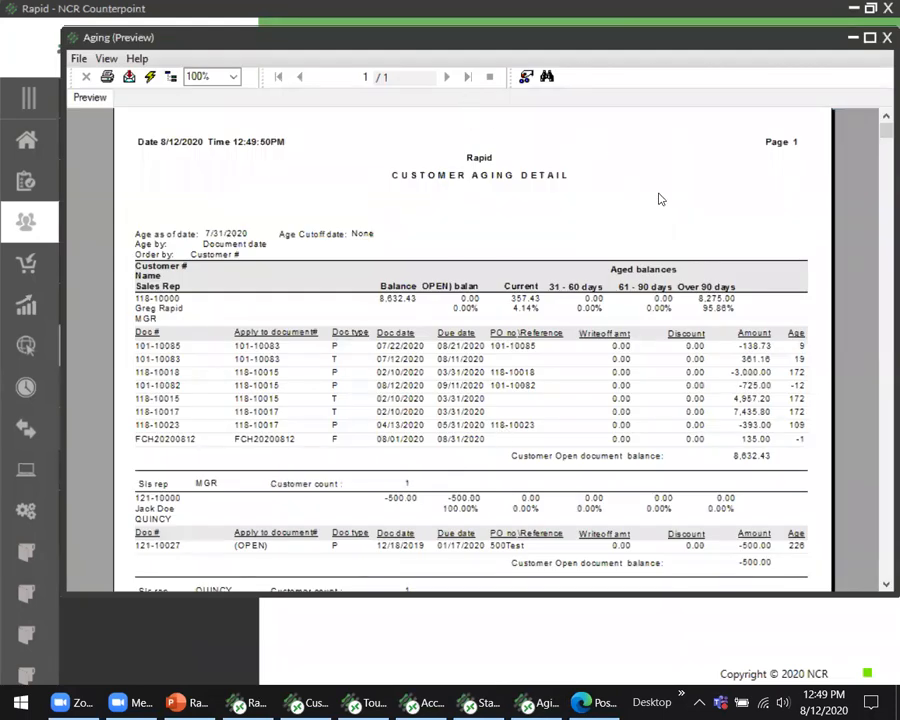
scroll(659, 197, down, 10)
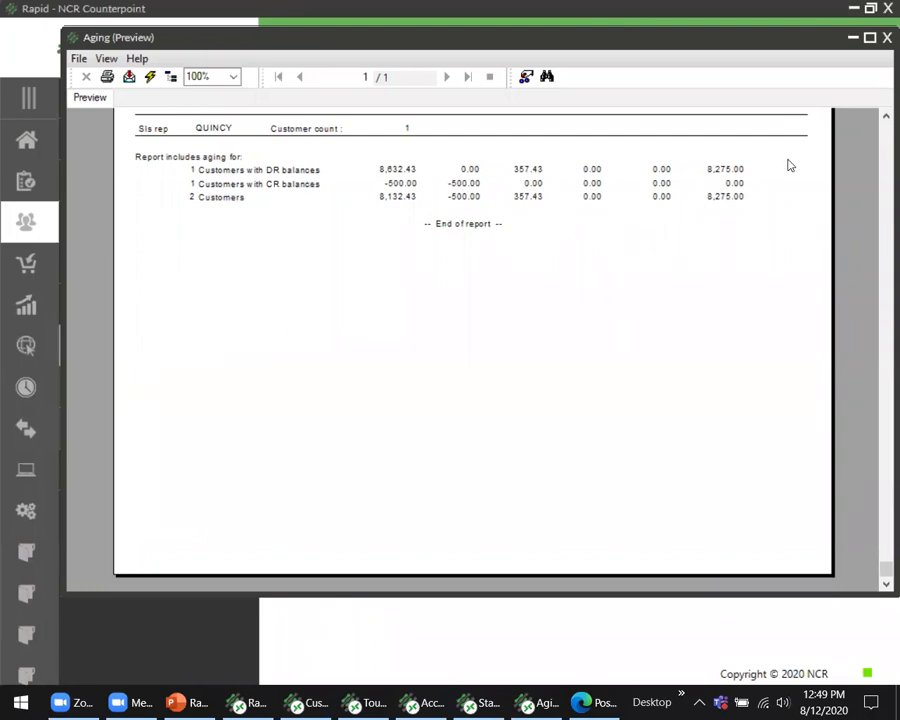
click(772, 270)
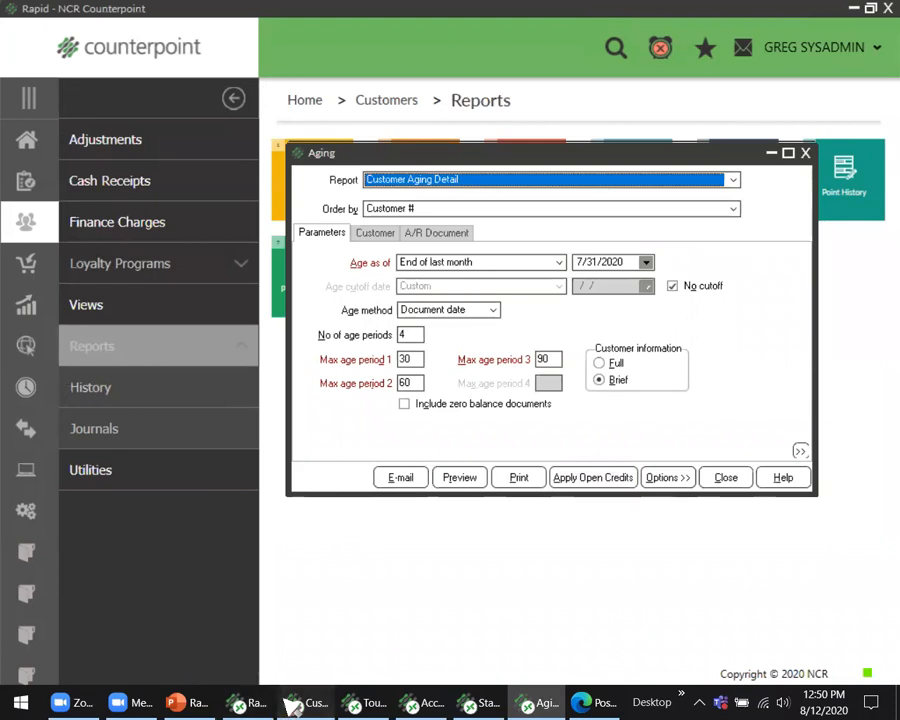
Step: Turn off Allow A/R charges on the open customer record and save it, and re-enable the option with another save
click(300, 703)
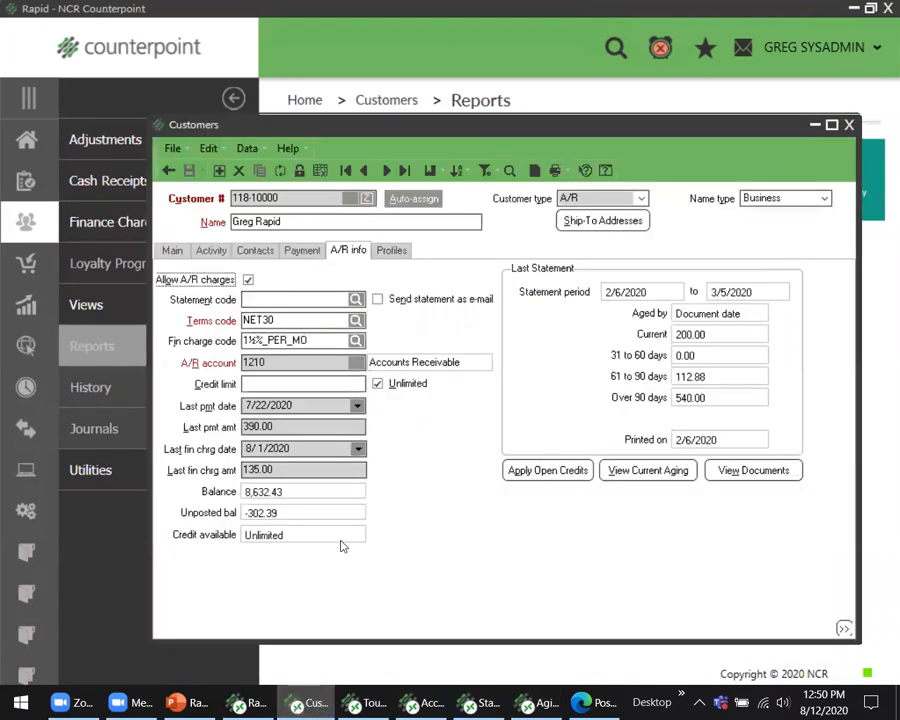
click(249, 280)
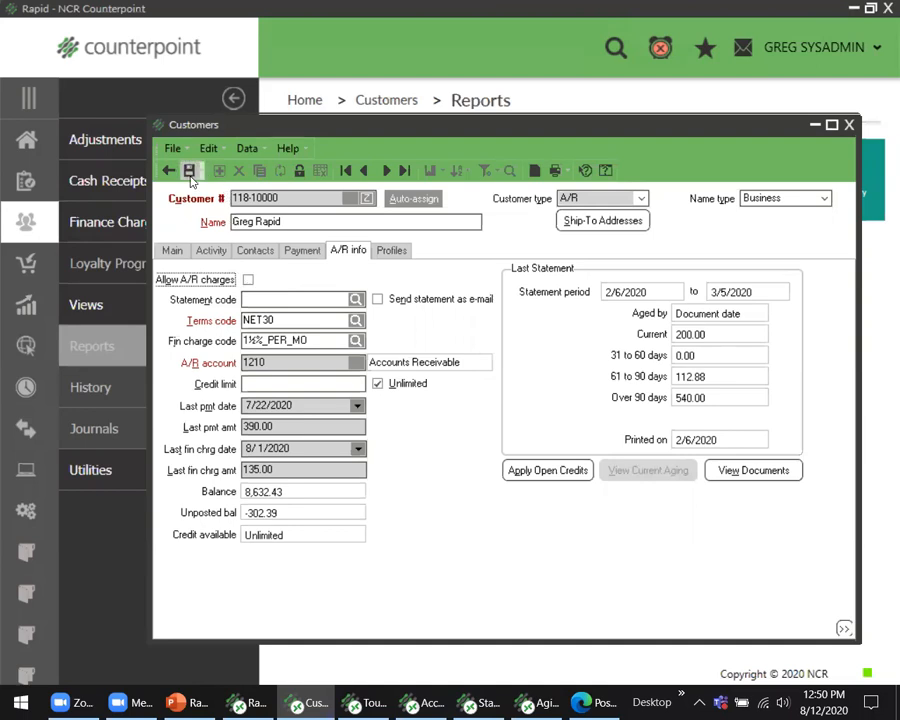
click(190, 172)
click(248, 280)
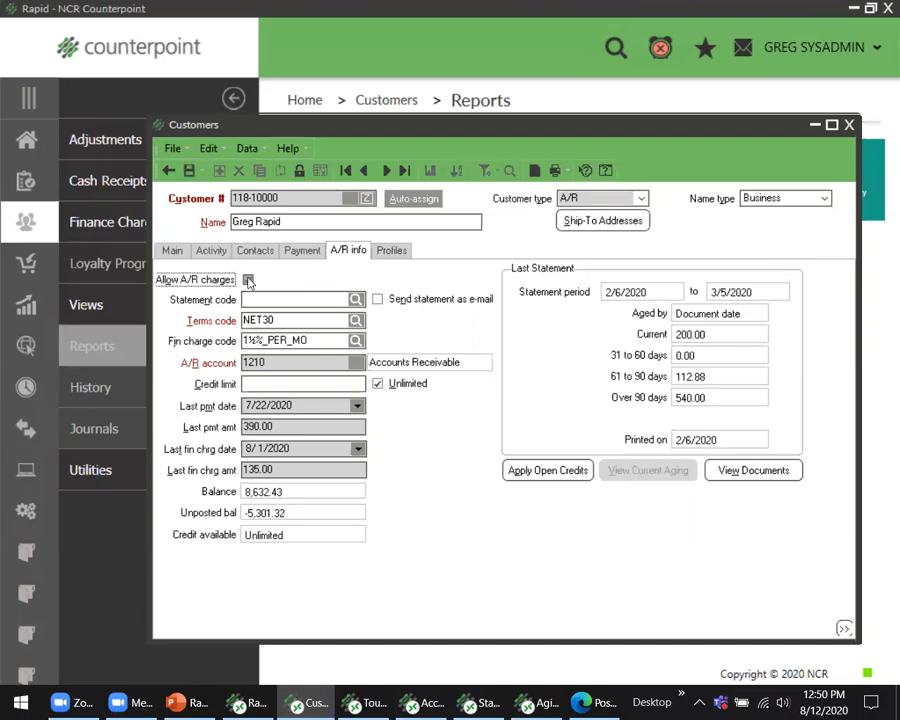
click(189, 171)
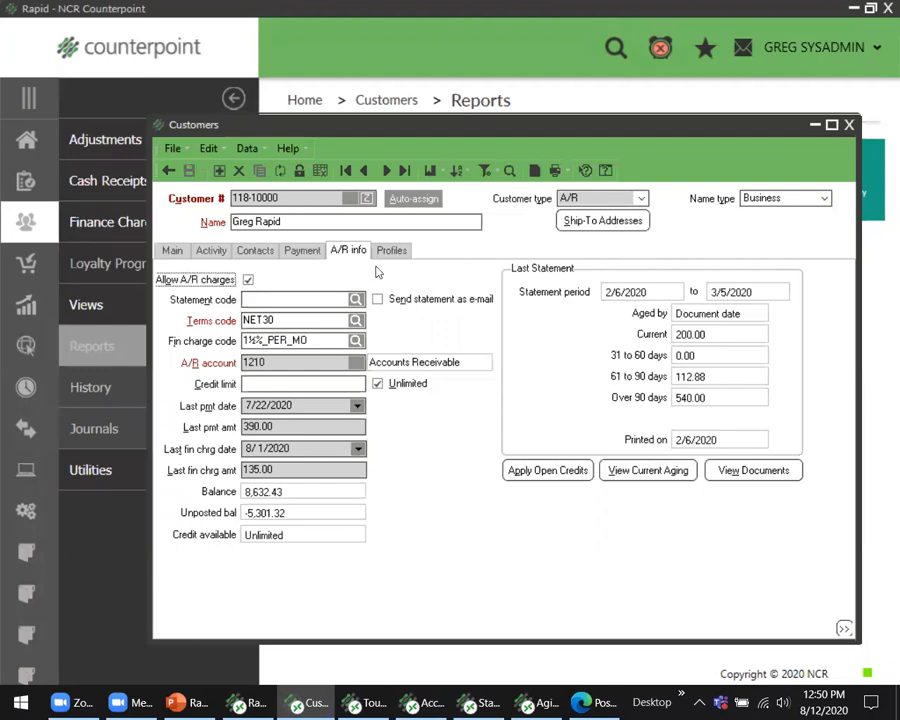
Step: Check the customer's main details, including finance charge code and balances, and minimize the Customers and Aging windows
click(170, 252)
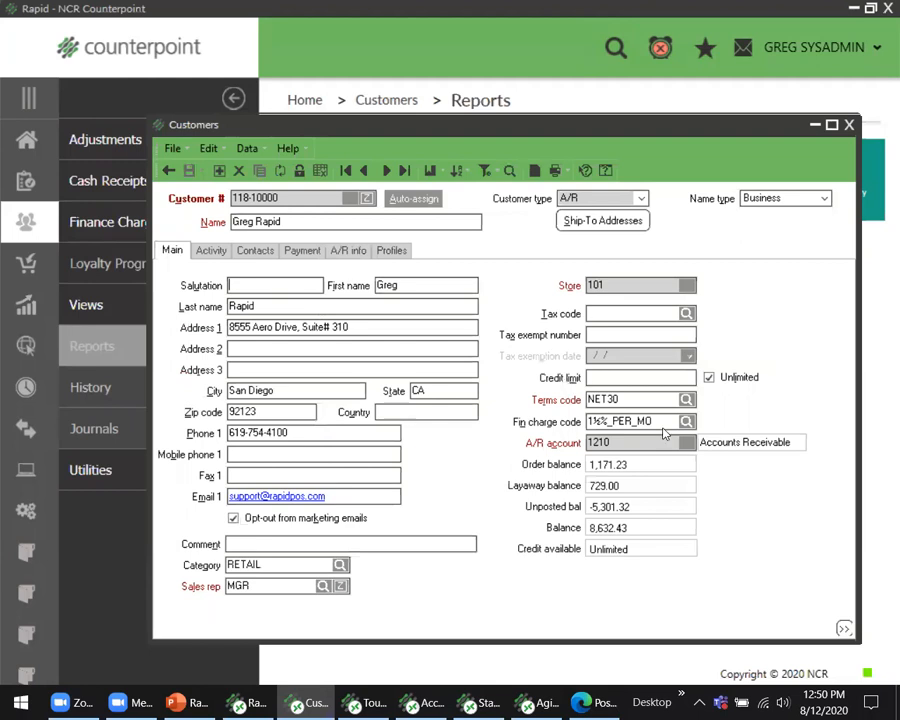
click(814, 126)
click(770, 155)
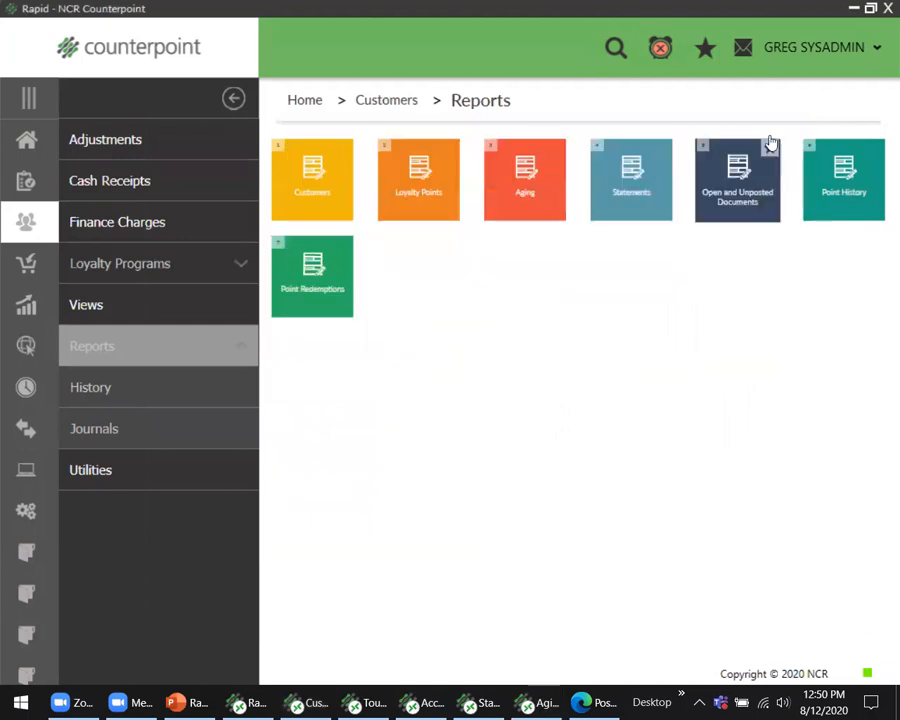
Step: Open Calculate Finance Charges, preview the charges with the End of last month cutoff, and close the preview
click(95, 232)
click(318, 177)
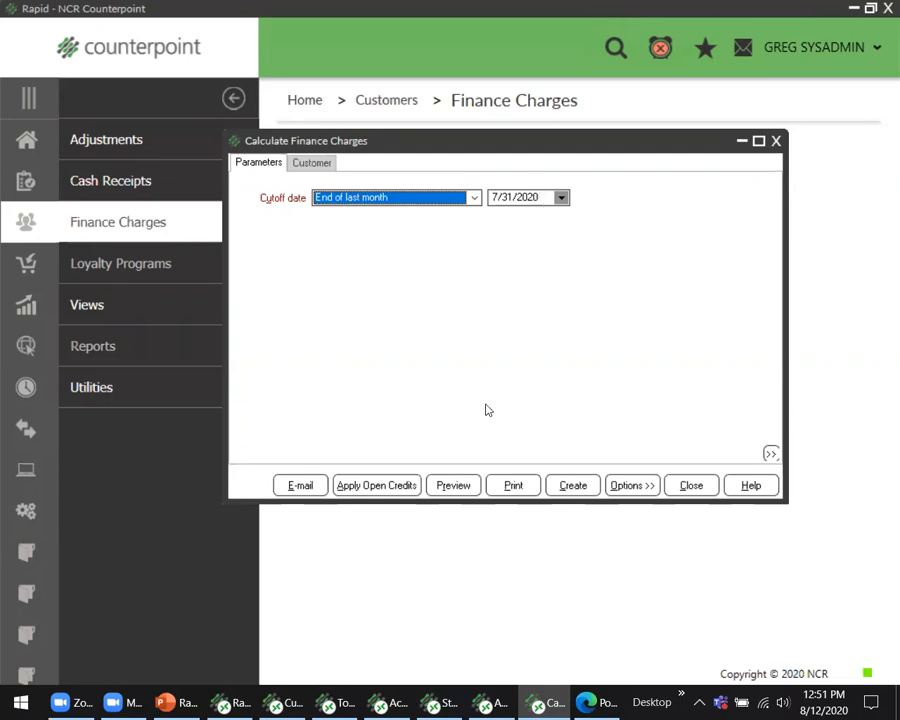
click(453, 486)
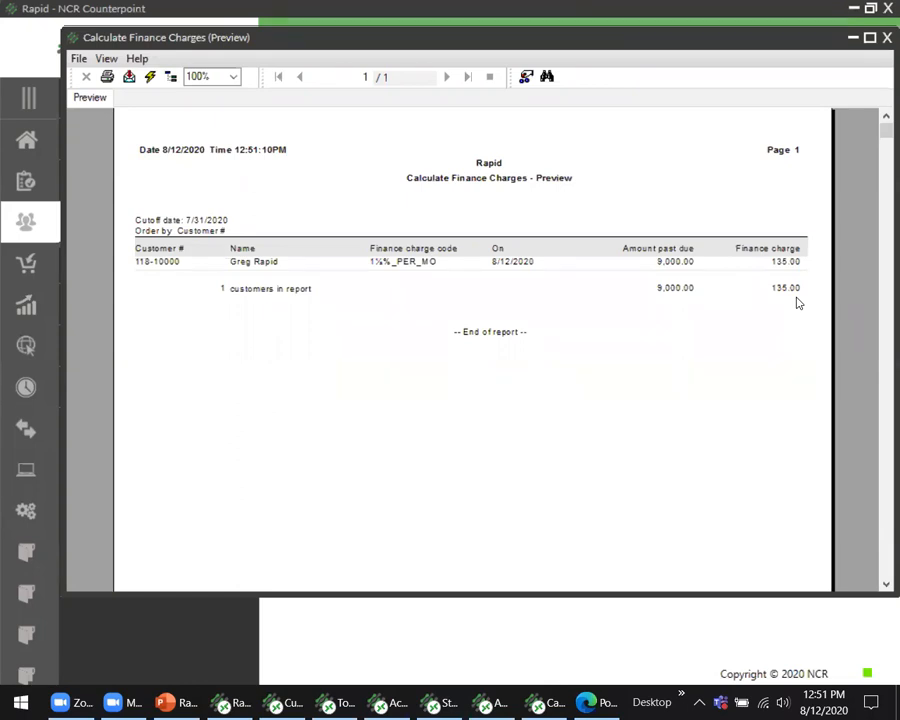
click(884, 40)
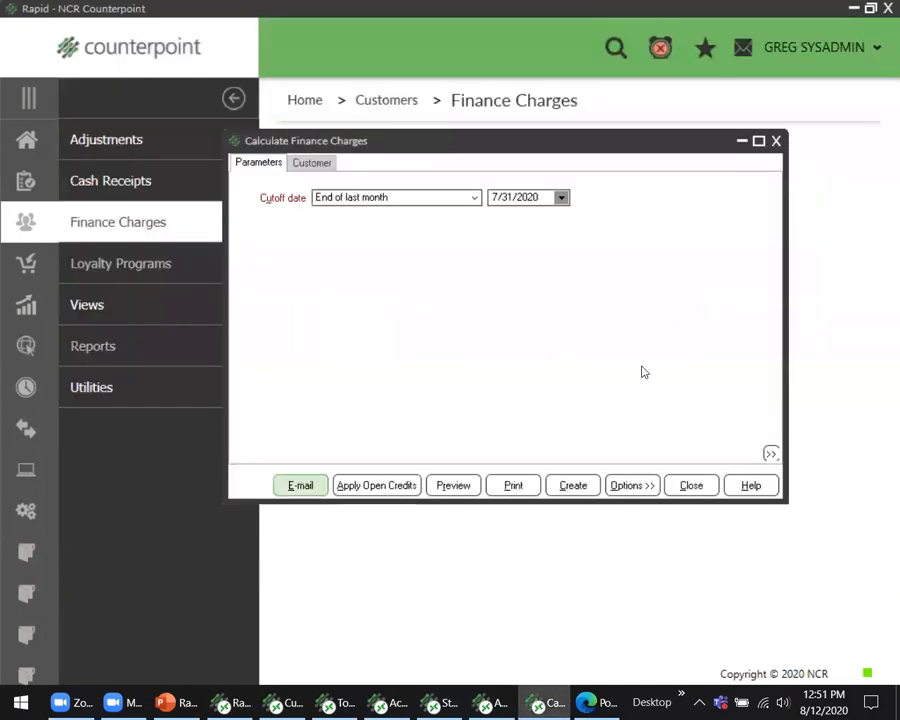
Step: Start creating finance charge documents for the end-of-last-month cutoff and set the document date to 7/31/2020
click(575, 486)
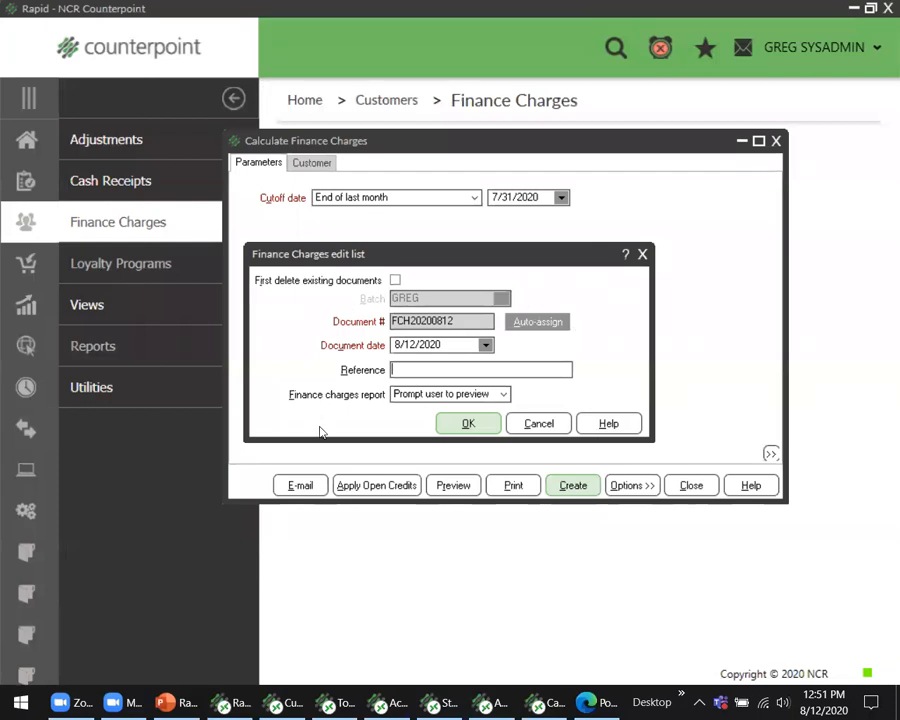
click(485, 345)
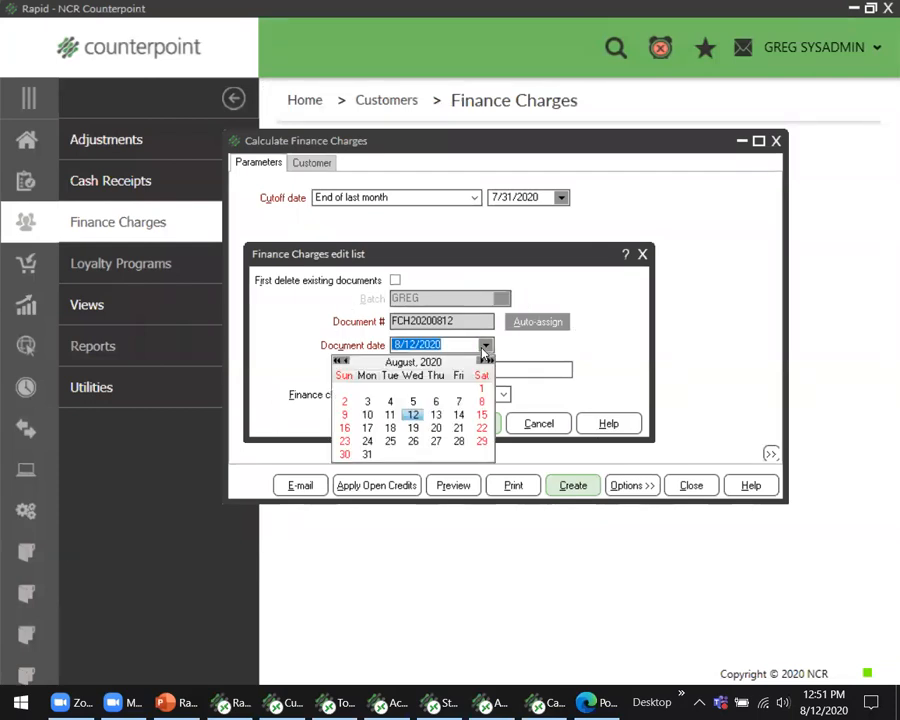
click(348, 363)
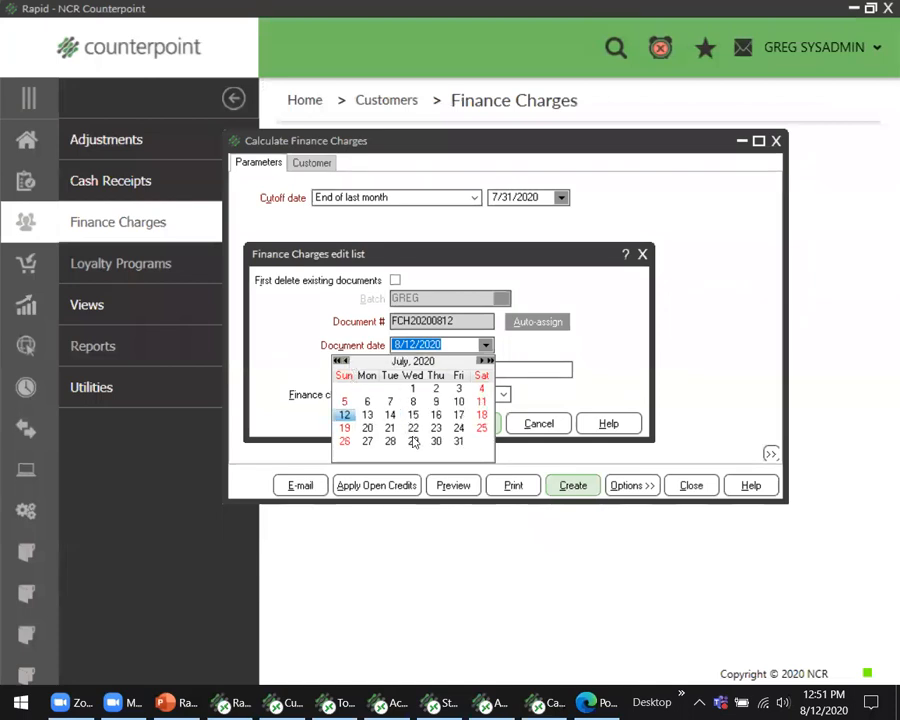
click(459, 441)
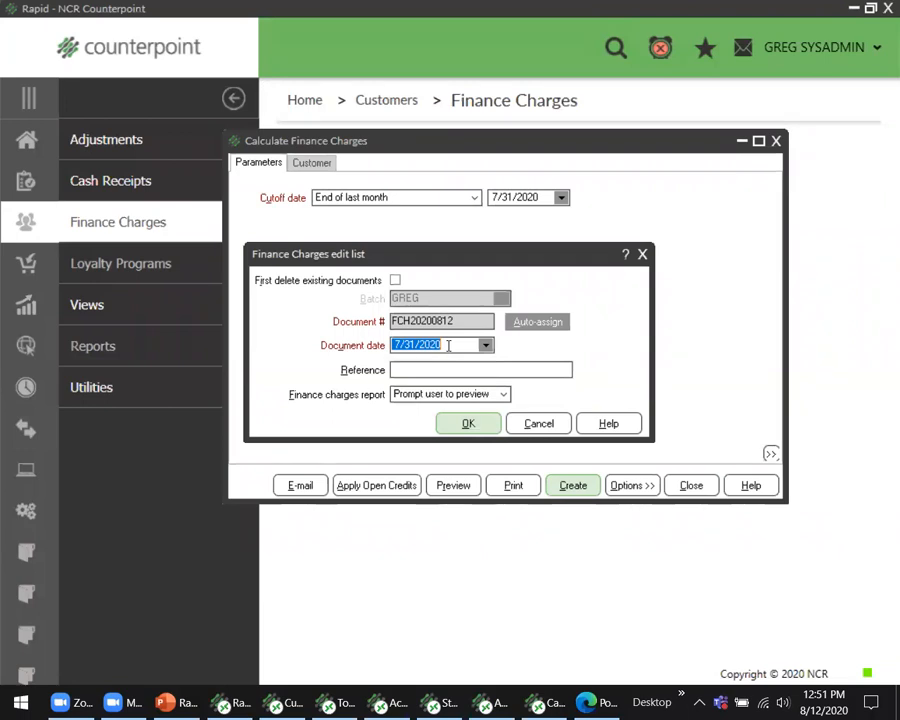
key(Up)
key(Down)
click(468, 345)
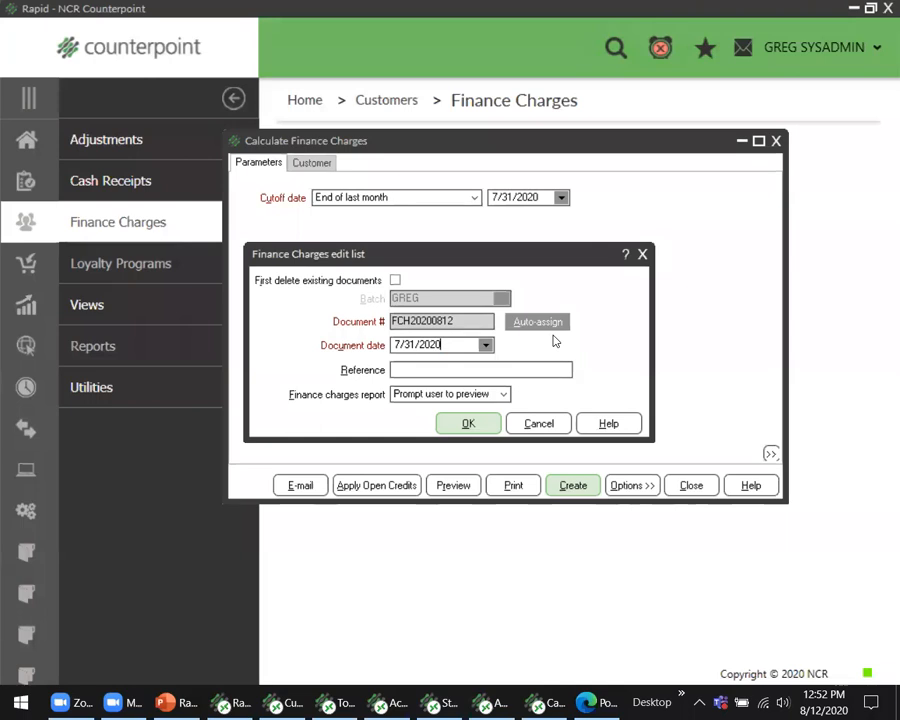
Step: Create the finance charge transactions after closing their preview, skip the edit list report, and close Calculate Finance Charges
click(468, 423)
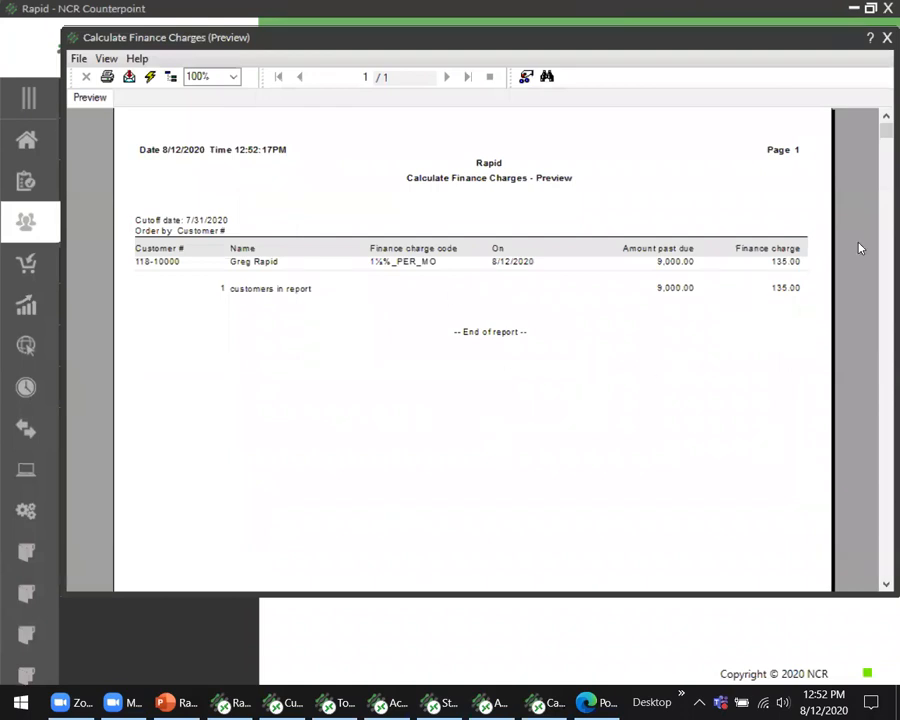
click(884, 38)
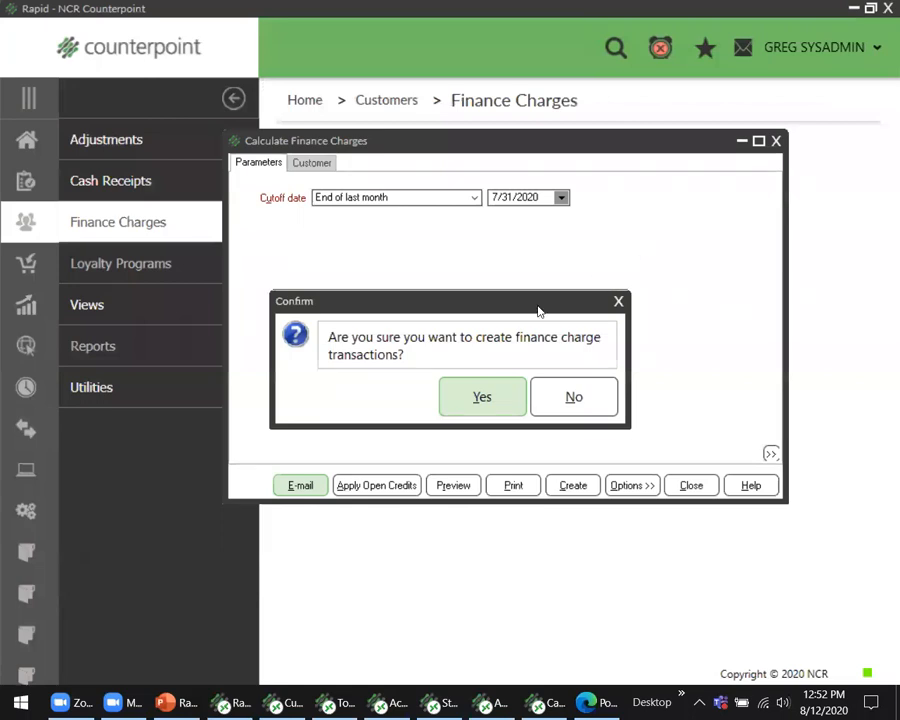
click(466, 397)
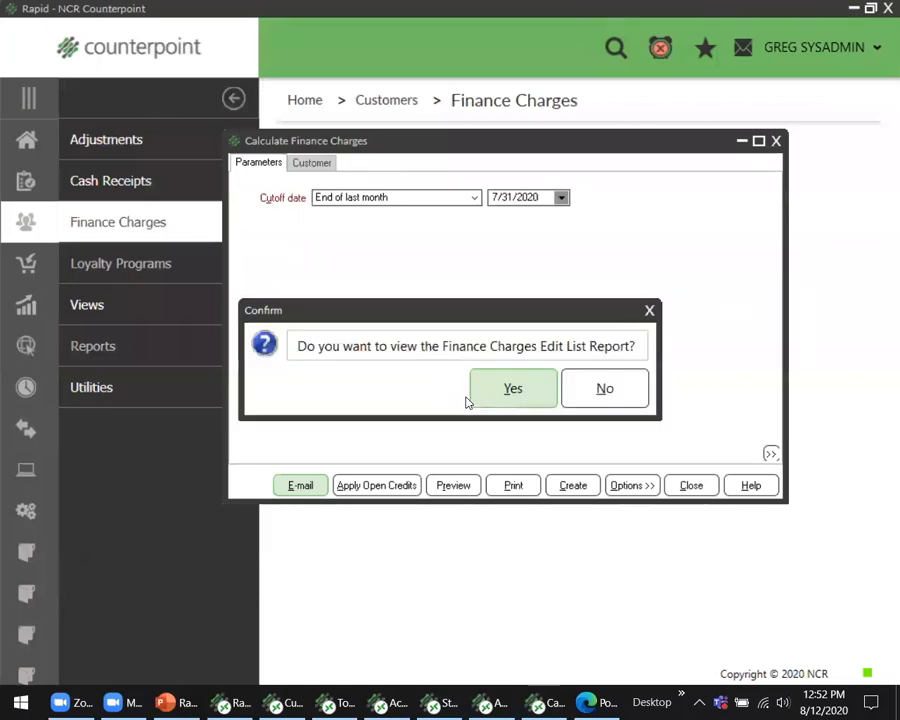
click(616, 388)
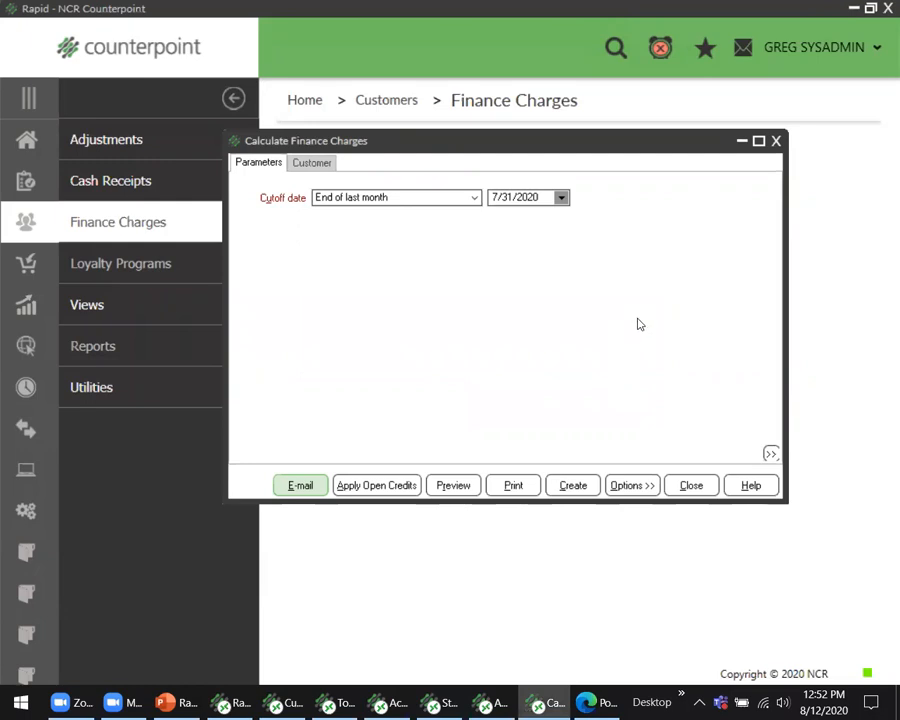
click(691, 485)
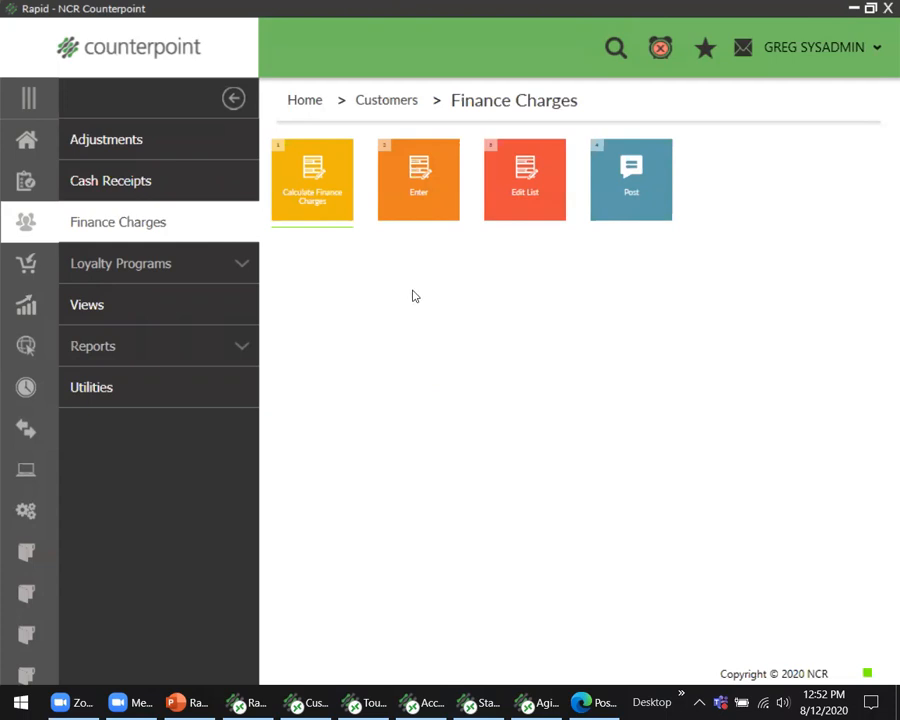
click(417, 203)
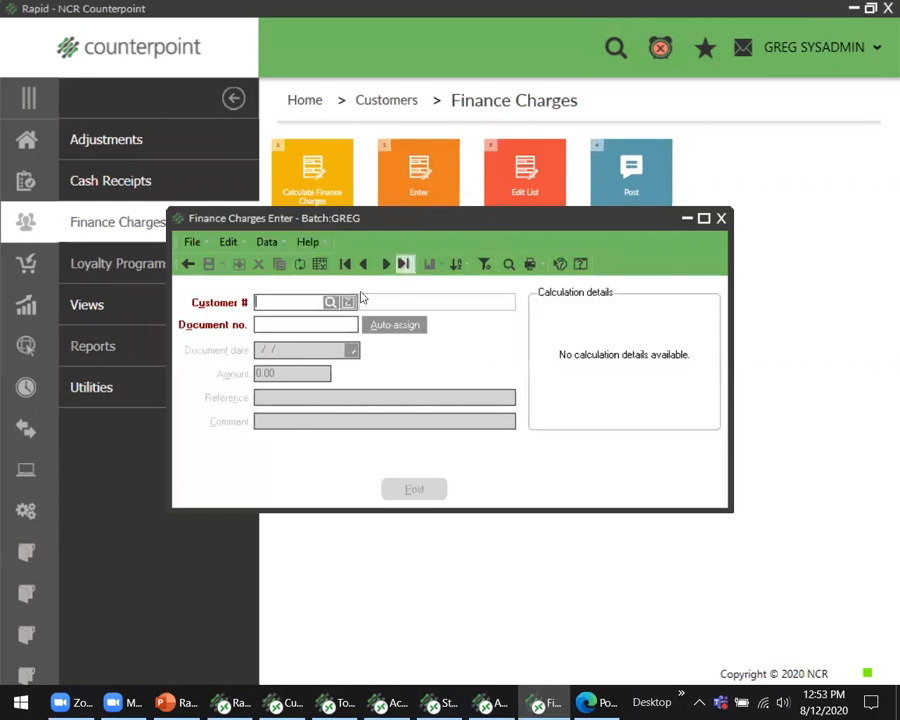
click(330, 302)
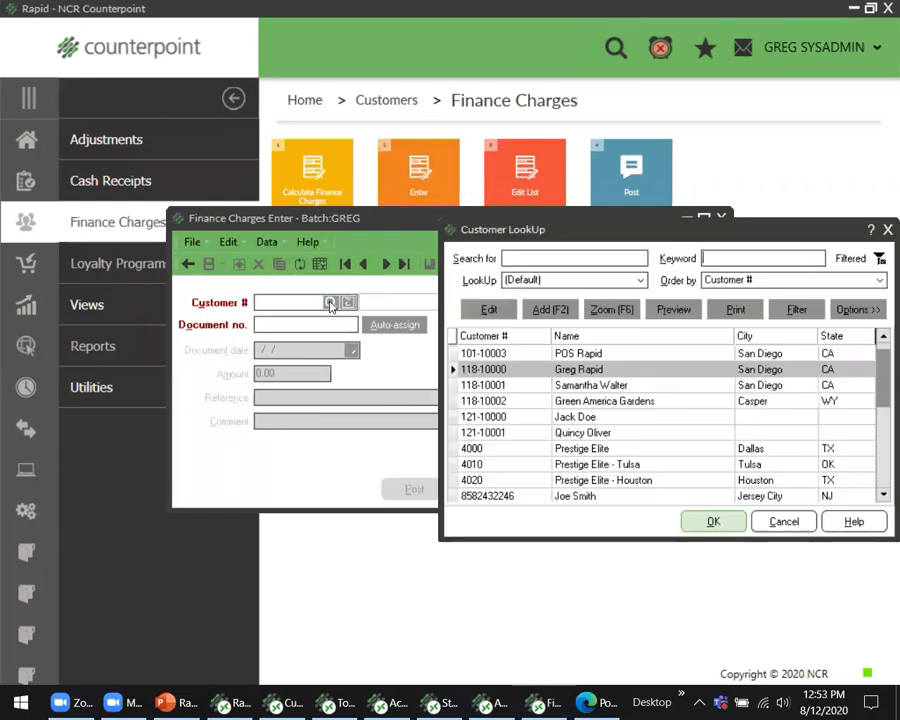
click(712, 521)
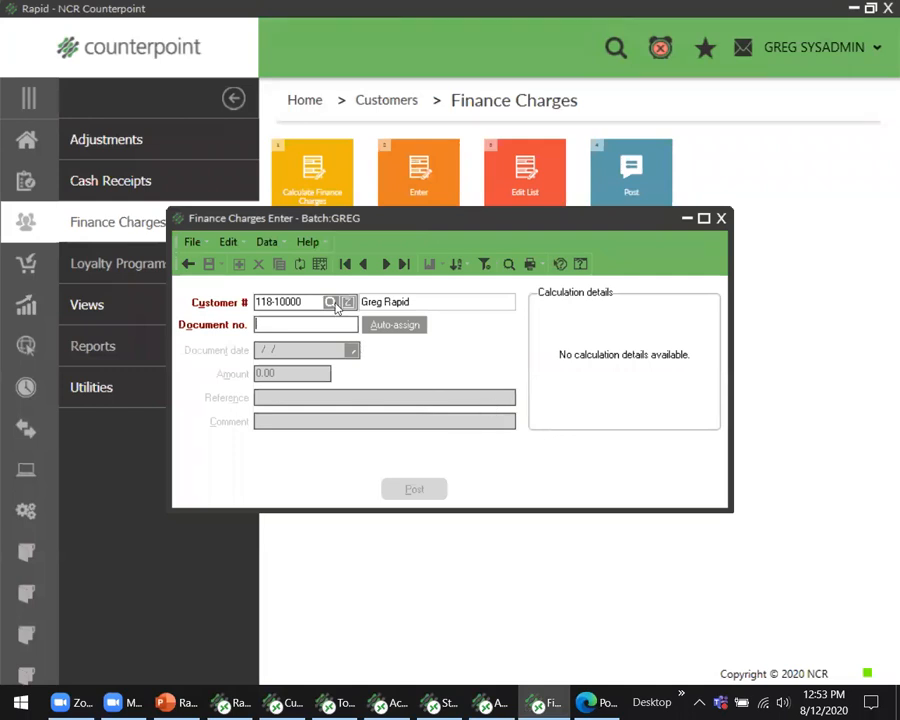
click(188, 266)
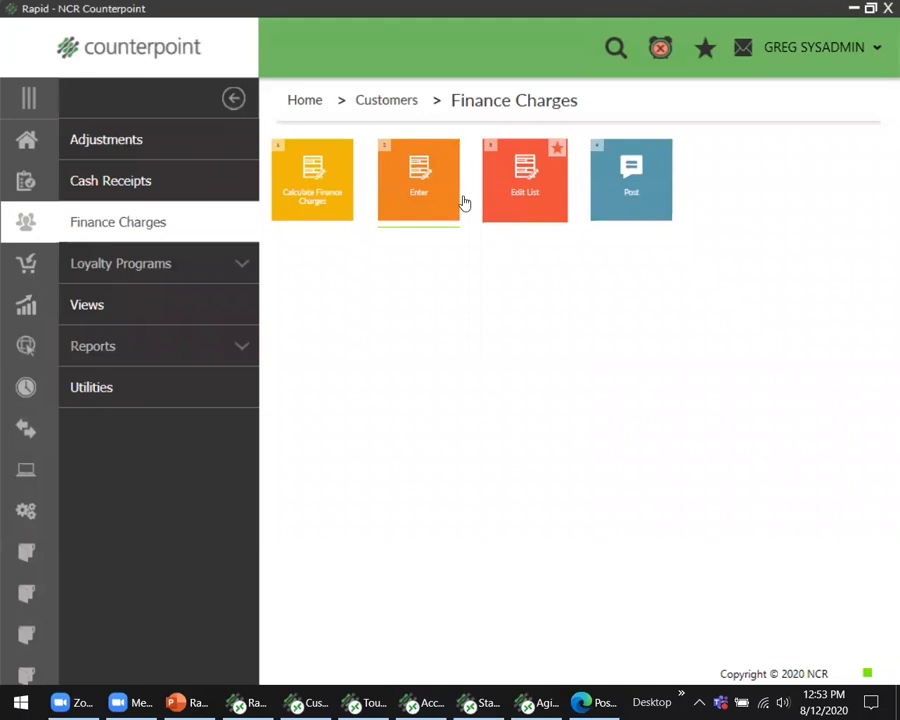
Step: Open the calculated finance charge document in Finance Charges Enter, set its amount to 25, save it, and close the window
click(418, 195)
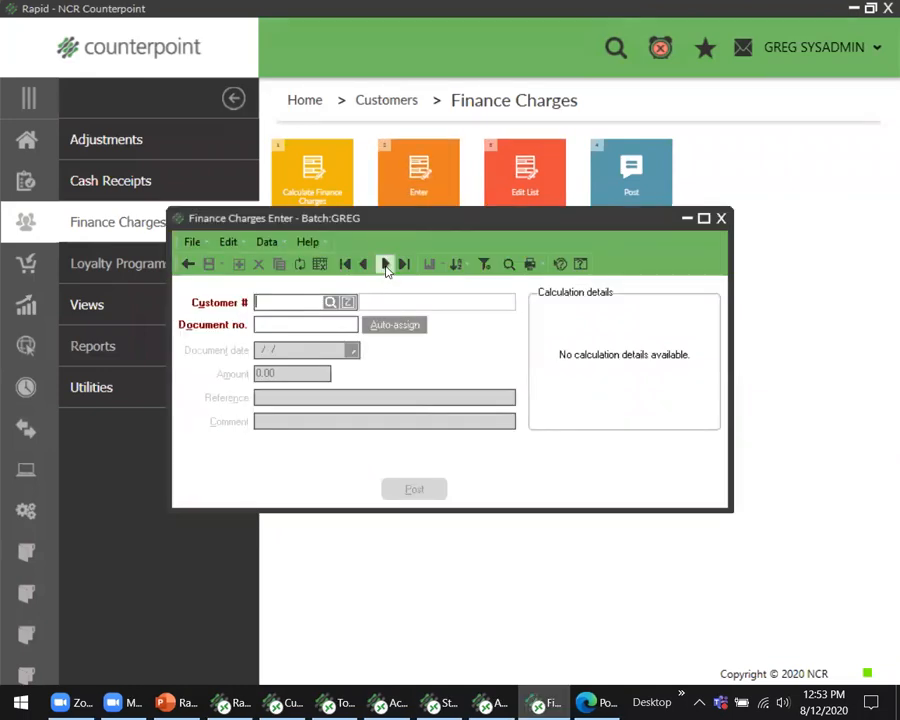
click(385, 265)
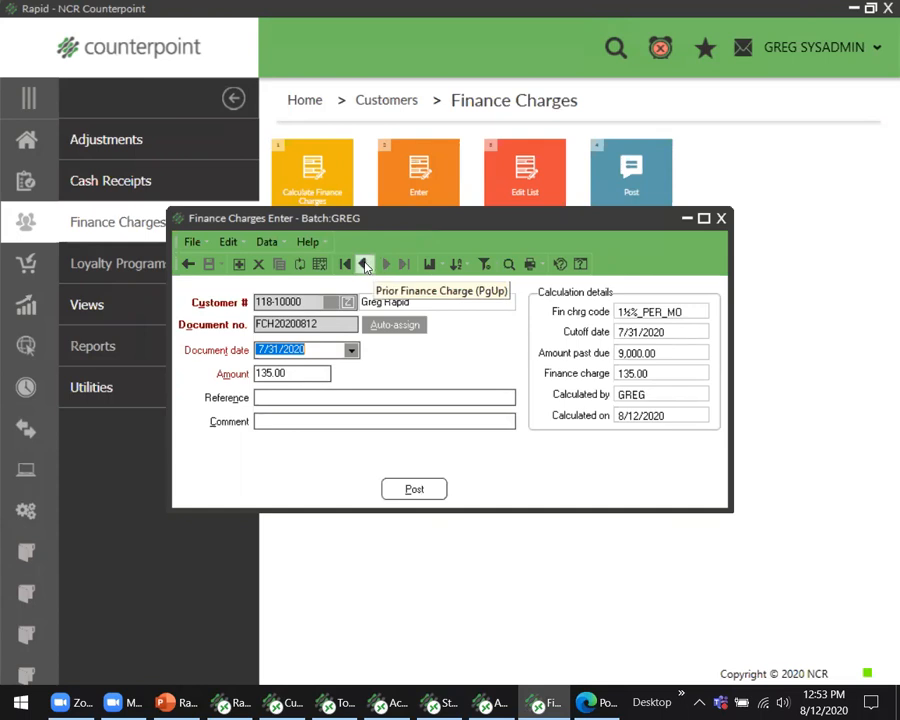
drag(302, 376, 217, 378)
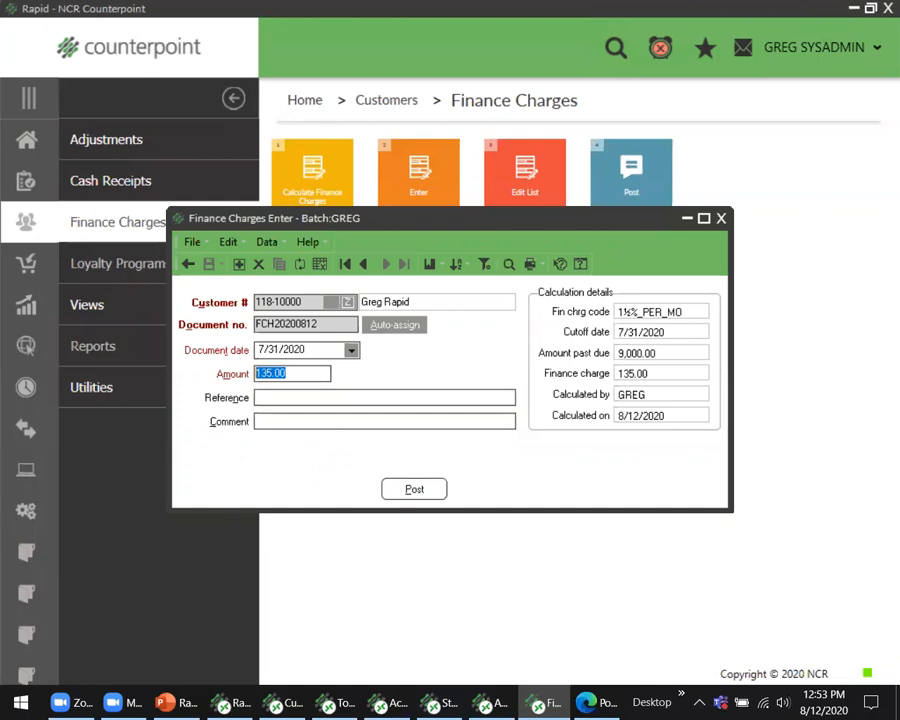
text(25)
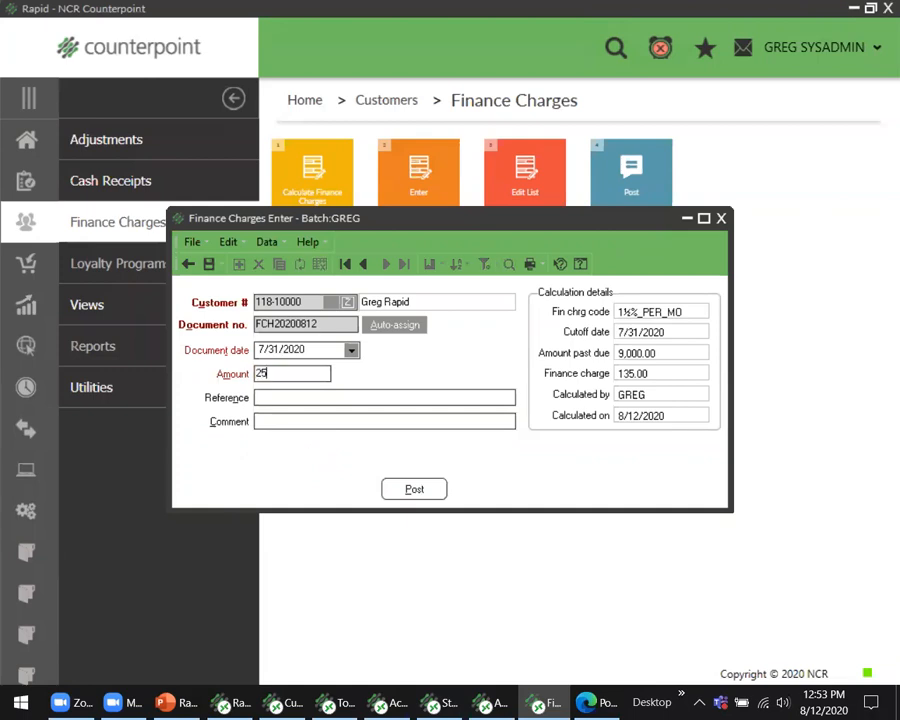
click(214, 270)
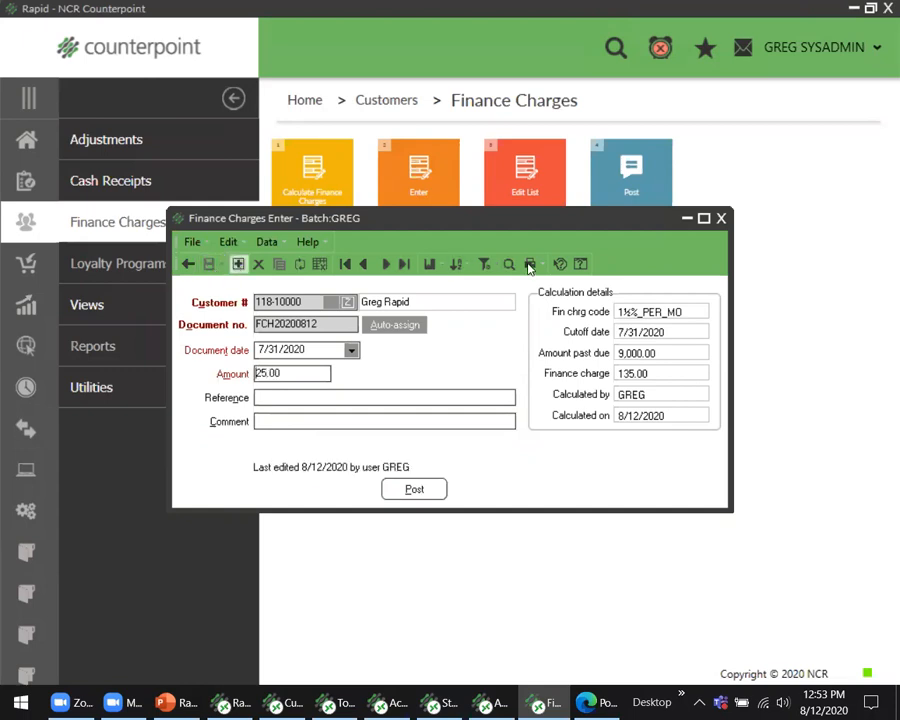
click(721, 217)
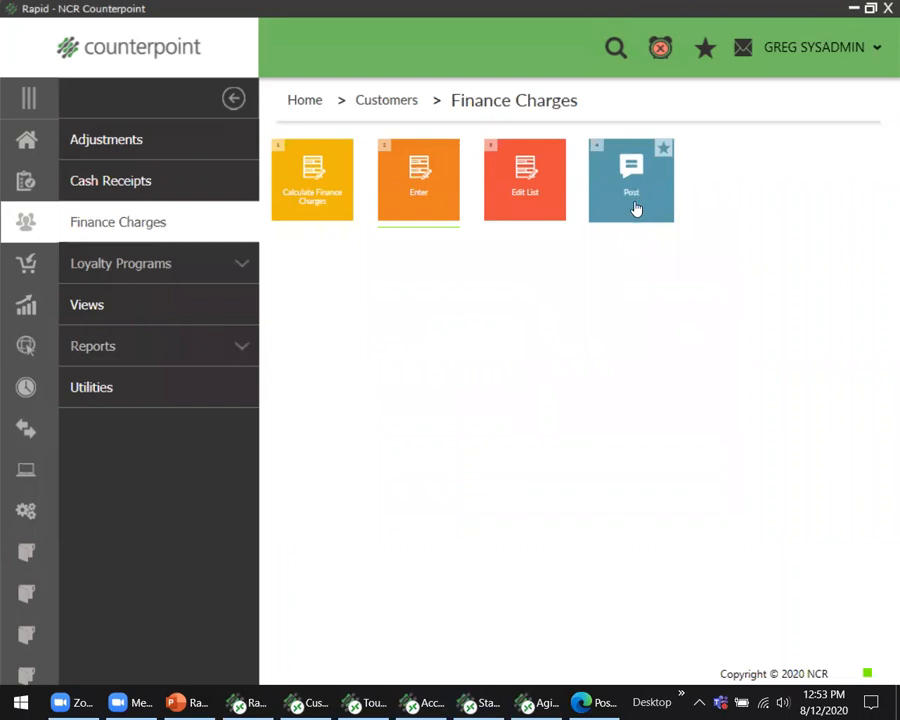
Step: Post the finance charges, view the Finance Charges Journal, and close the journal preview
click(636, 206)
click(448, 394)
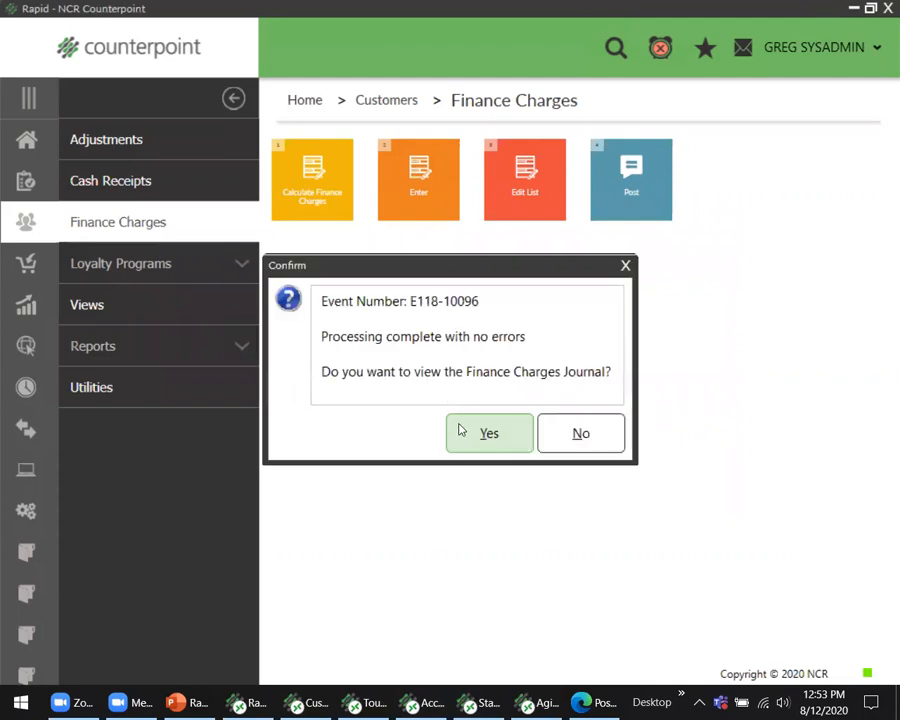
click(461, 430)
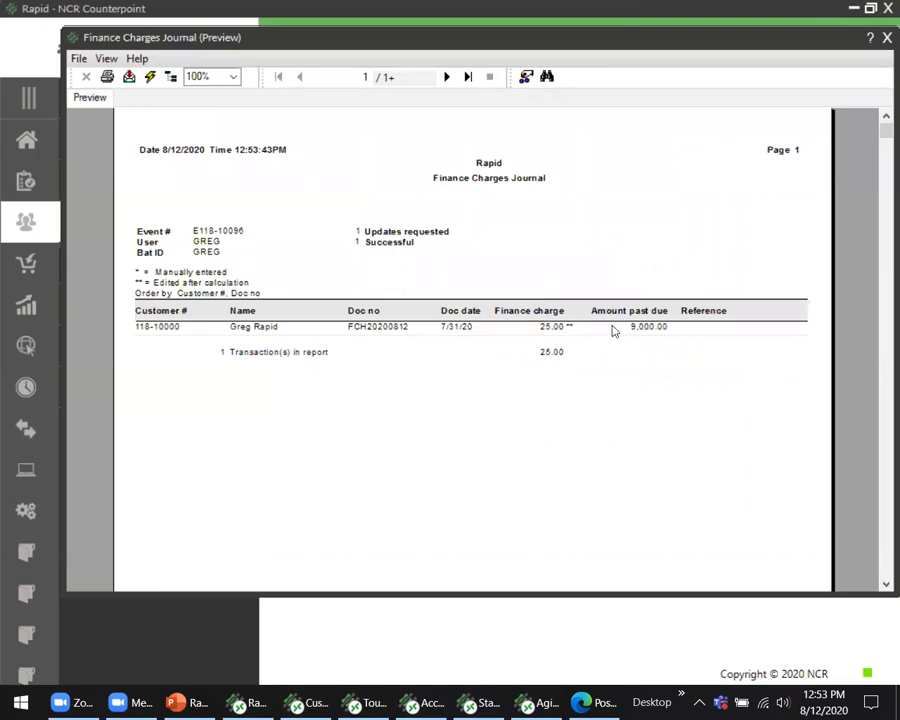
click(886, 38)
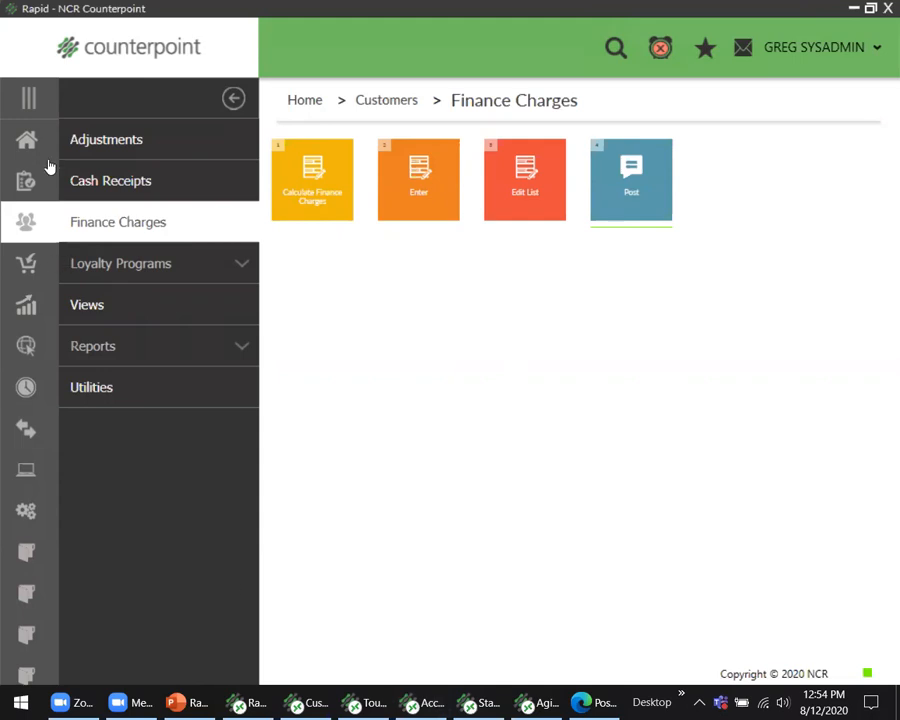
Step: Dismiss the meeting reminder and open the Aging report from the customer reports
click(26, 139)
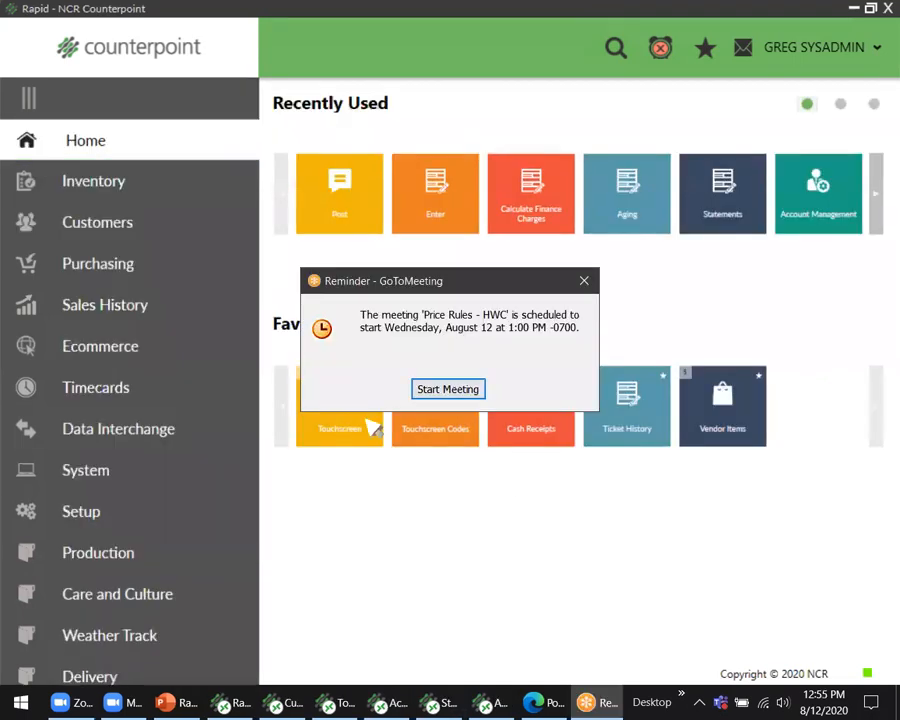
click(584, 281)
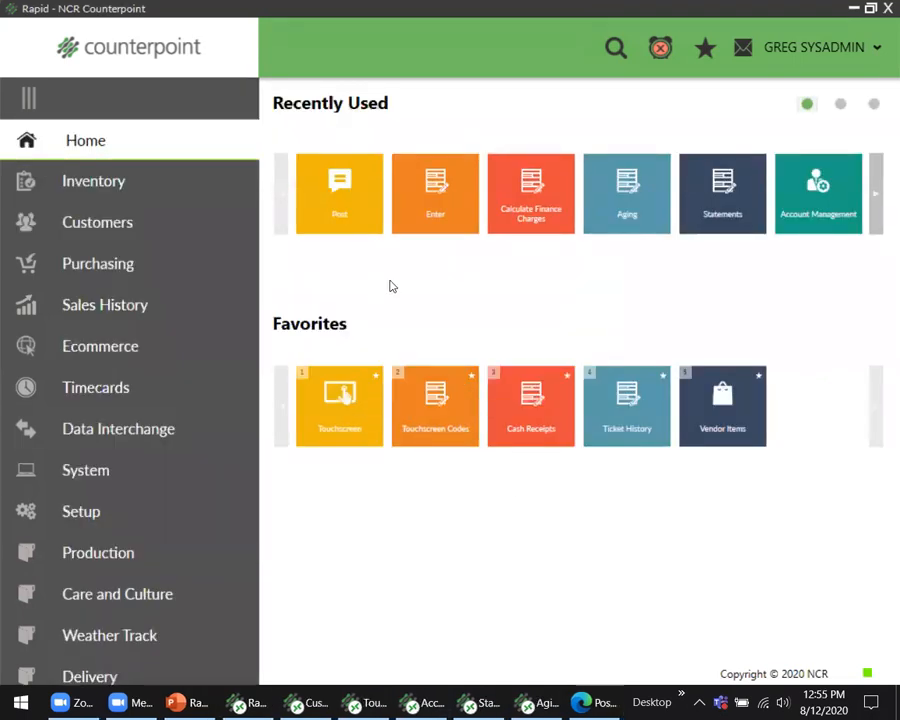
click(80, 228)
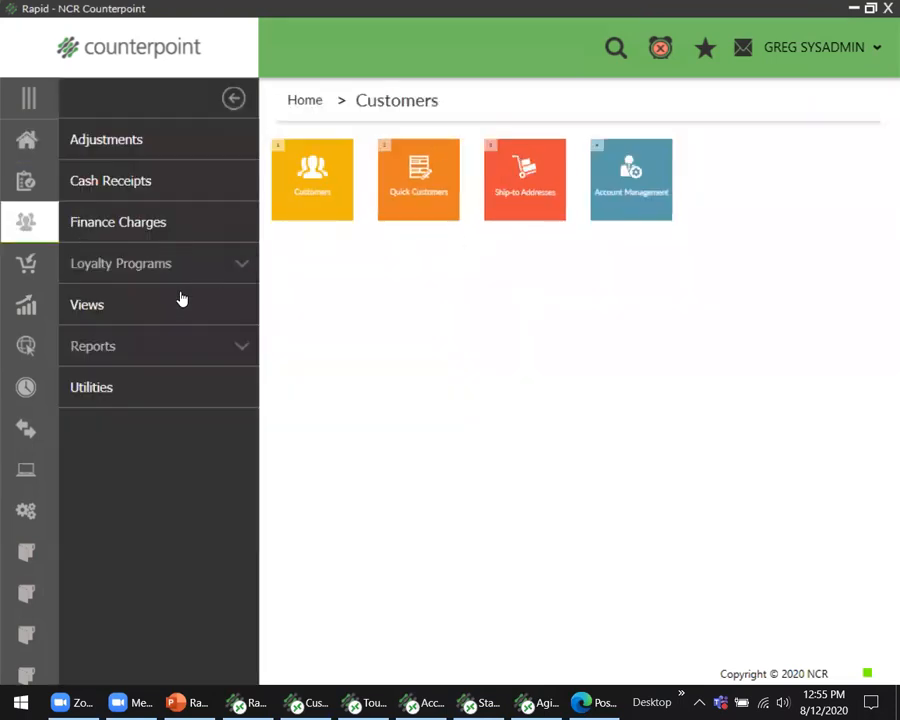
click(128, 344)
click(553, 178)
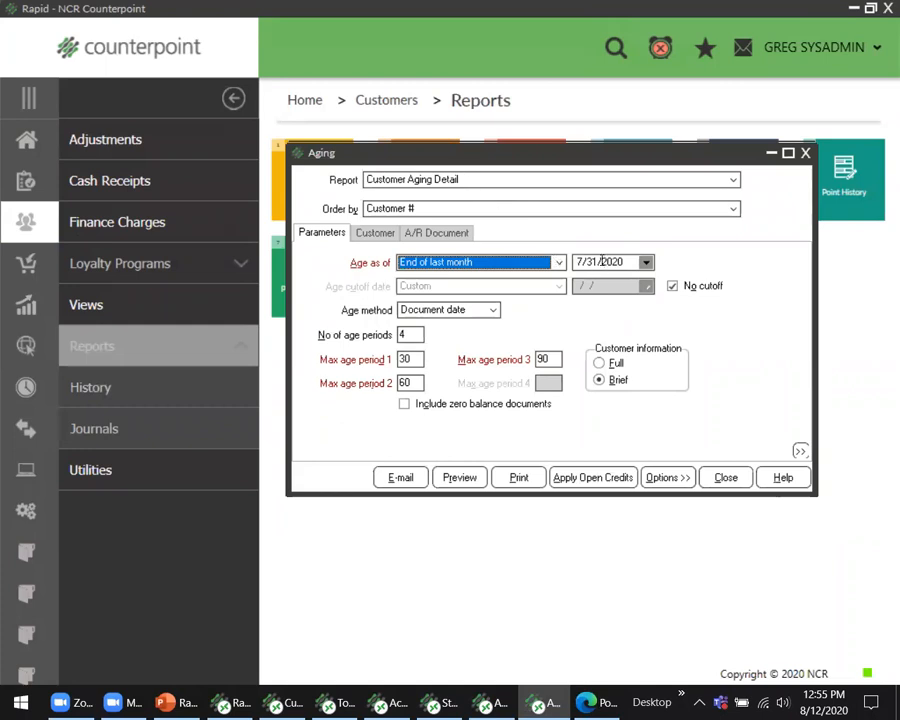
Step: Preview the Customer Aging Detail report with an Age as of date of 8/12/2020, and close the preview
click(601, 261)
double_click(601, 261)
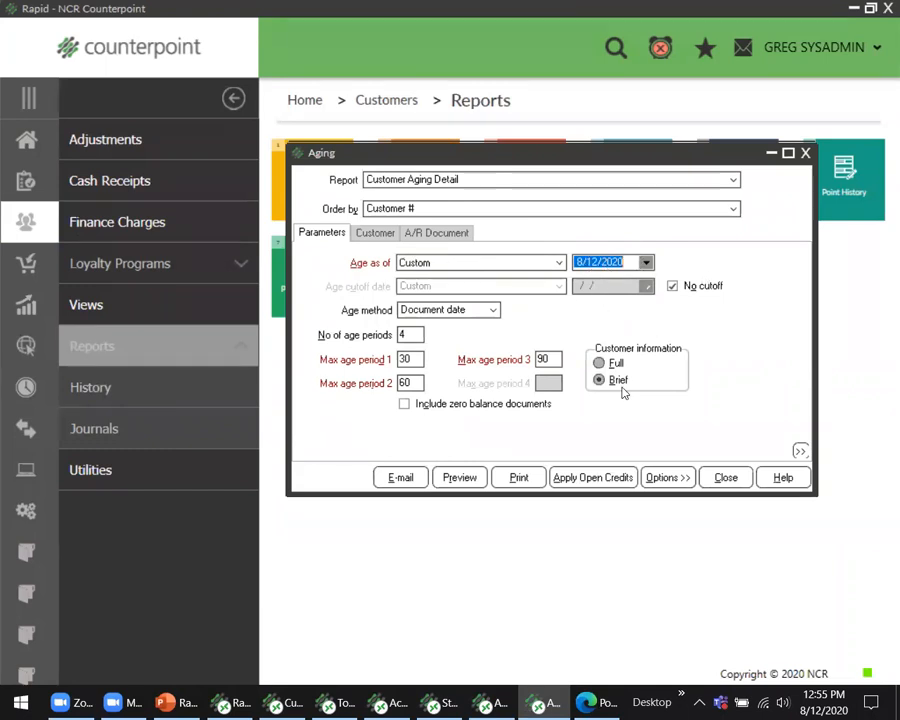
click(460, 478)
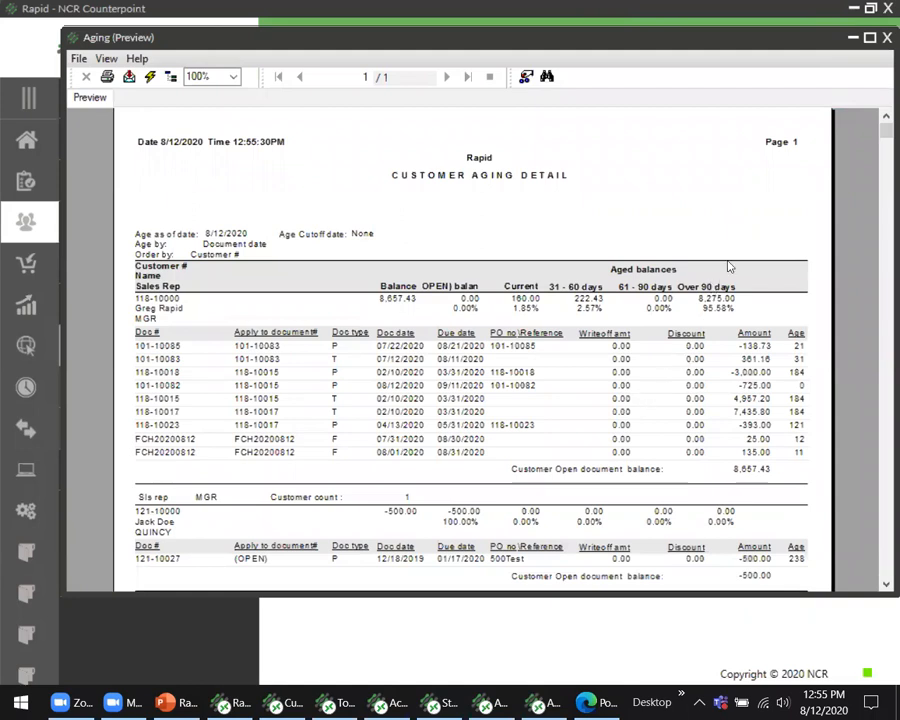
click(885, 38)
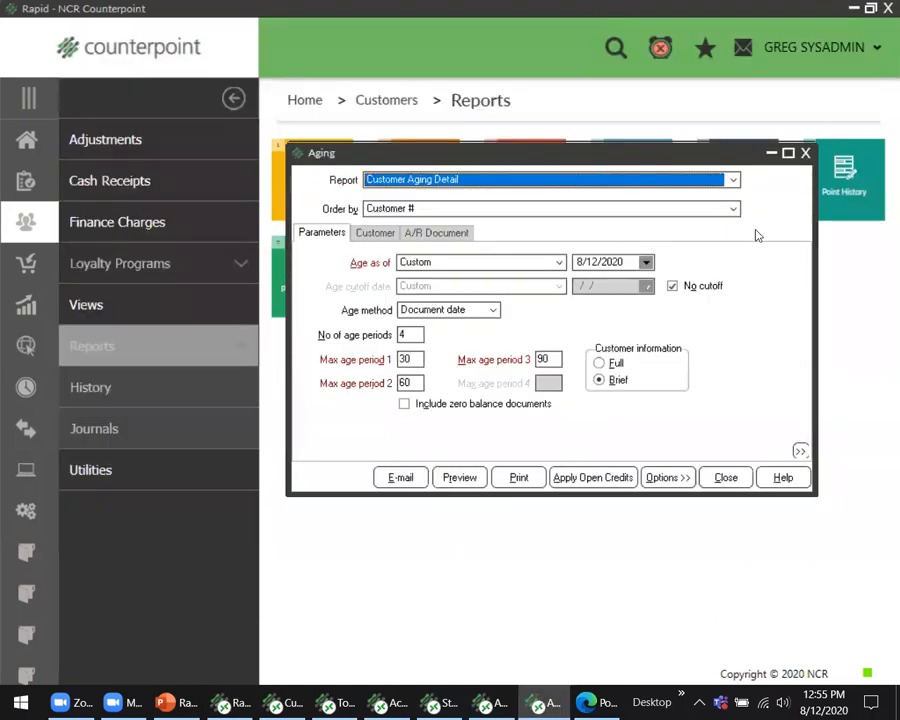
Step: Load the saved Past Due Customers parameters into the Aging report and show its customer filters
click(678, 487)
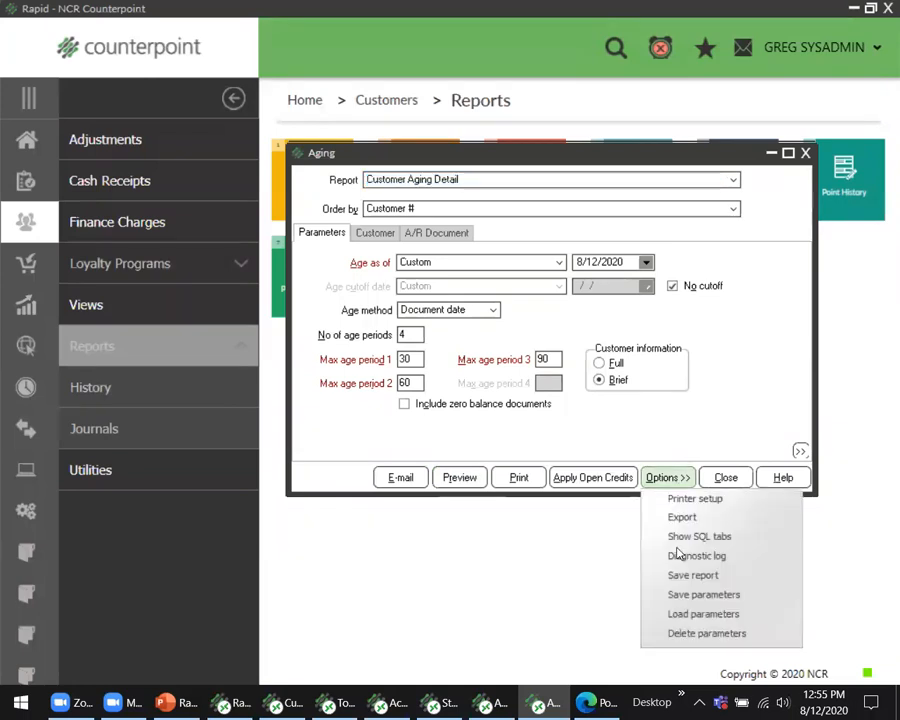
click(681, 614)
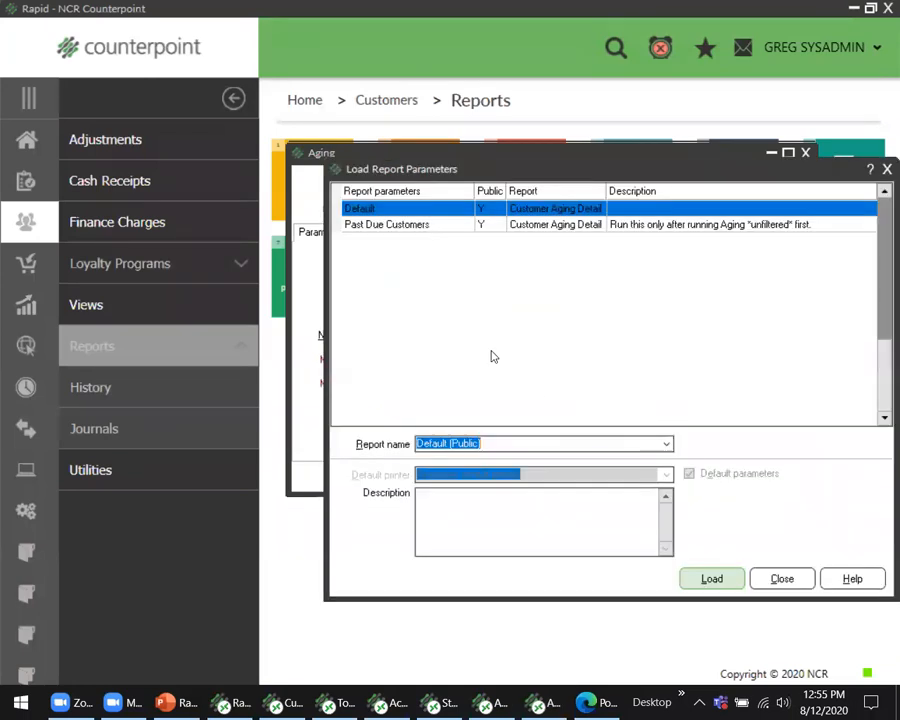
click(424, 228)
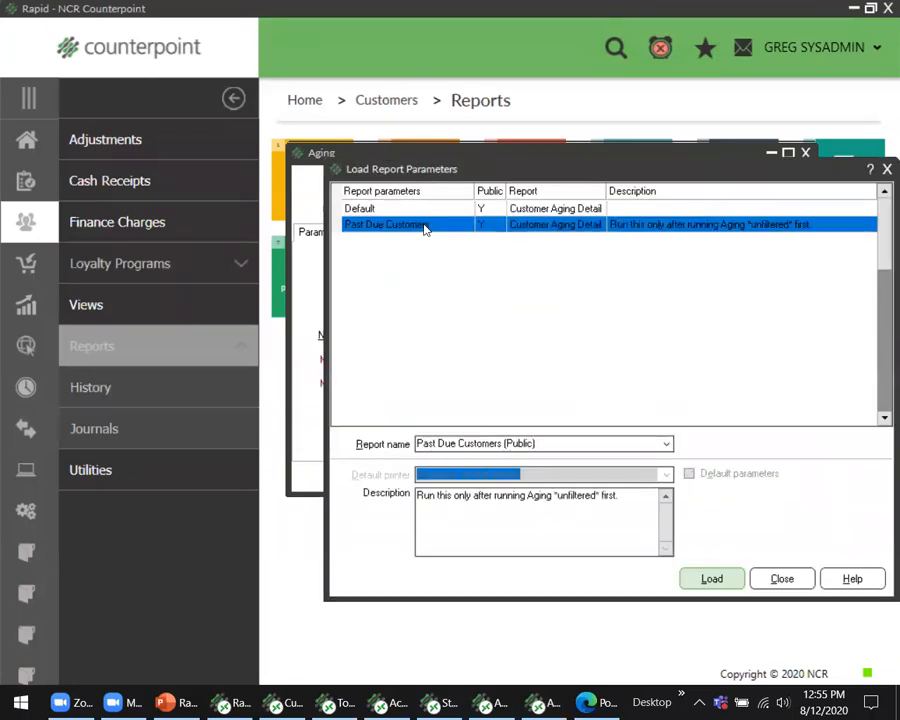
click(714, 579)
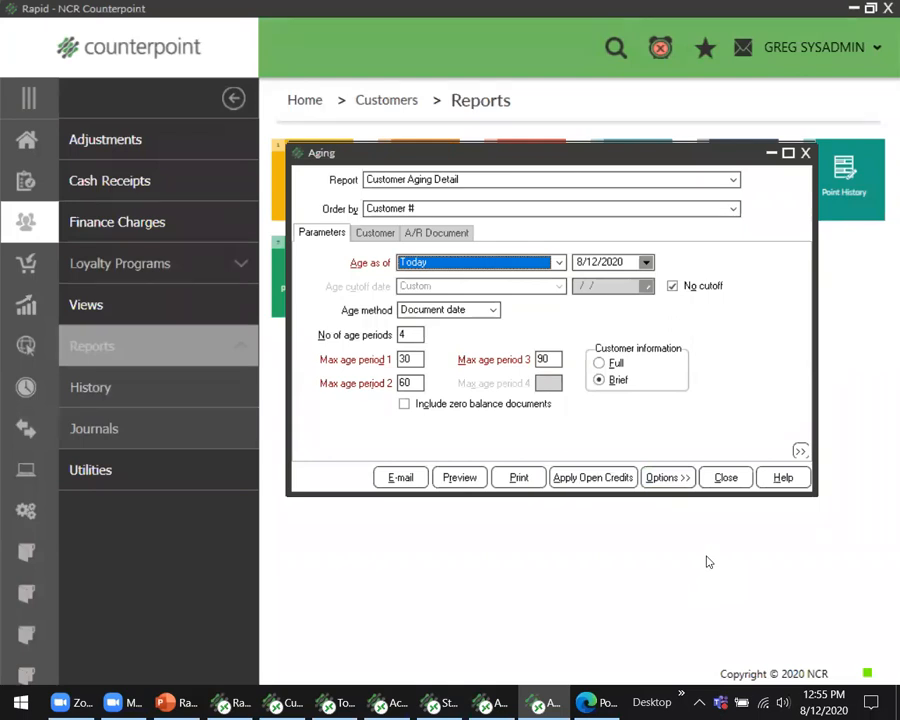
click(366, 233)
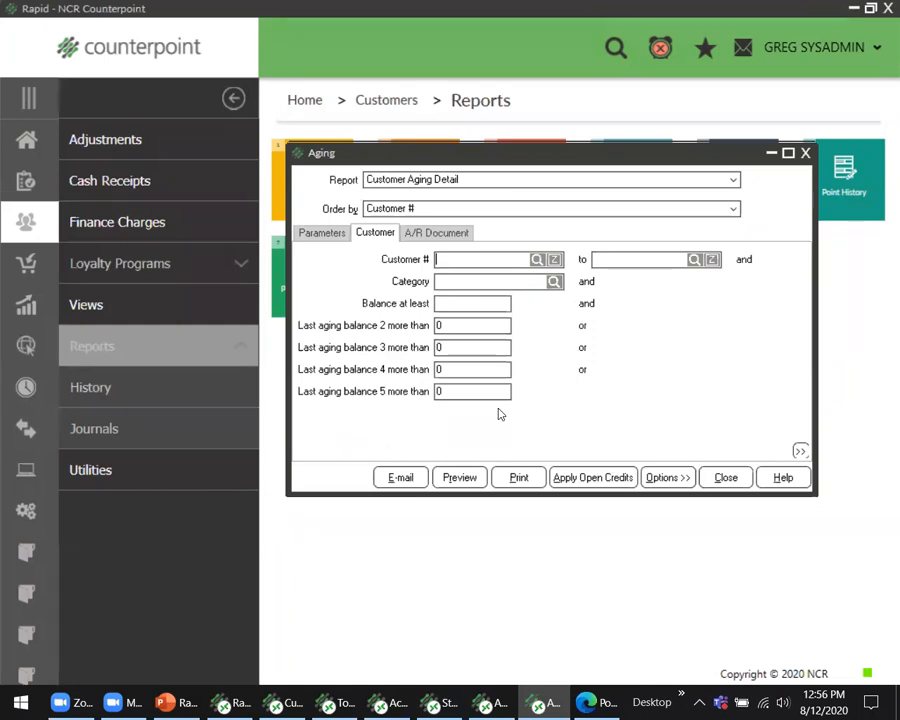
Step: Preview the Customer Aging Detail report for the past-due customers, review it through to the end, and close the preview
click(464, 479)
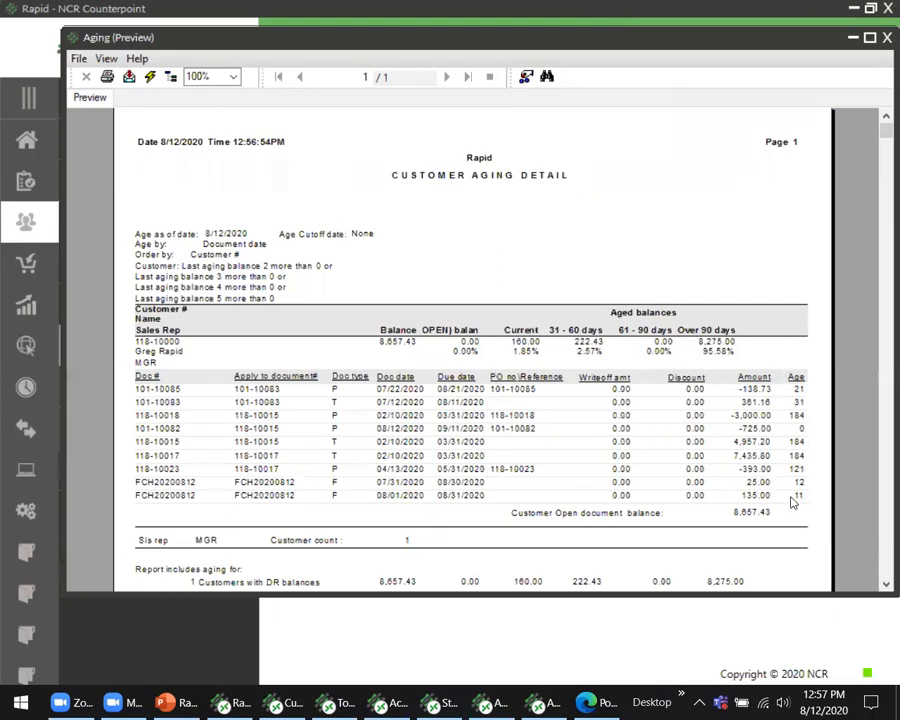
scroll(673, 497, down, 5)
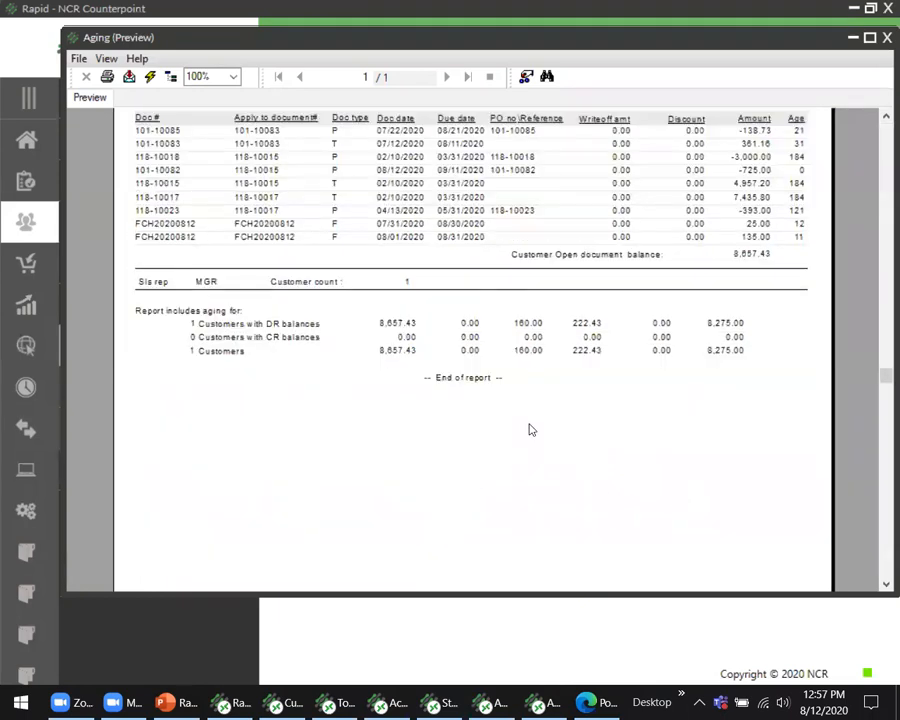
scroll(580, 410, down, 3)
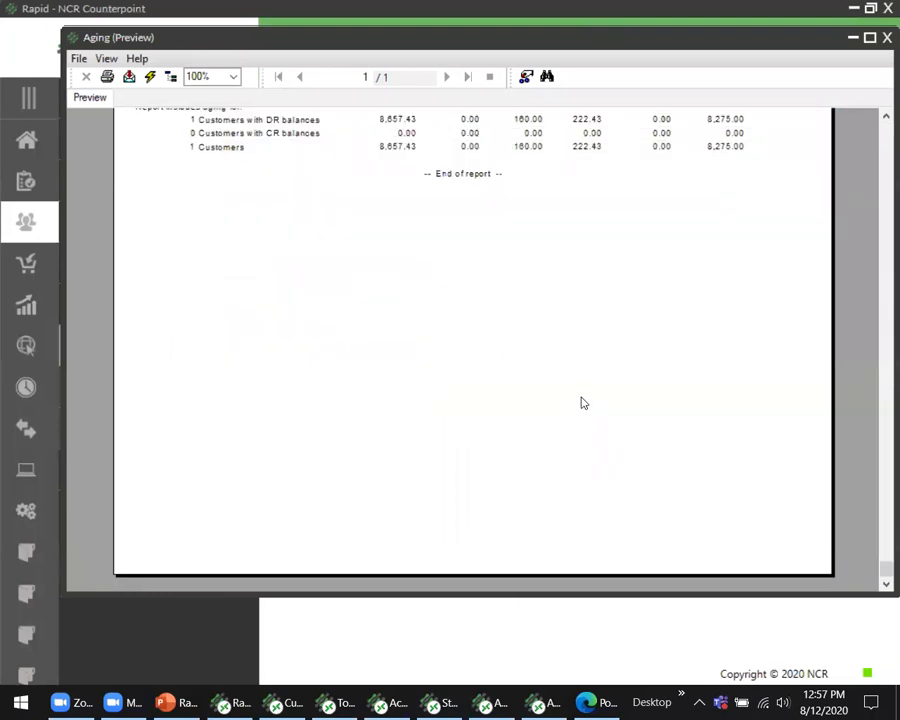
scroll(578, 410, up, 2)
scroll(581, 397, up, 3)
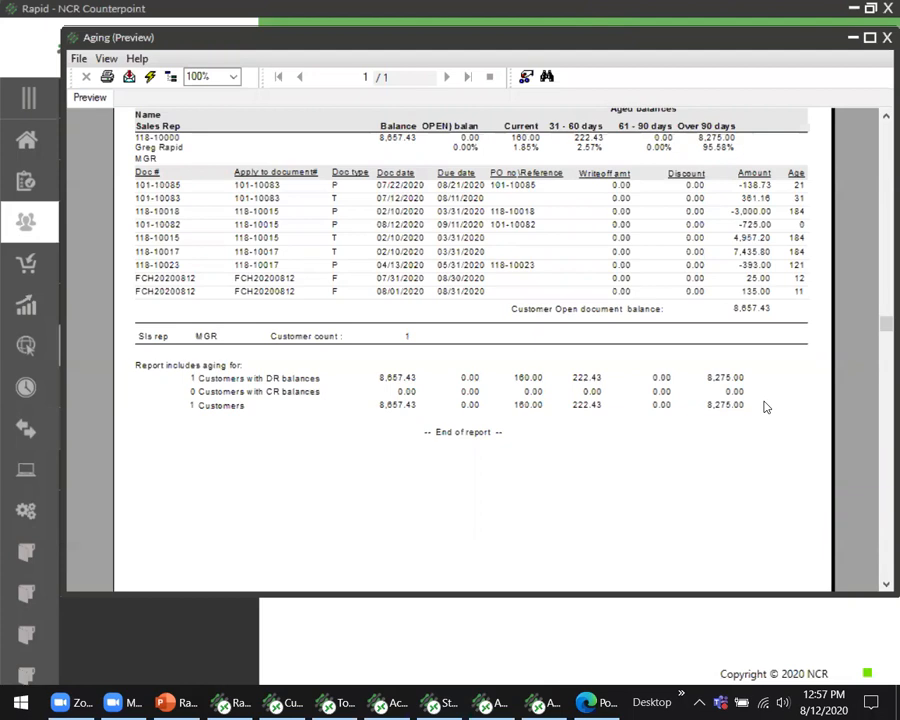
click(884, 38)
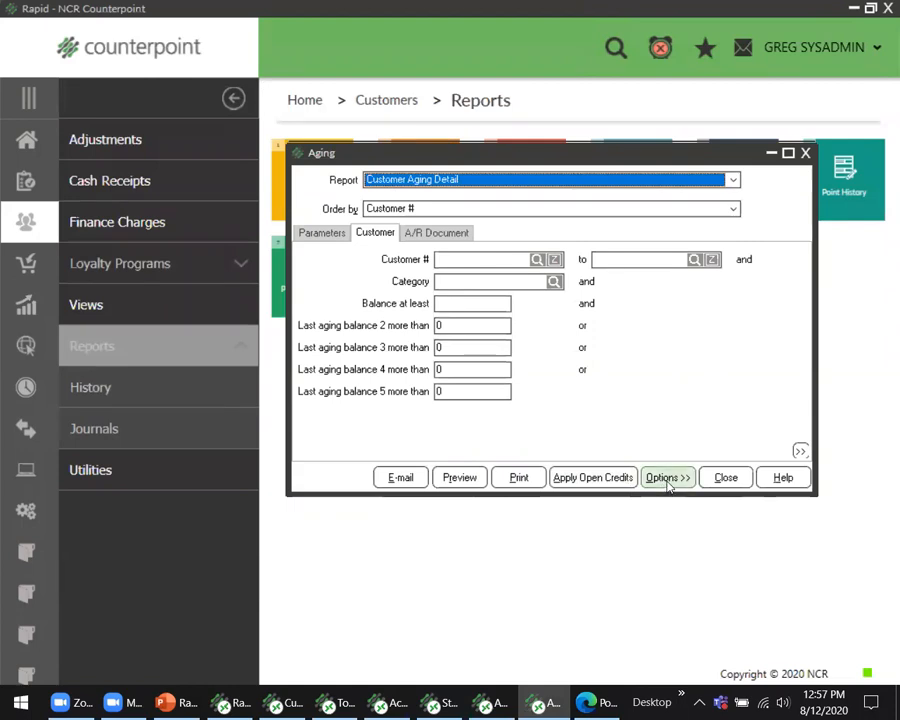
Step: Show the Aging report's age date and aging period parameters, and minimize the report window
click(318, 234)
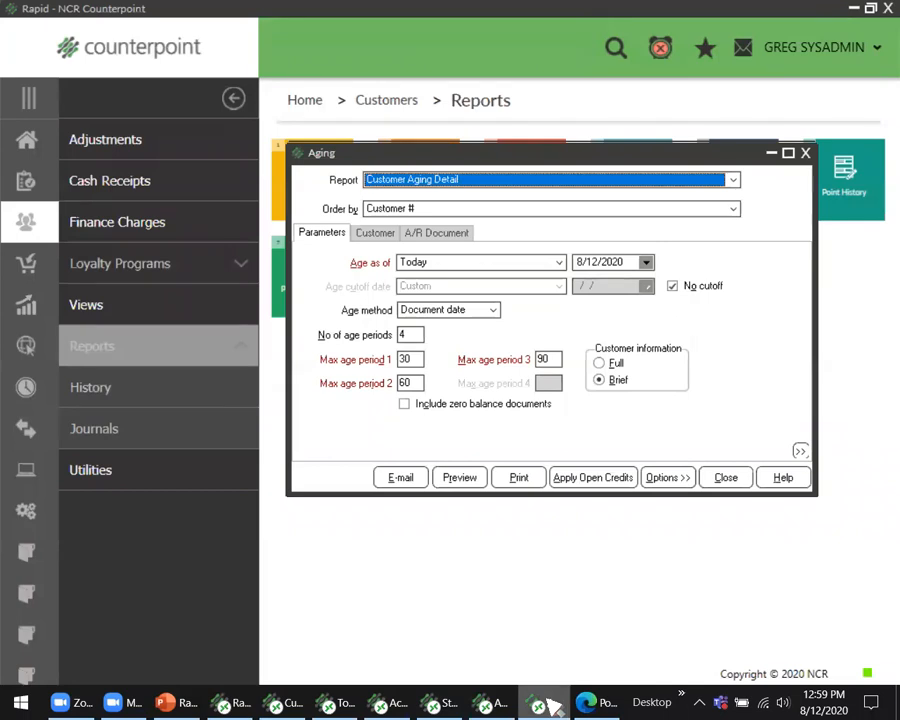
mouse_move(548, 705)
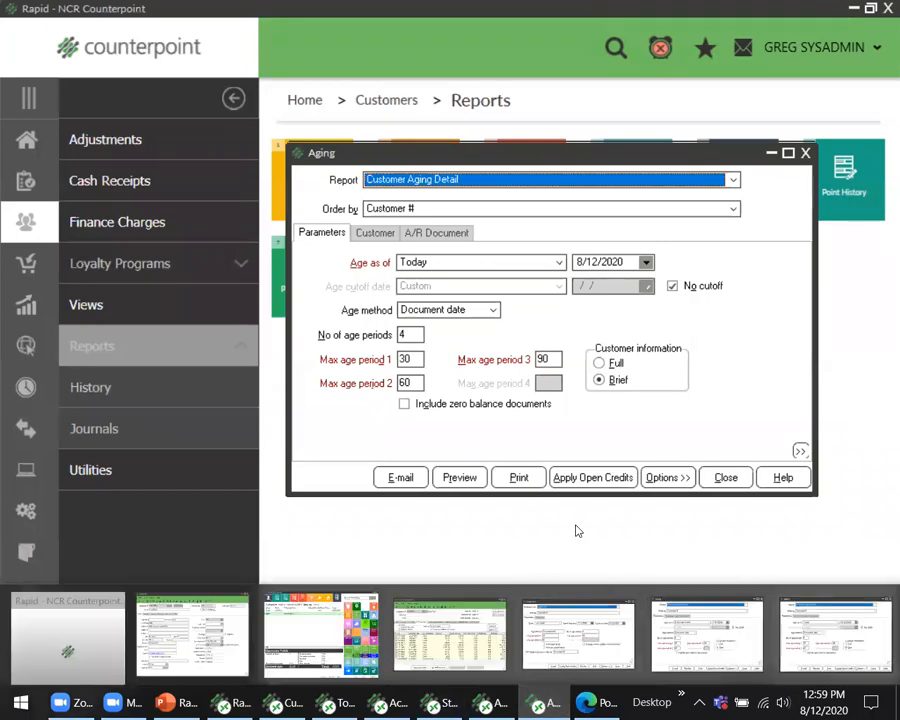
click(771, 153)
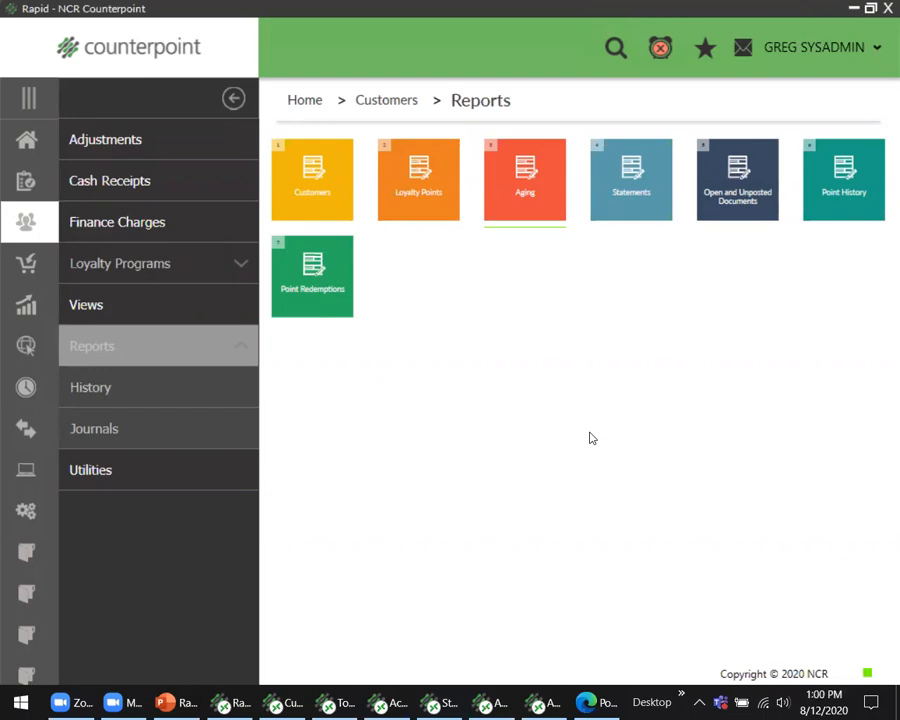
Step: Switch to the Rapid POS A R Presentation in PowerPoint and display the closing Thank You slide
click(184, 703)
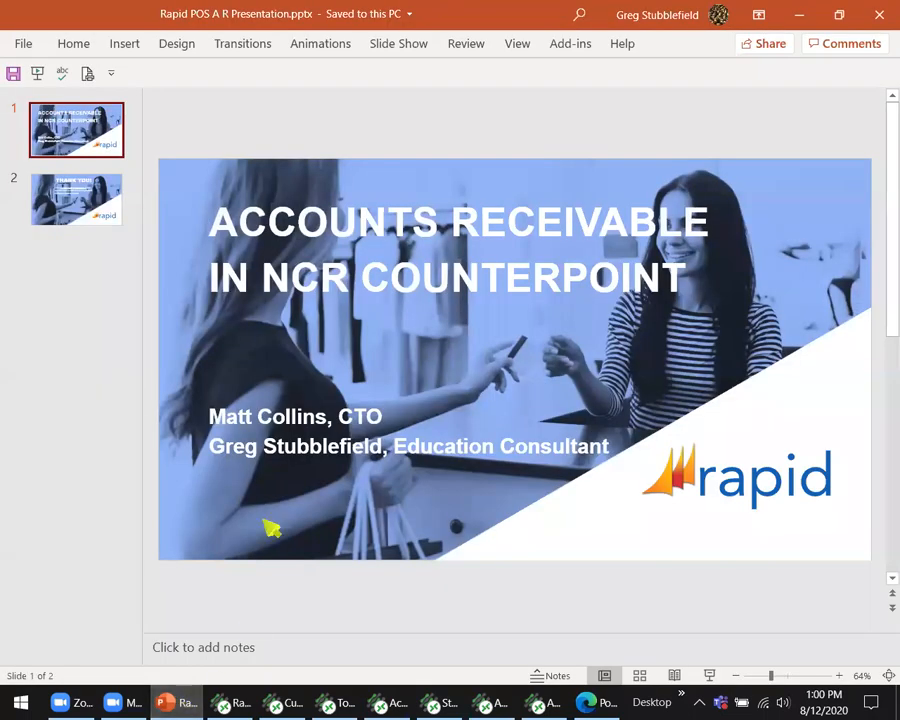
click(108, 196)
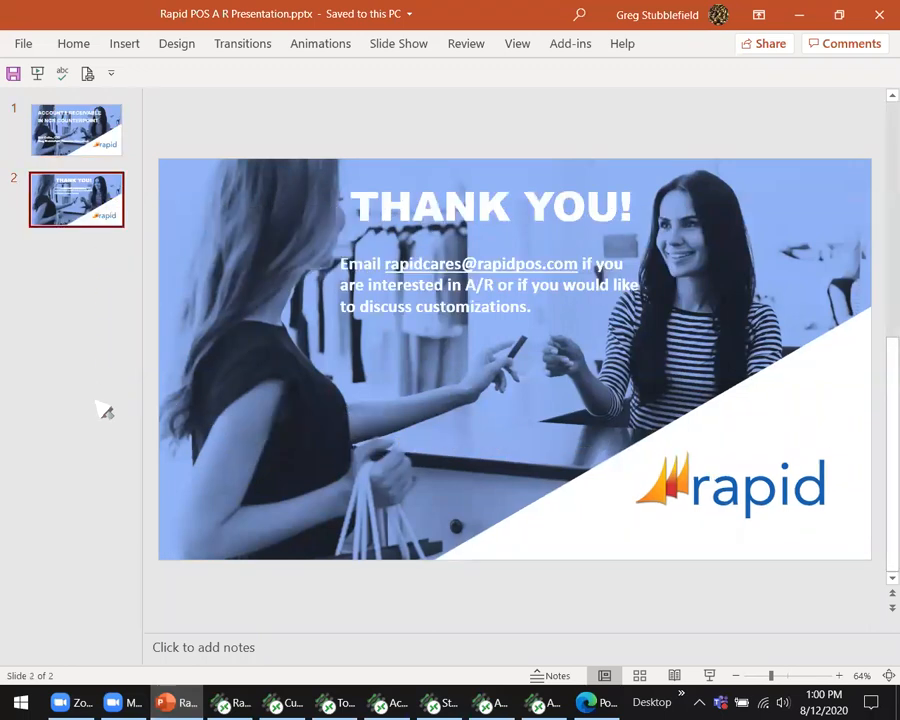